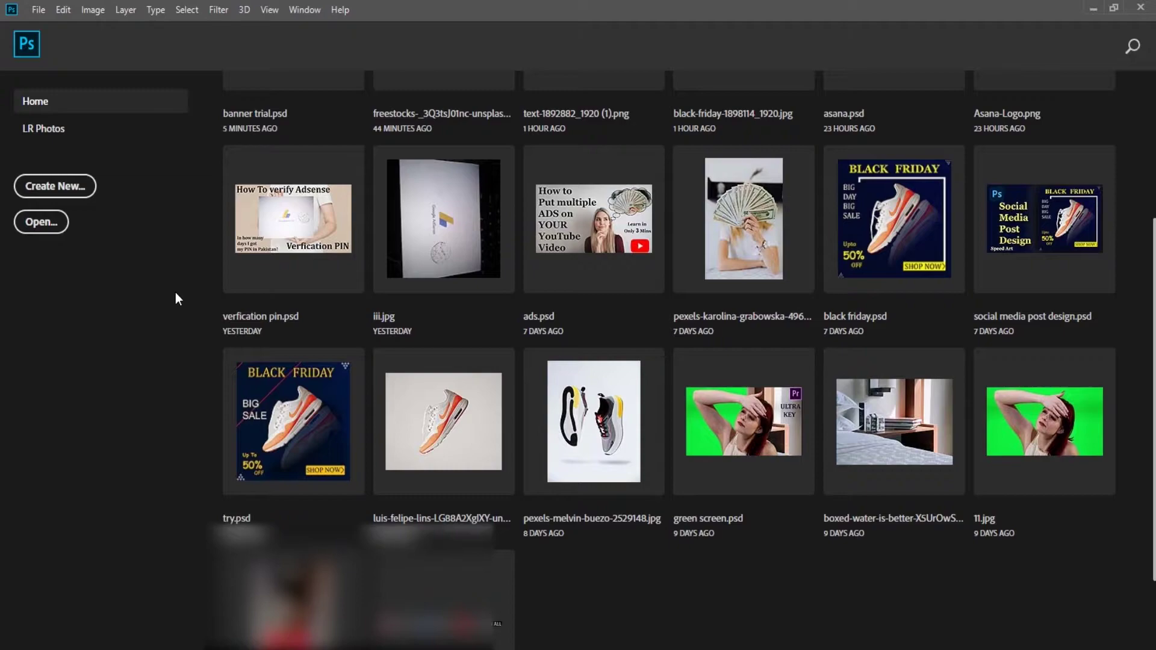
Step: Create a new document 1000 pixels wide and 300 pixels high at a resolution of 300 pixels/inch
key(ctrl+n)
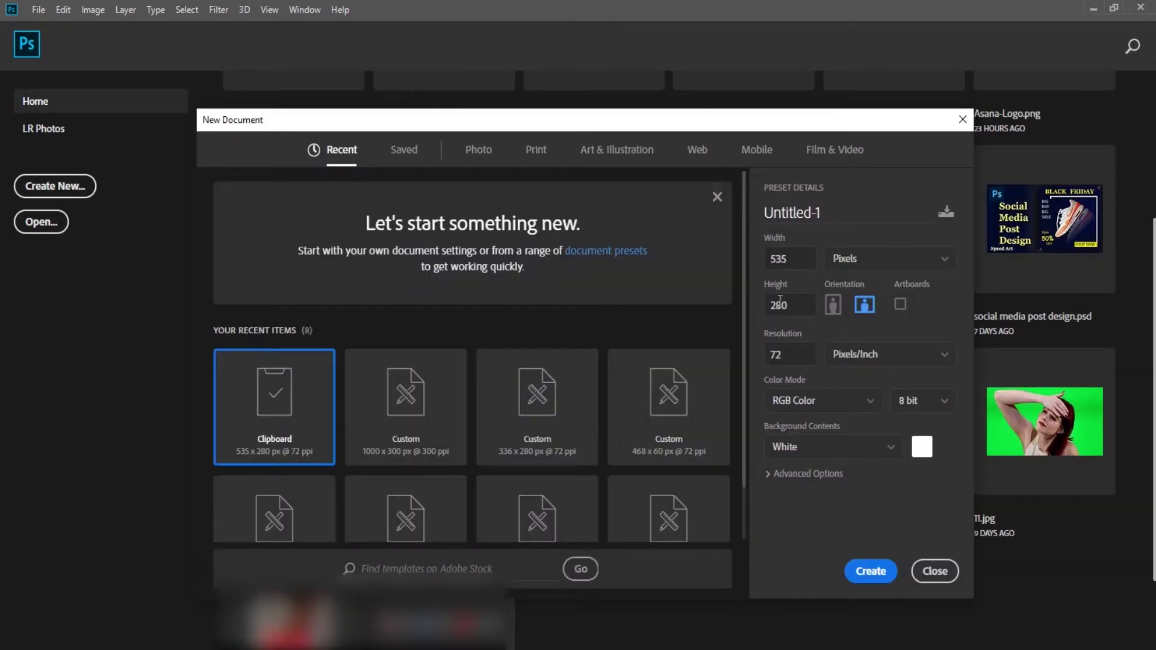
double_click(793, 260)
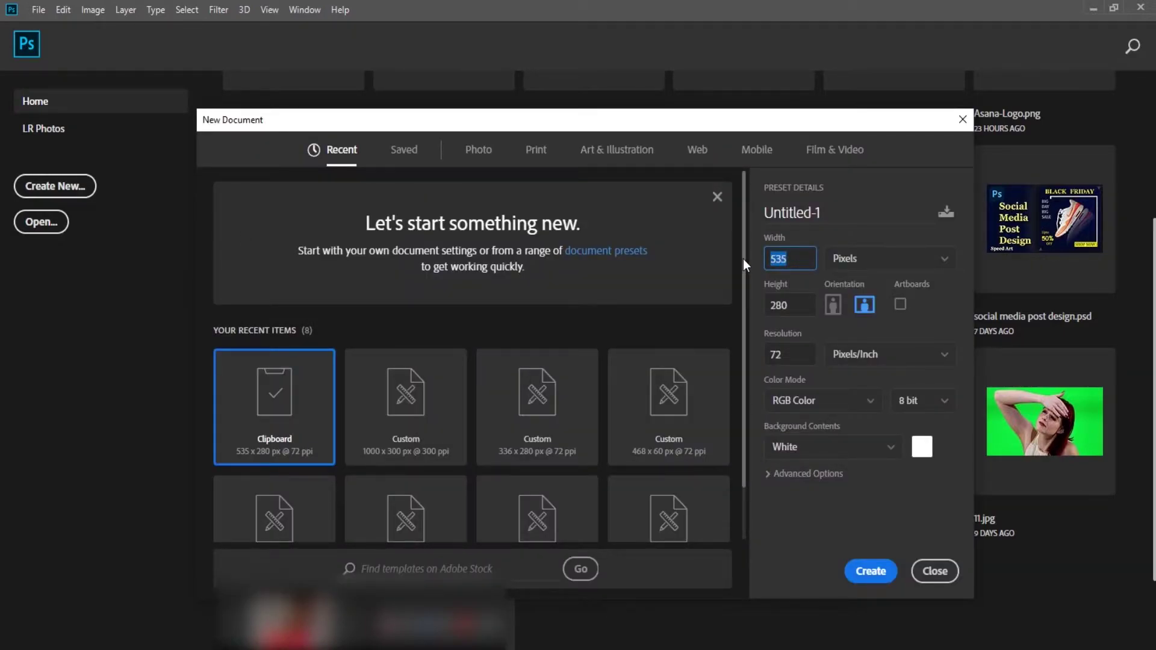
text(1000)
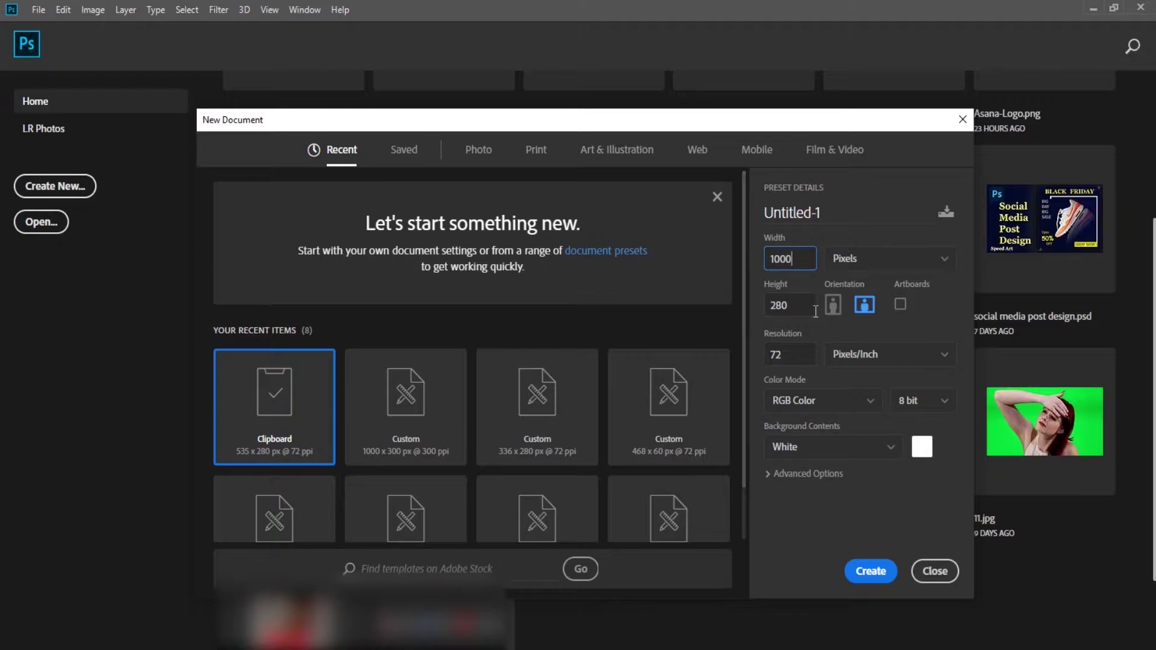
text(300)
key(Tab)
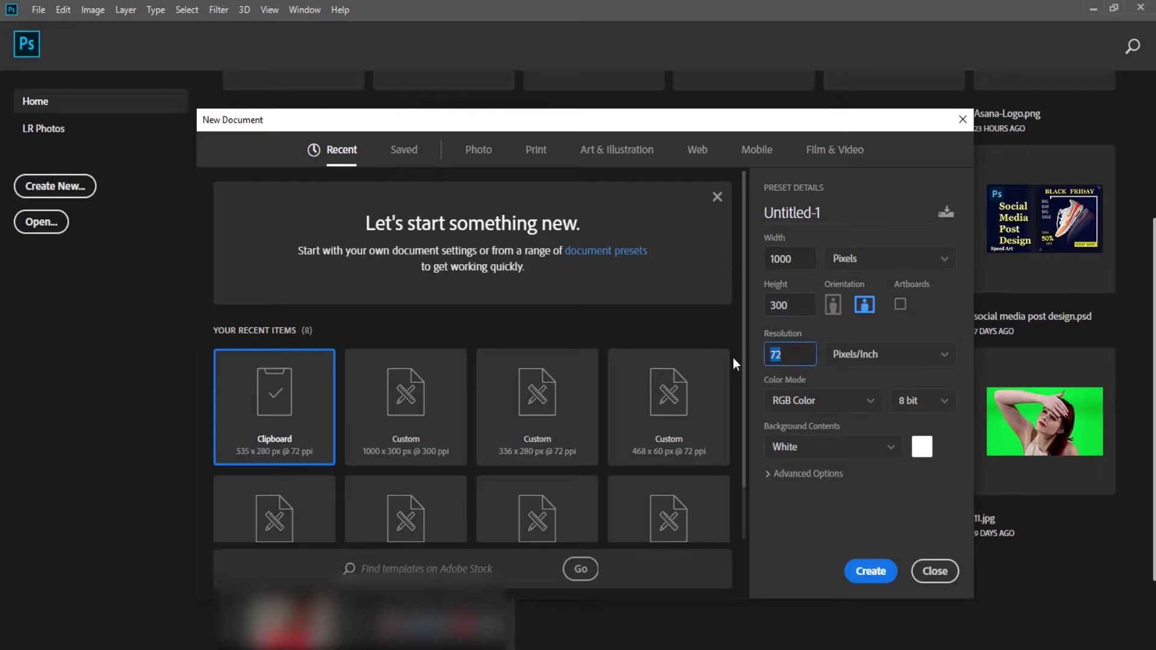
text(300)
click(876, 573)
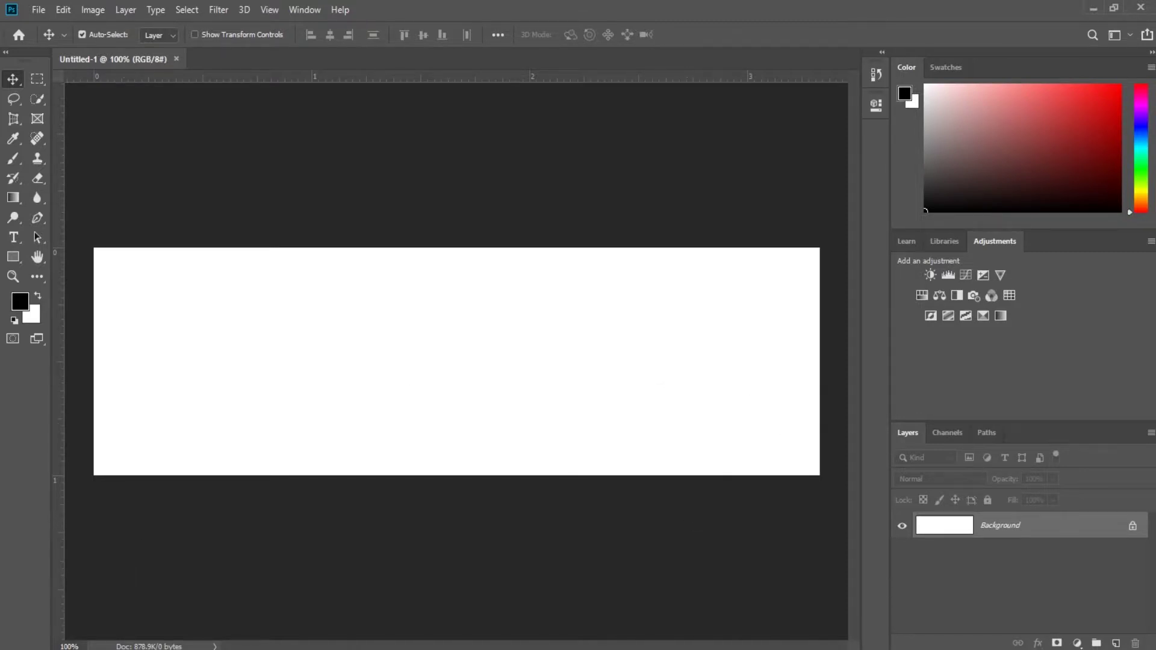
Step: Place the white Christmas ornament photo from the file folder into the document, aligned with the canvas's left edge
key(alt+Tab)
drag(172, 372, 353, 395)
drag(432, 407, 250, 408)
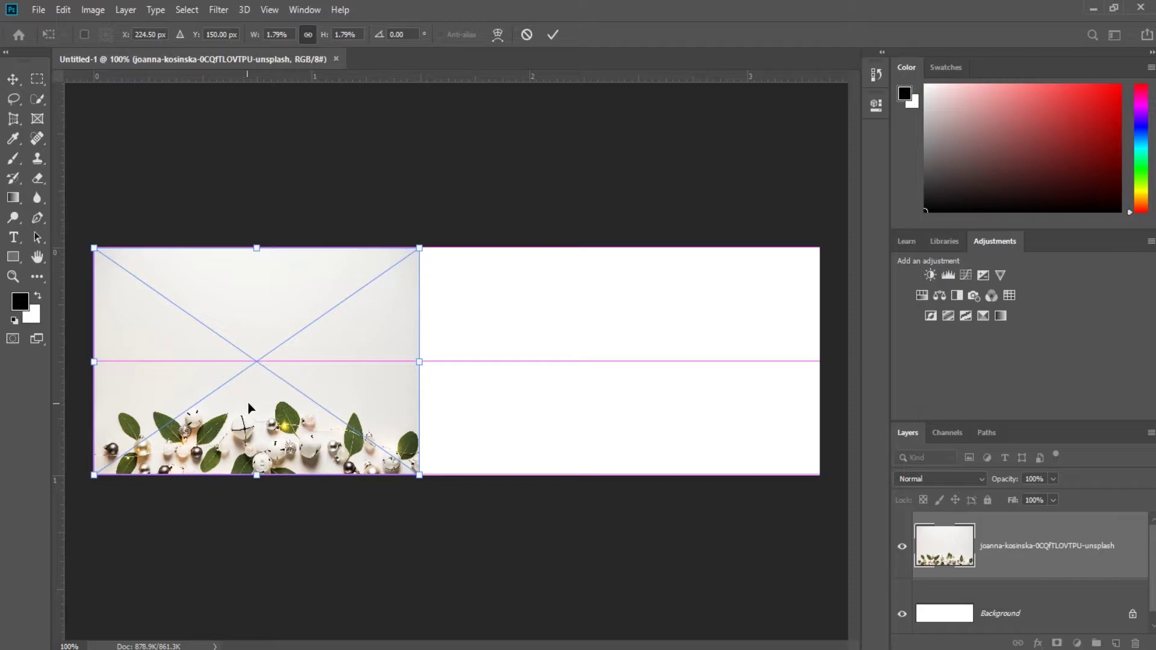
key(Return)
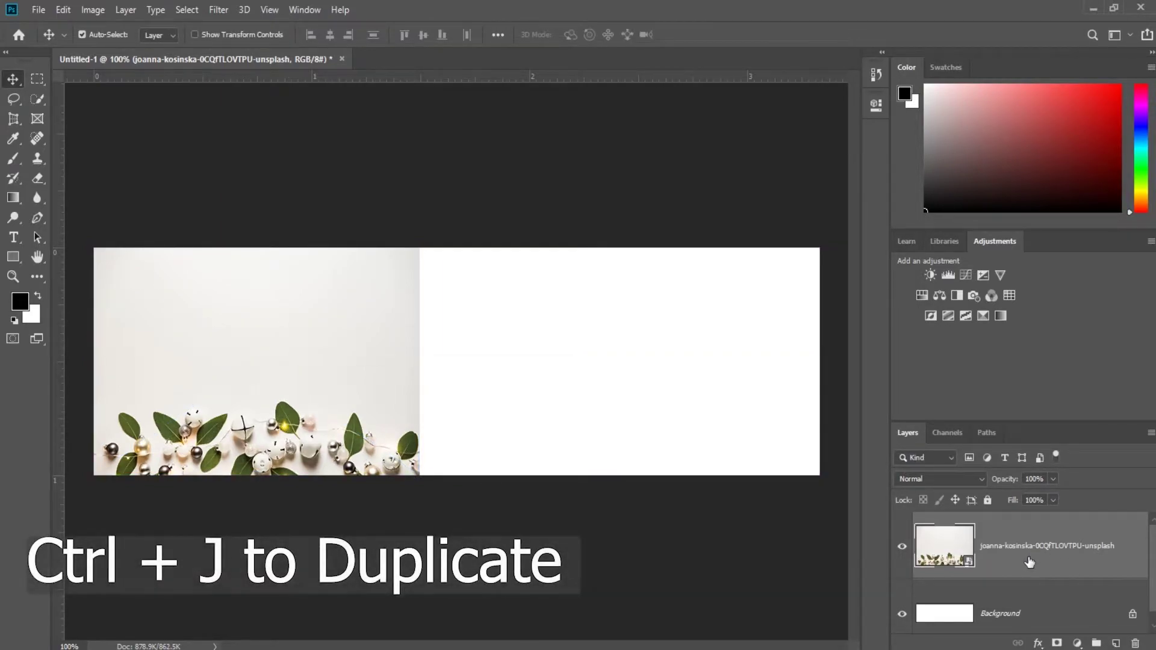
Step: Duplicate the ornament photo twice and spread the copies over the middle and right of the canvas to fill its width
key(ctrl+j)
key(ctrl+j)
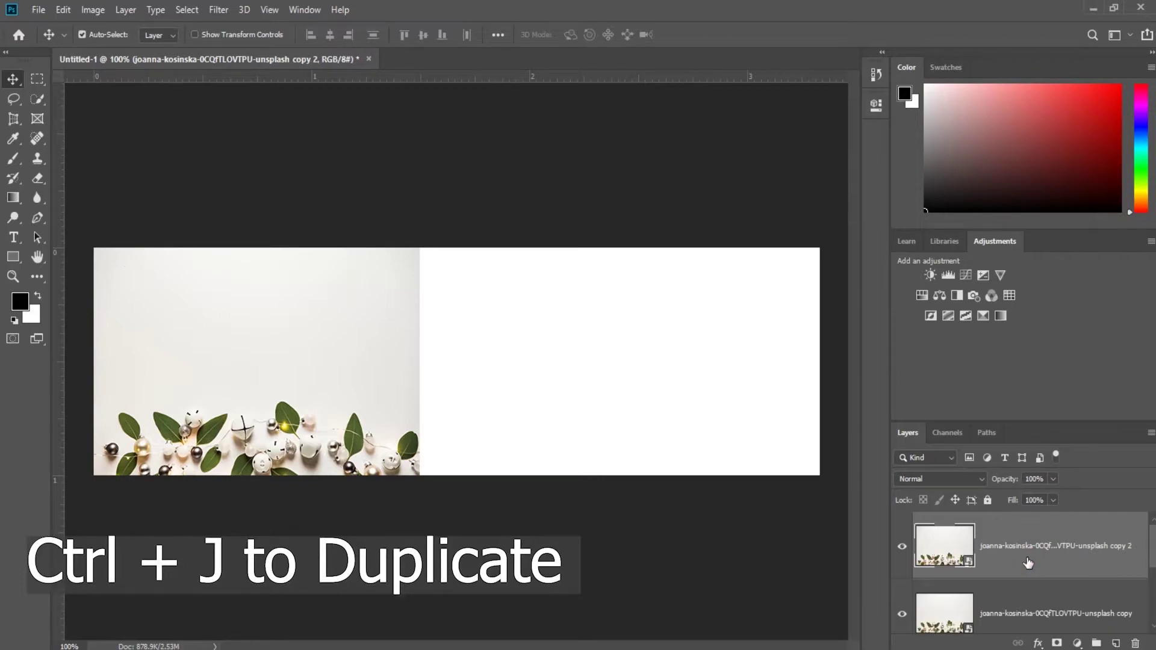
drag(348, 400, 752, 403)
drag(382, 387, 669, 388)
drag(450, 415, 451, 409)
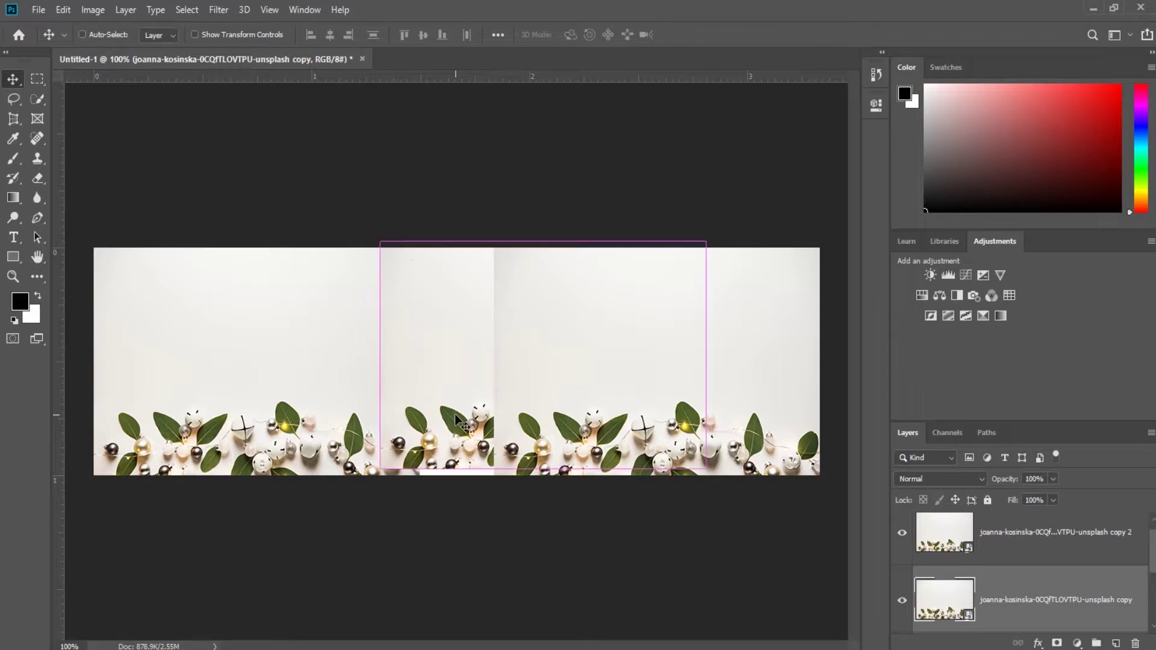
Step: Add a layer mask to the middle copy of the ornament photo
scroll(464, 424, up, 1)
scroll(385, 343, up, 5)
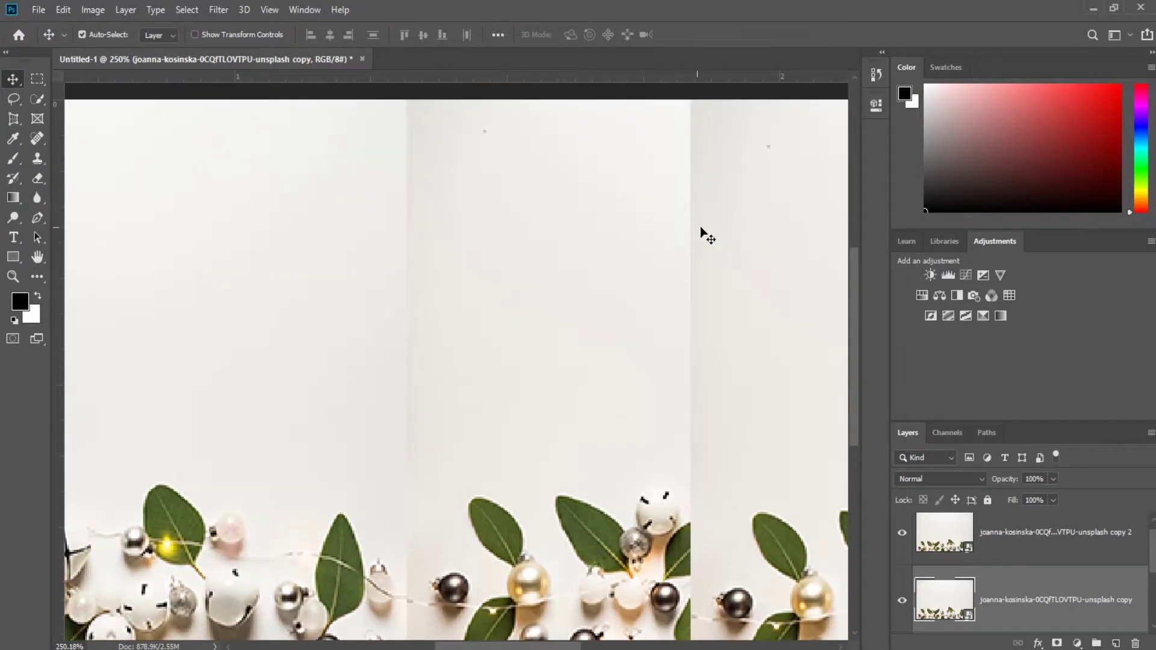
scroll(526, 261, down, 2)
scroll(525, 263, down, 2)
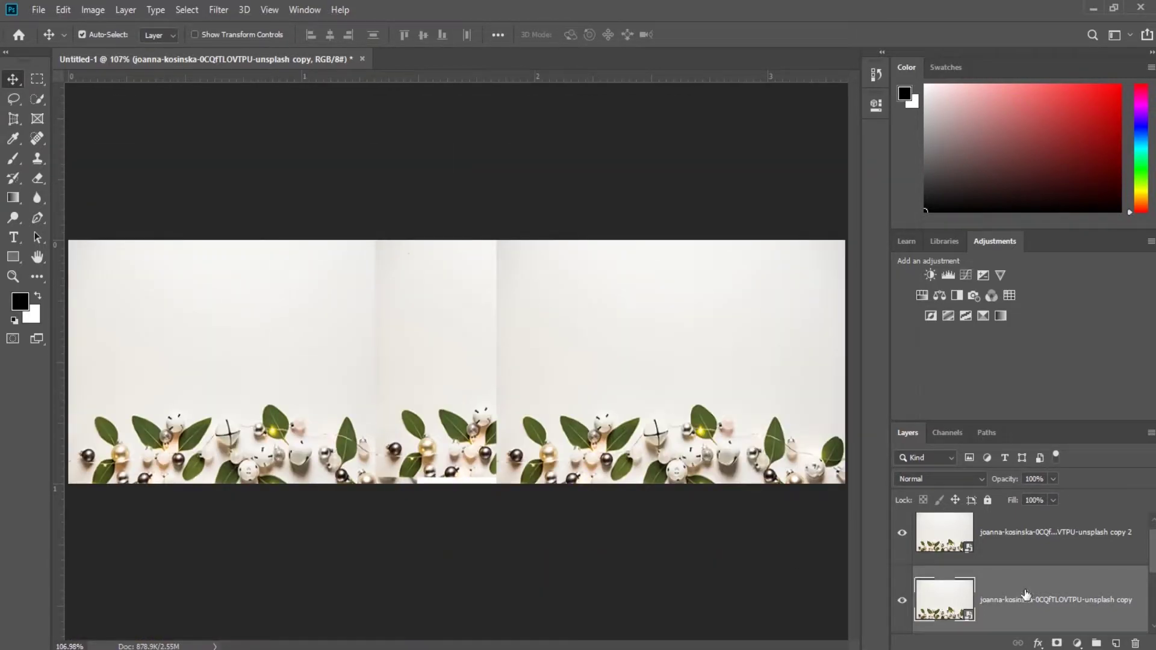
scroll(1018, 609, down, 2)
scroll(1024, 587, up, 2)
click(1058, 644)
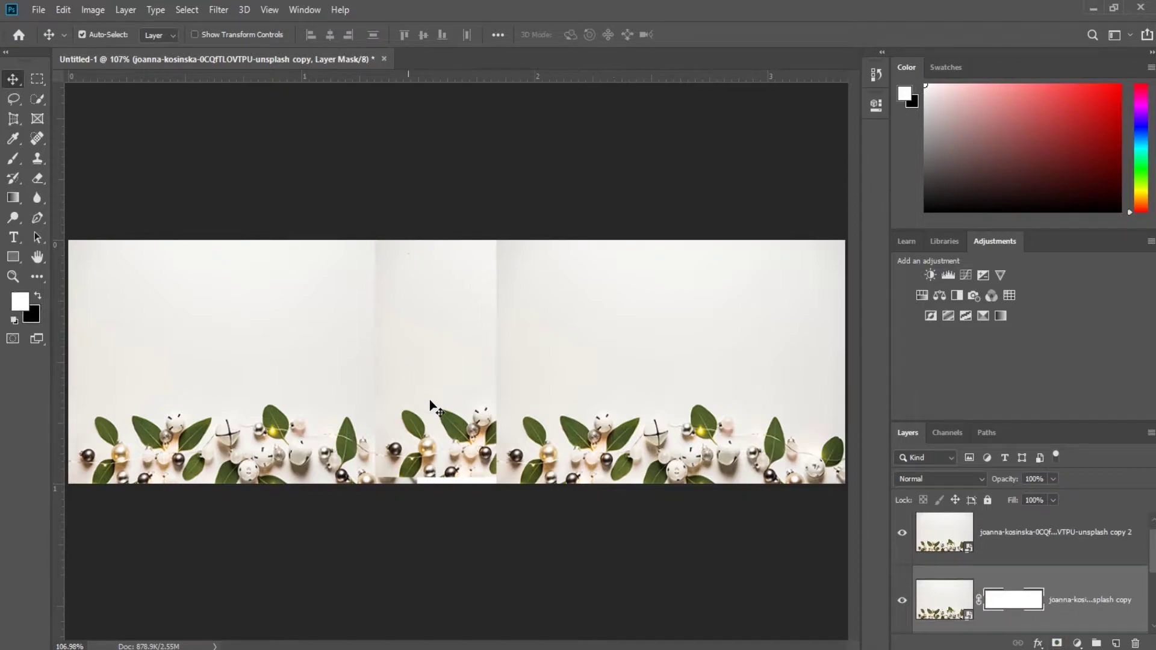
Step: Blend the middle copy's left seam by painting black on its mask with a 45 px Soft Round brush, and shift the copy over the bottom gap
key(b)
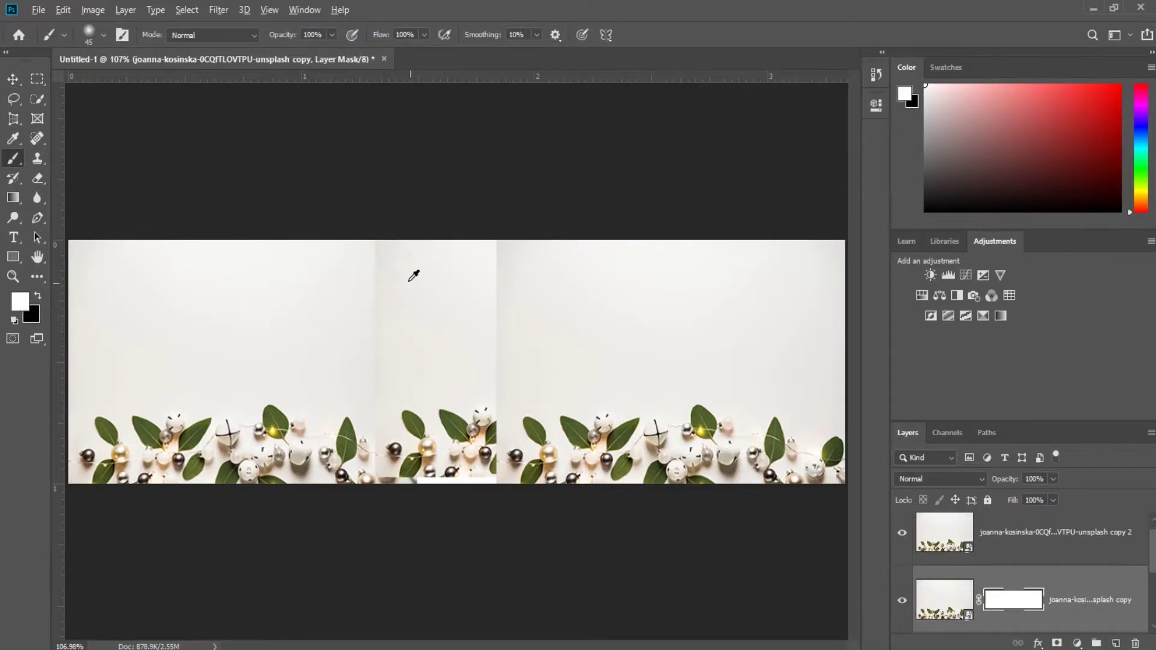
scroll(378, 275, up, 3)
right_click(355, 250)
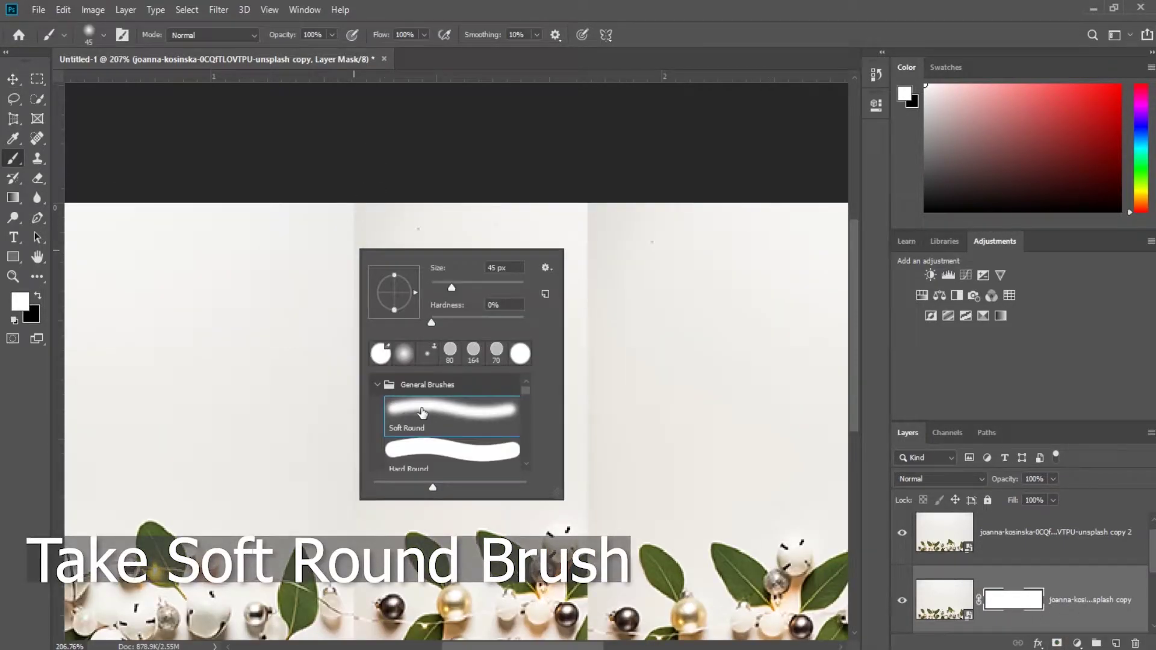
click(353, 240)
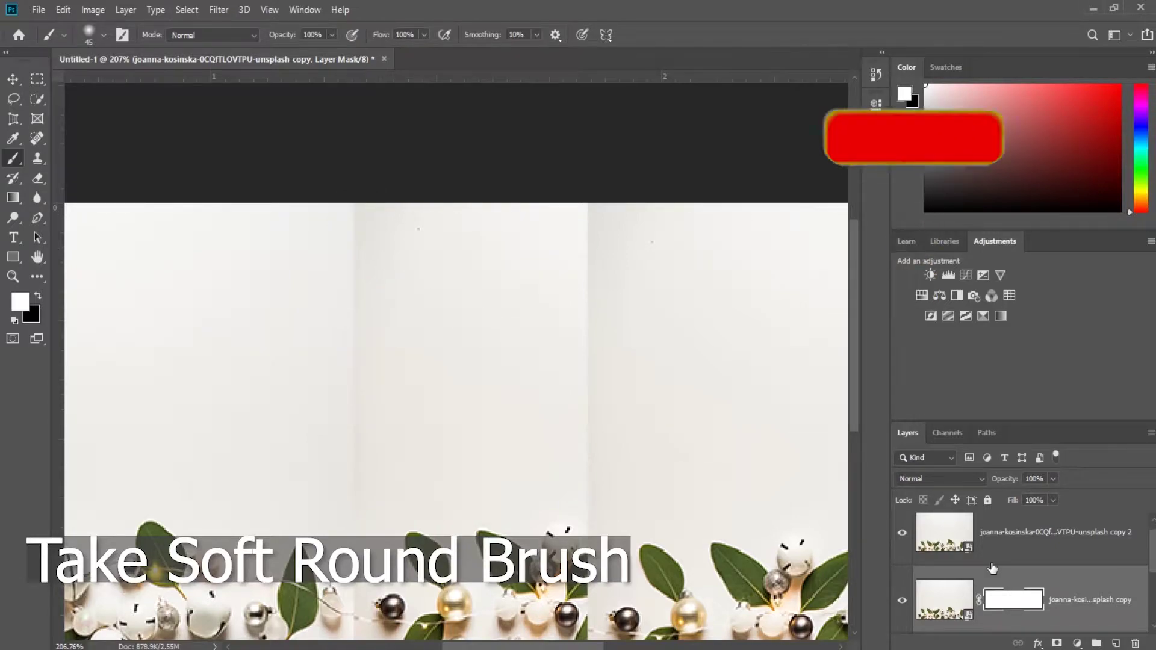
click(38, 295)
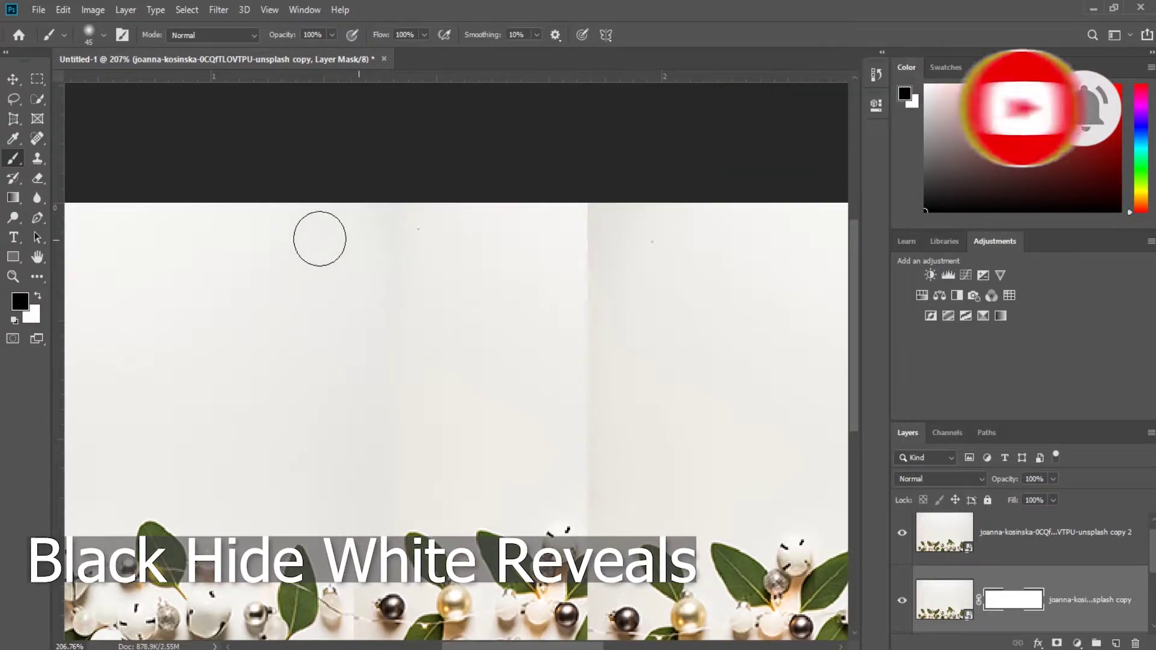
drag(319, 239, 343, 397)
scroll(349, 371, down, 3)
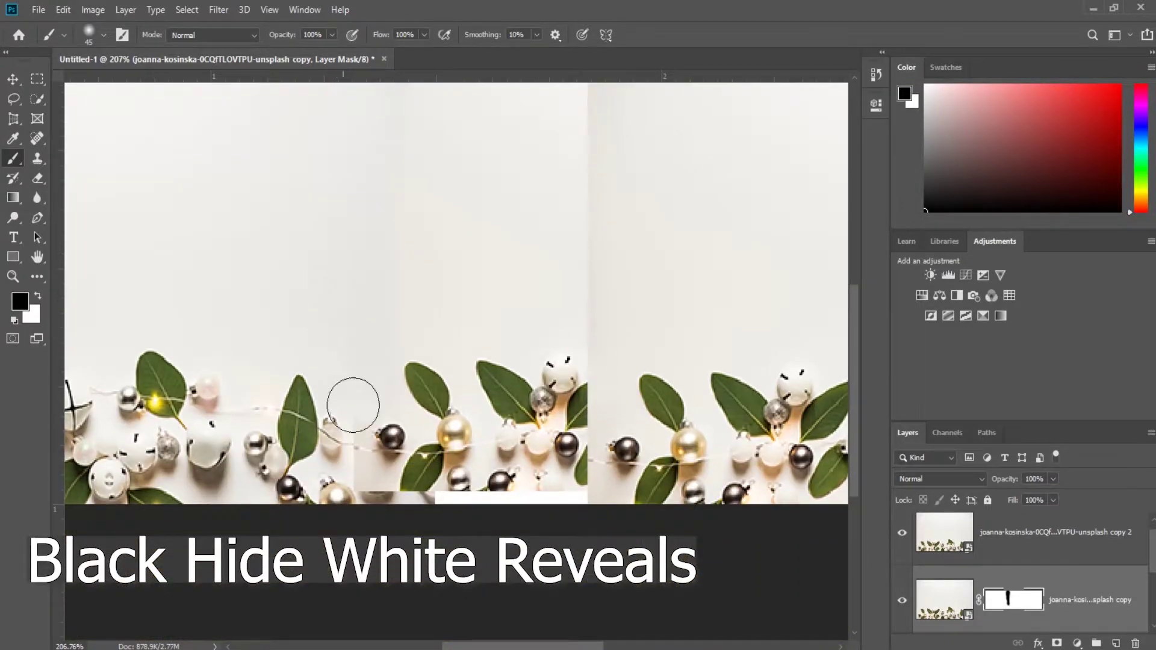
mouse_move(366, 491)
mouse_down()
mouse_move(348, 468)
mouse_move(349, 495)
mouse_up()
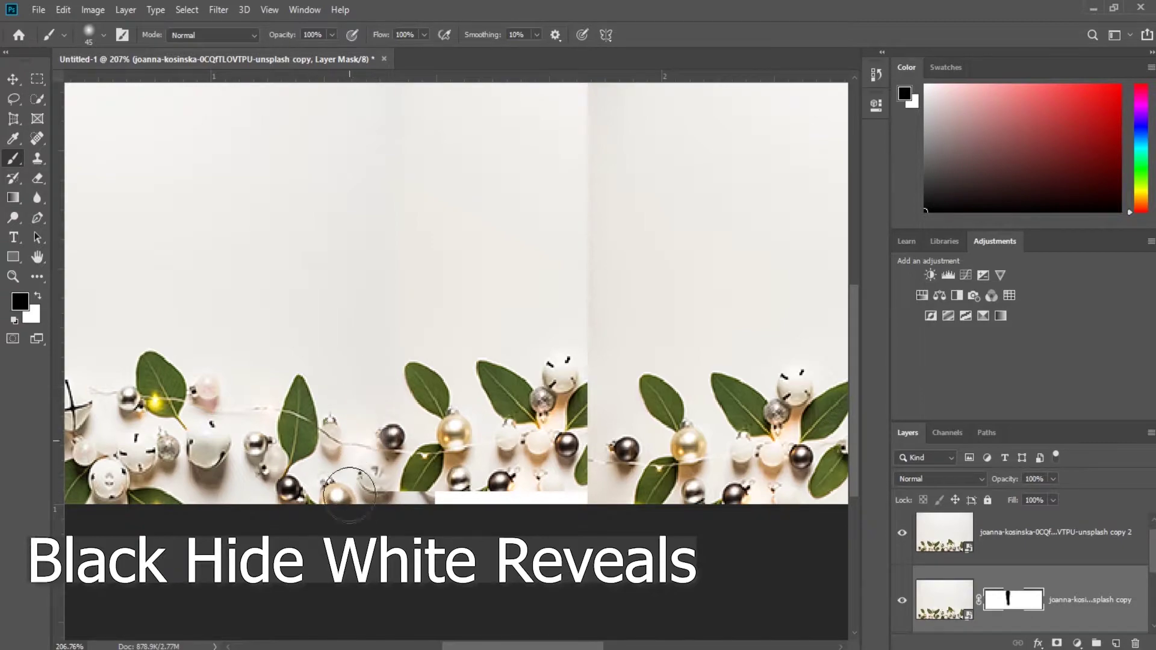
scroll(458, 482, down, 3)
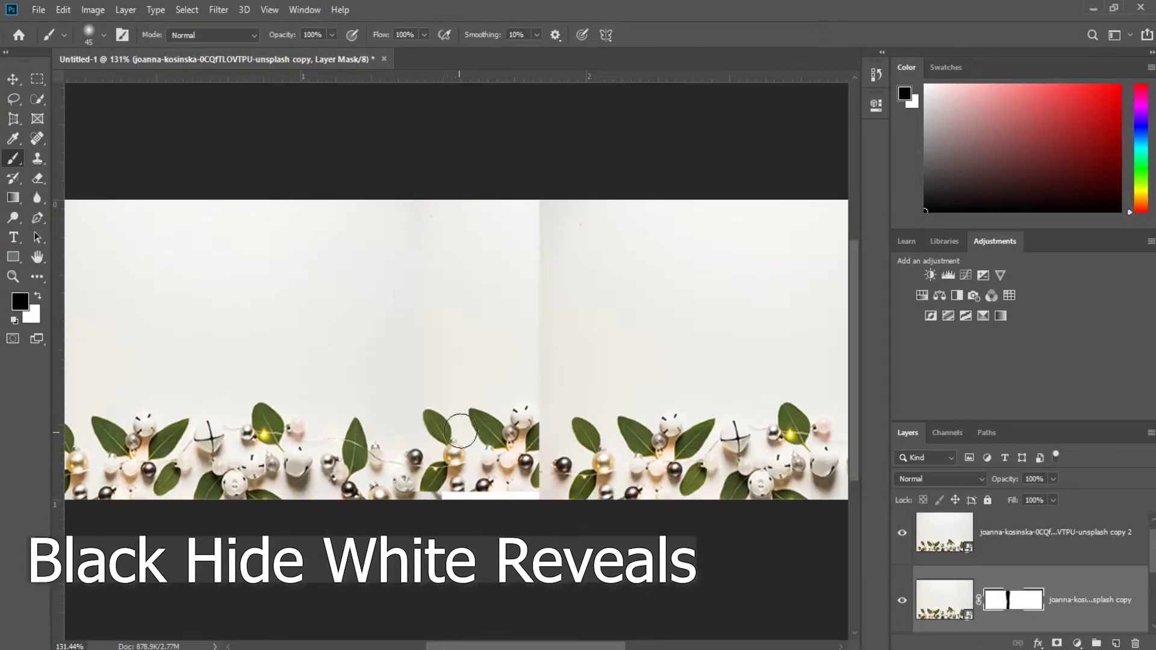
key(v)
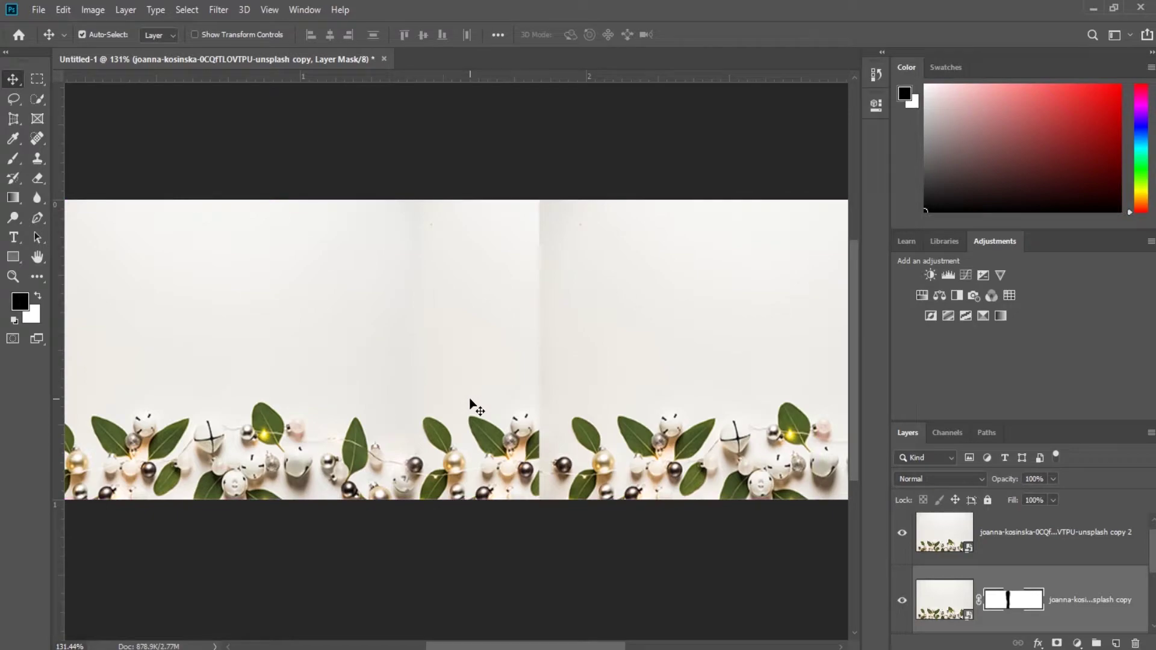
Step: Add a layer mask to the right-hand photo copy and paint black along its left edge to blend the seam
click(612, 347)
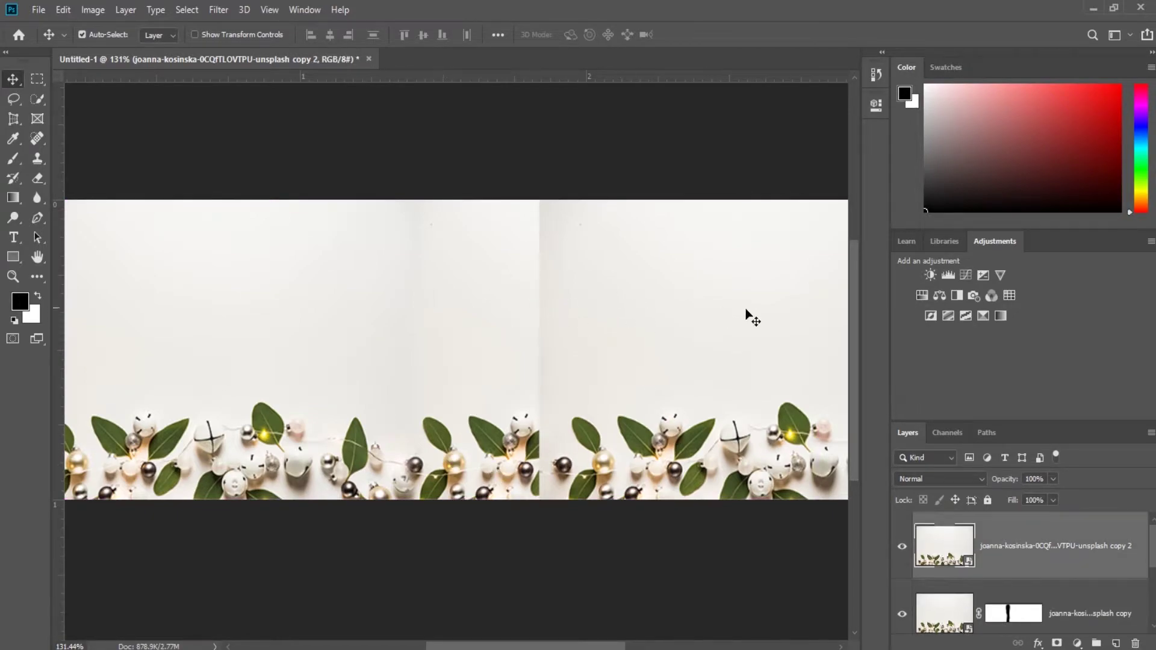
click(1057, 644)
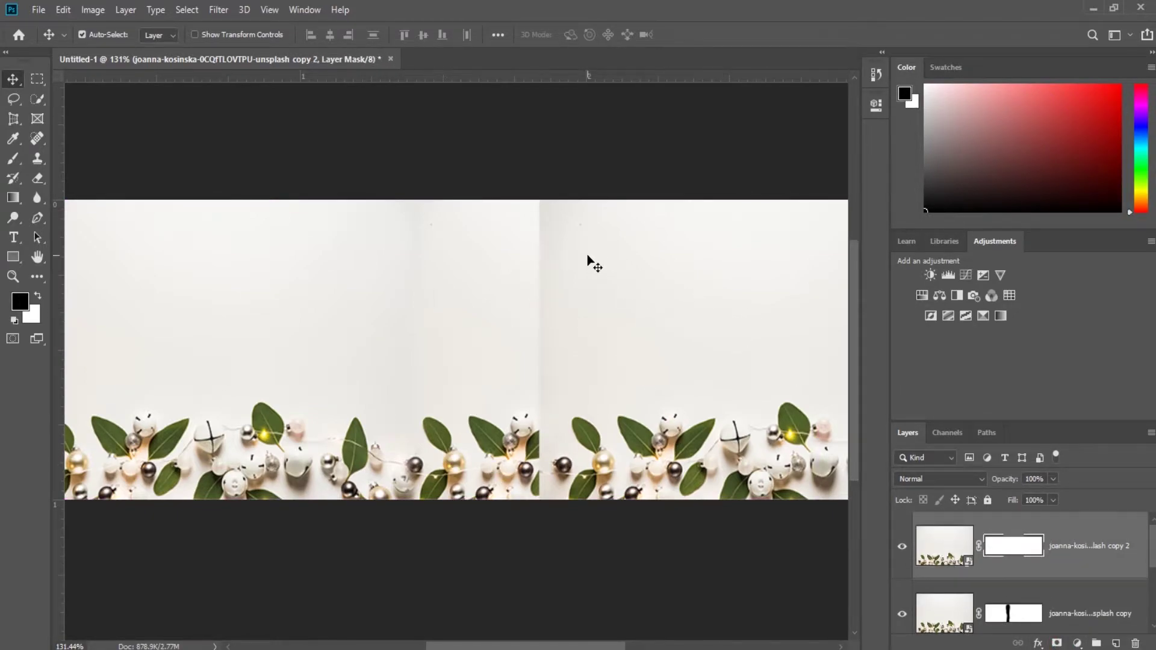
key(b)
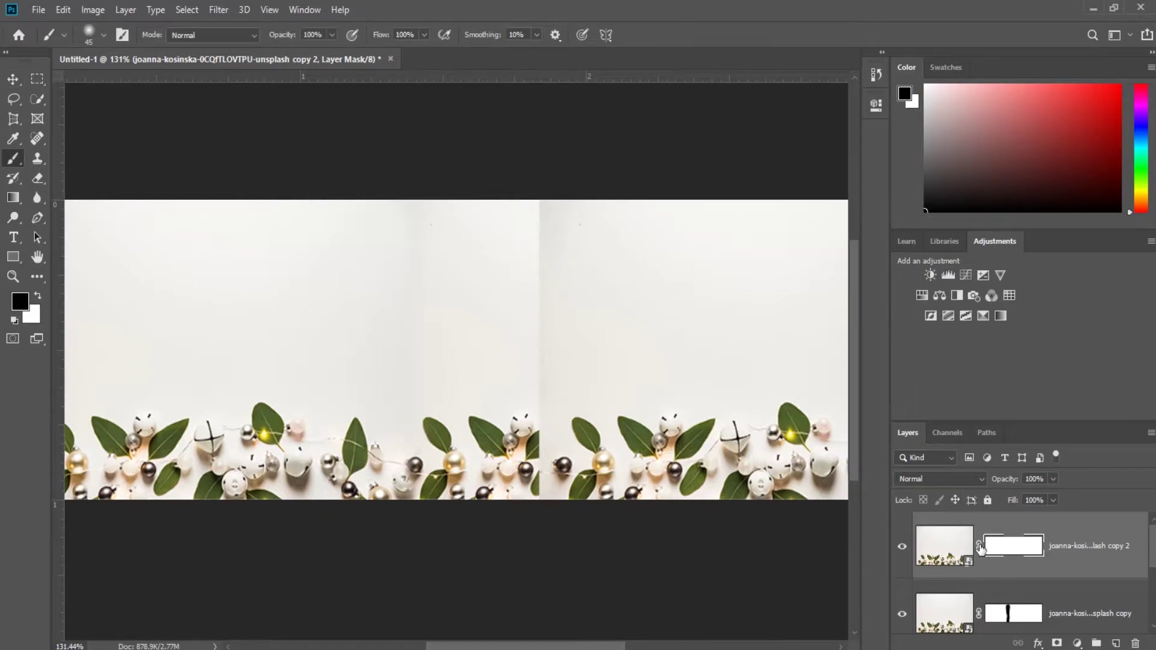
mouse_move(547, 216)
mouse_down()
mouse_move(532, 211)
mouse_move(533, 349)
mouse_move(552, 415)
mouse_move(541, 453)
mouse_move(545, 417)
mouse_up()
scroll(540, 498, up, 7)
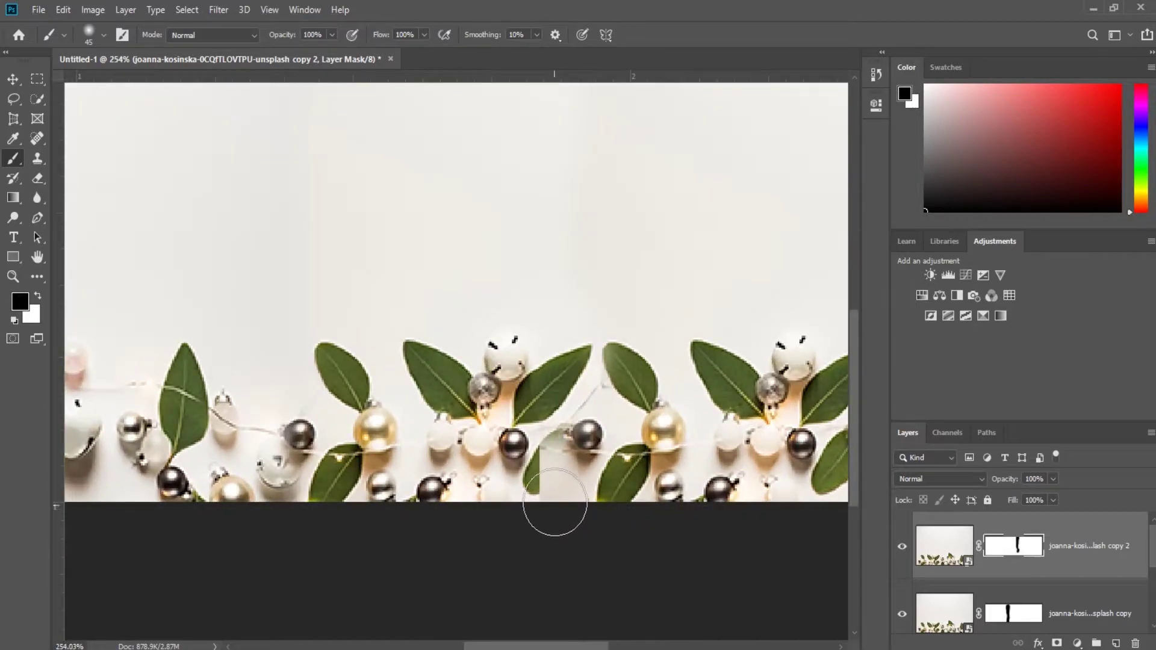
drag(555, 494, 551, 500)
Step: Reduce the brush to 20 px and refine the right copy's mask around the leaf and dark ornament at the seam
key(bracketleft)
key(bracketleft)
key(bracketleft)
key(bracketleft)
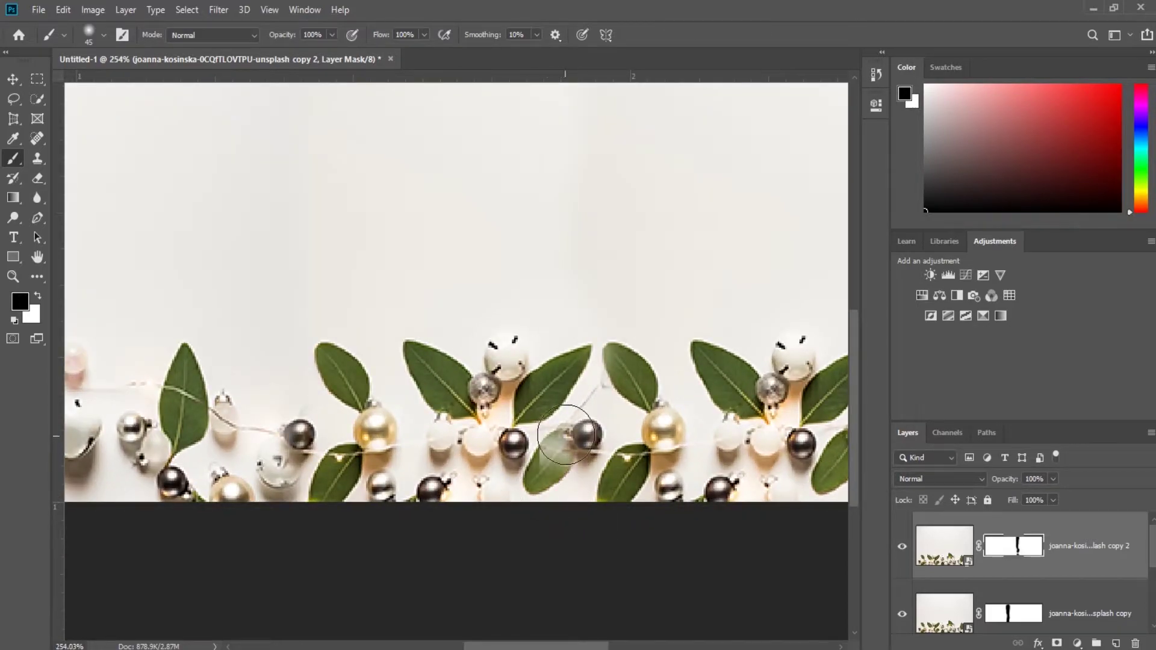
scroll(565, 427, up, 7)
key(bracketleft)
drag(558, 432, 527, 421)
mouse_move(539, 553)
mouse_down()
mouse_move(586, 522)
mouse_move(542, 524)
mouse_up()
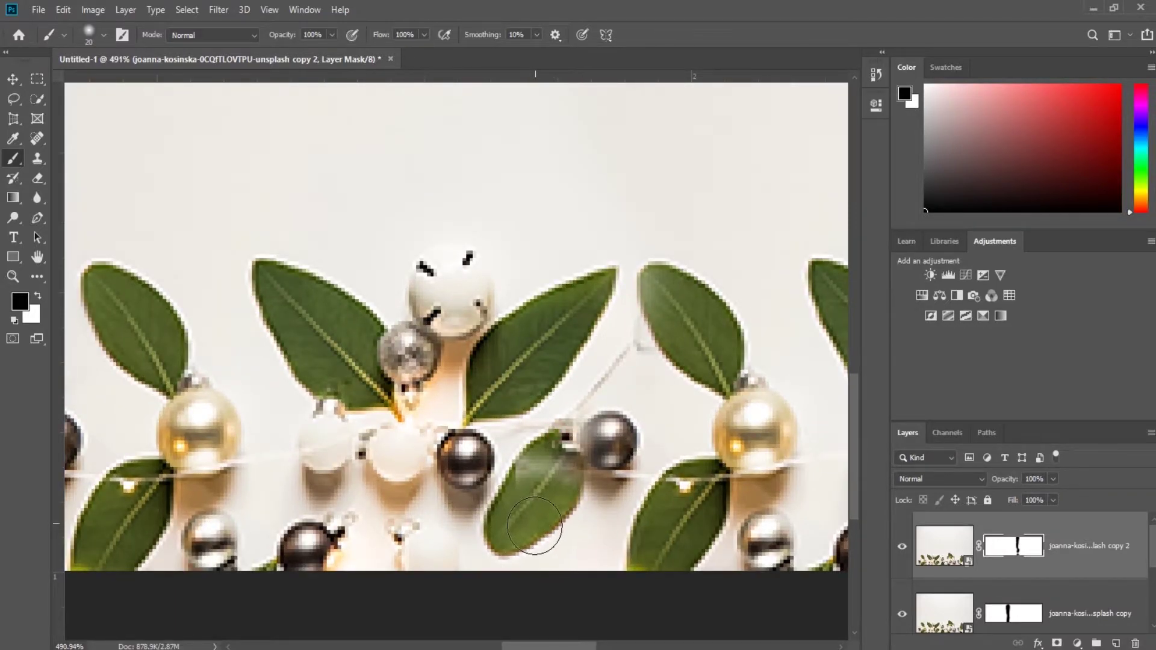
alt+scroll(548, 534, down, 5)
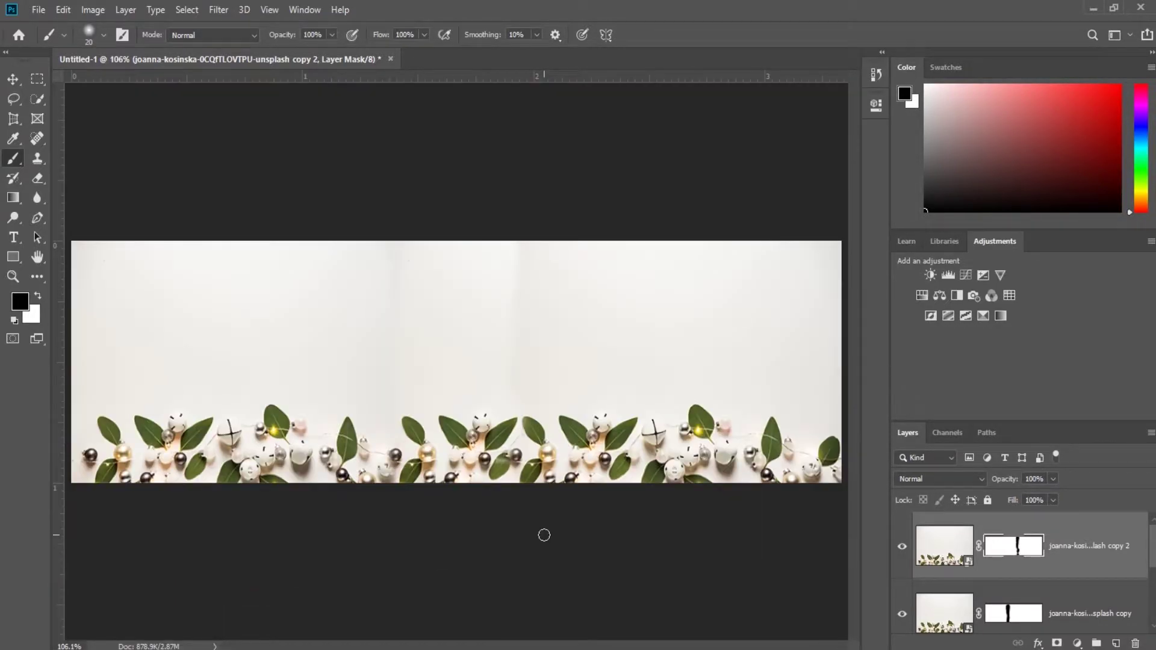
Step: Select the original photo and its two masked copies and merge them into a new layer, keeping the source layers
key(v)
scroll(1084, 547, down, 2)
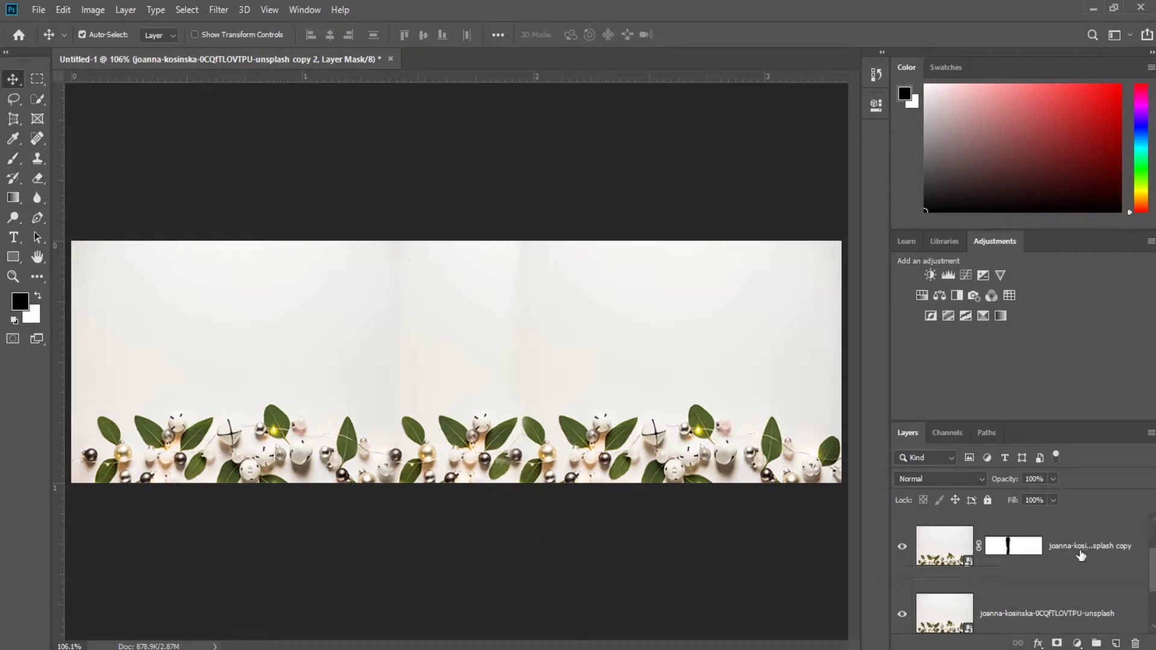
scroll(1082, 566, up, 2)
click(1080, 611)
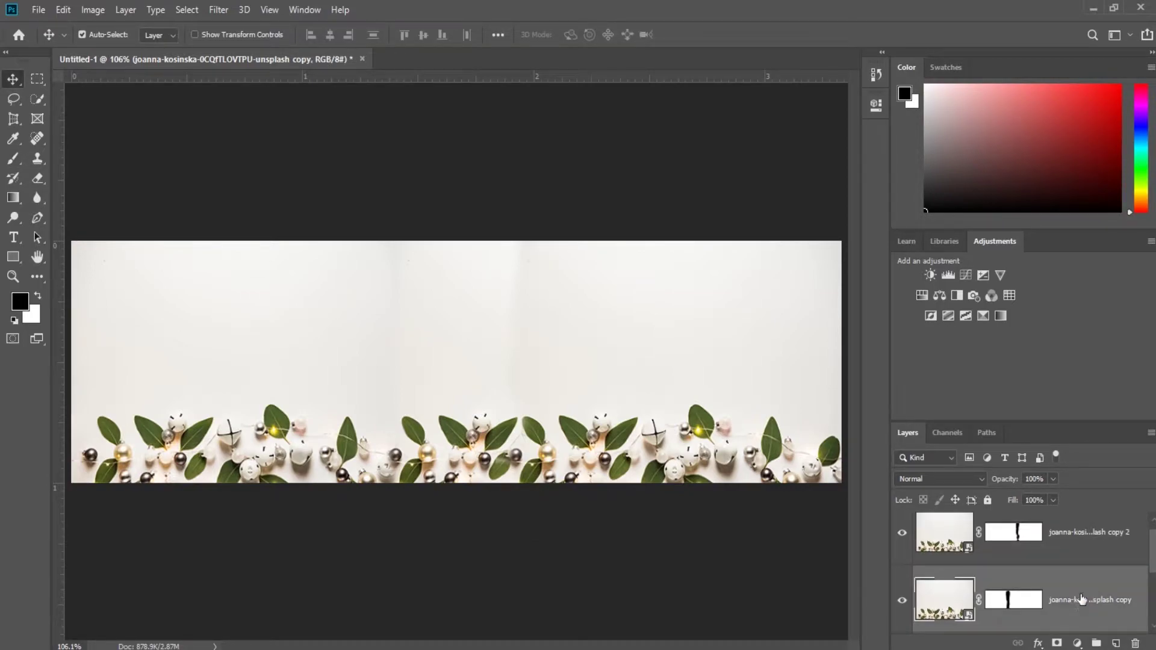
scroll(1069, 596, up, 2)
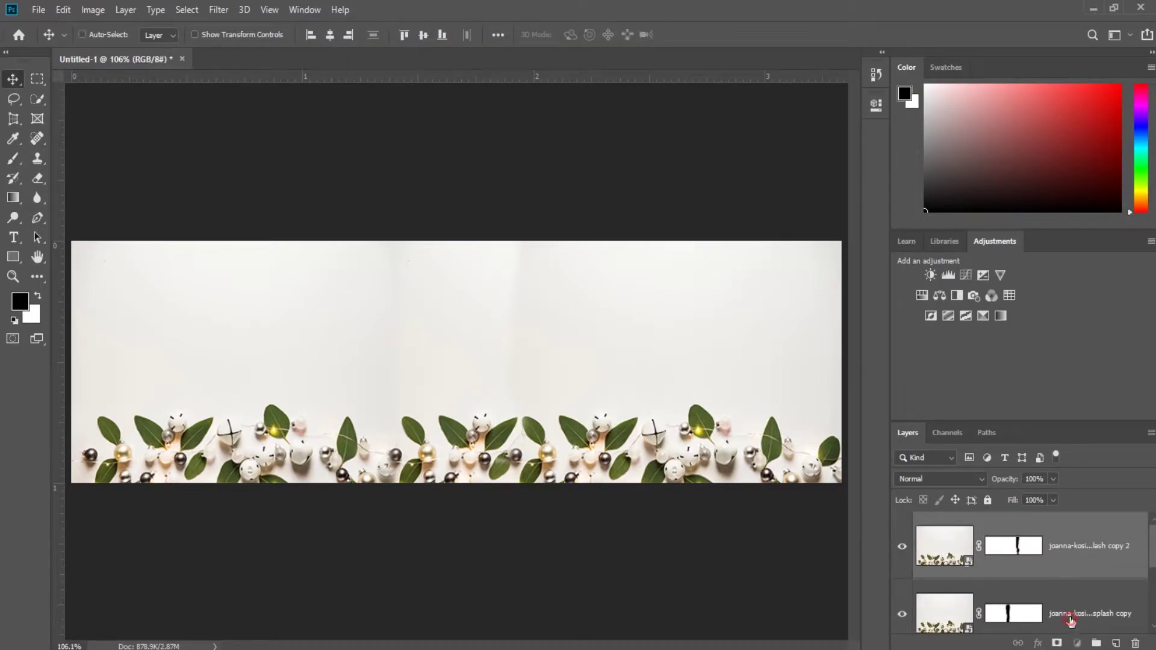
ctrl+click(1070, 618)
scroll(1071, 579, down, 2)
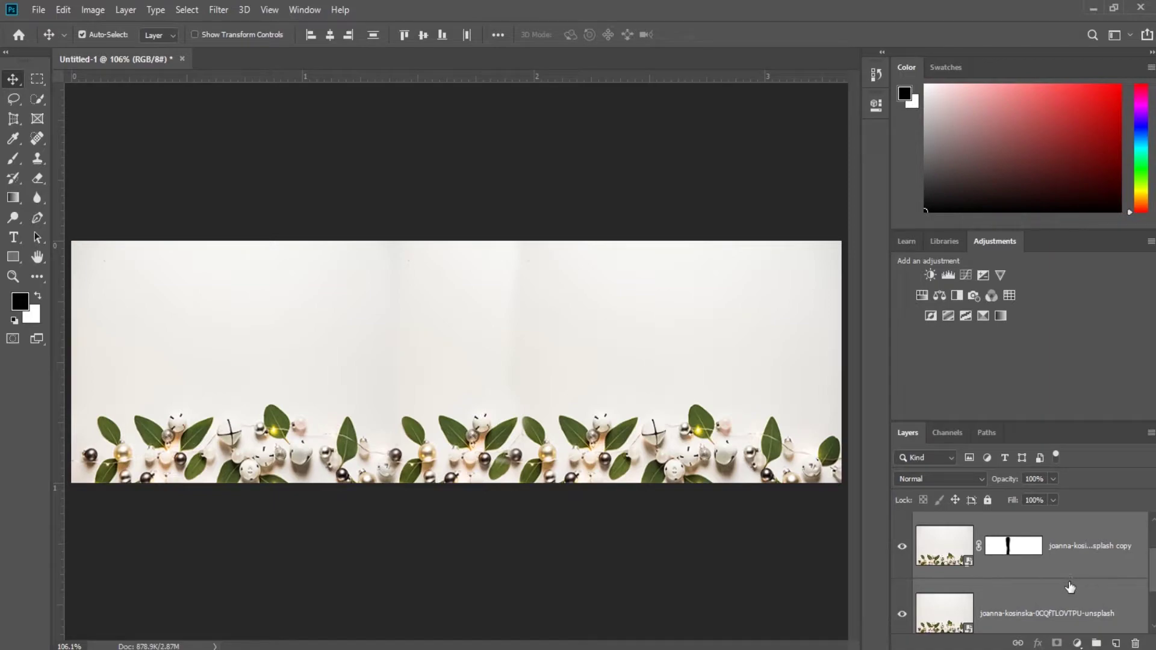
key(Delete)
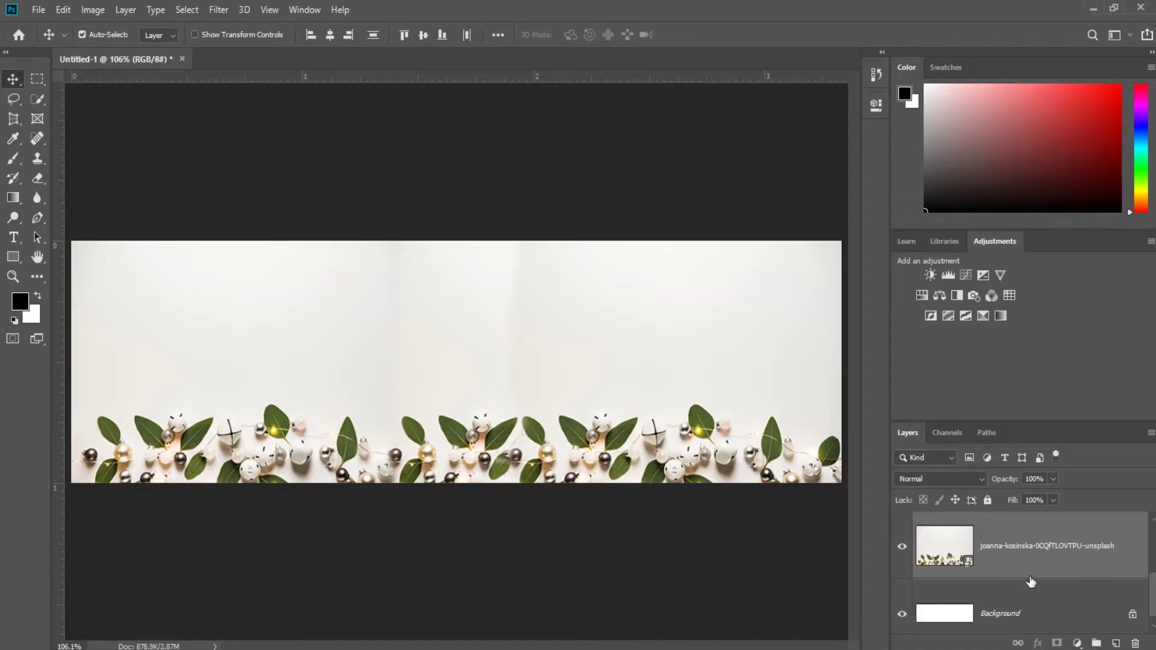
key(ctrl+alt+e)
scroll(1031, 582, up, 2)
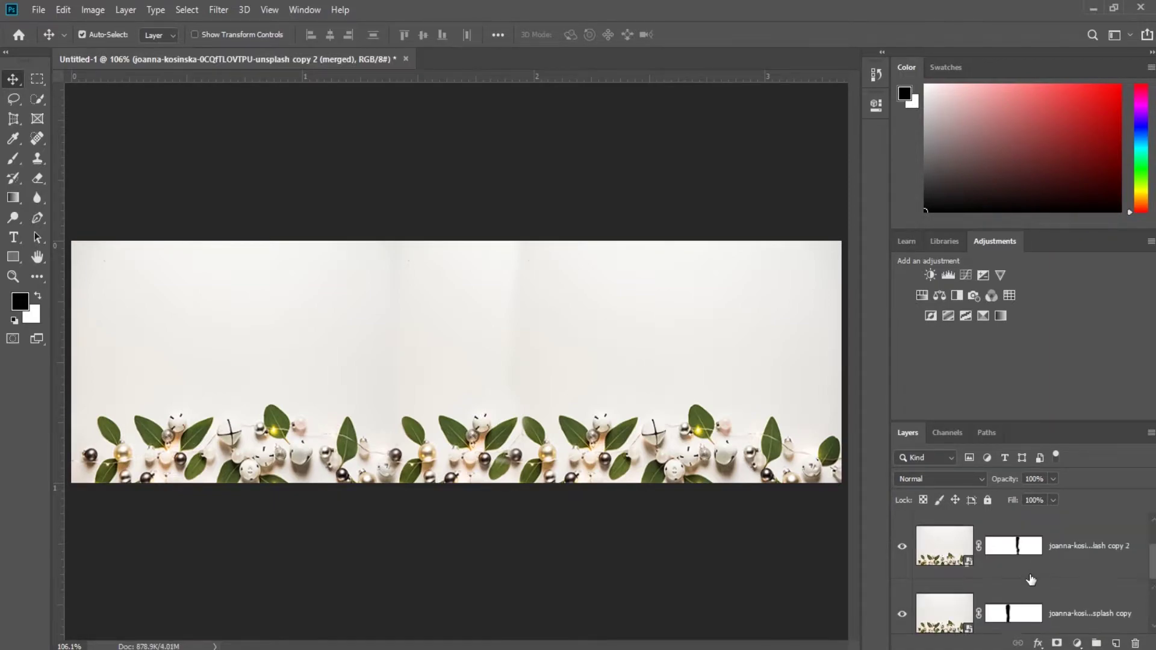
Step: Group the original photo and its two masked copies, leaving the merged layer outside the group
click(1087, 611)
scroll(1087, 612, down, 3)
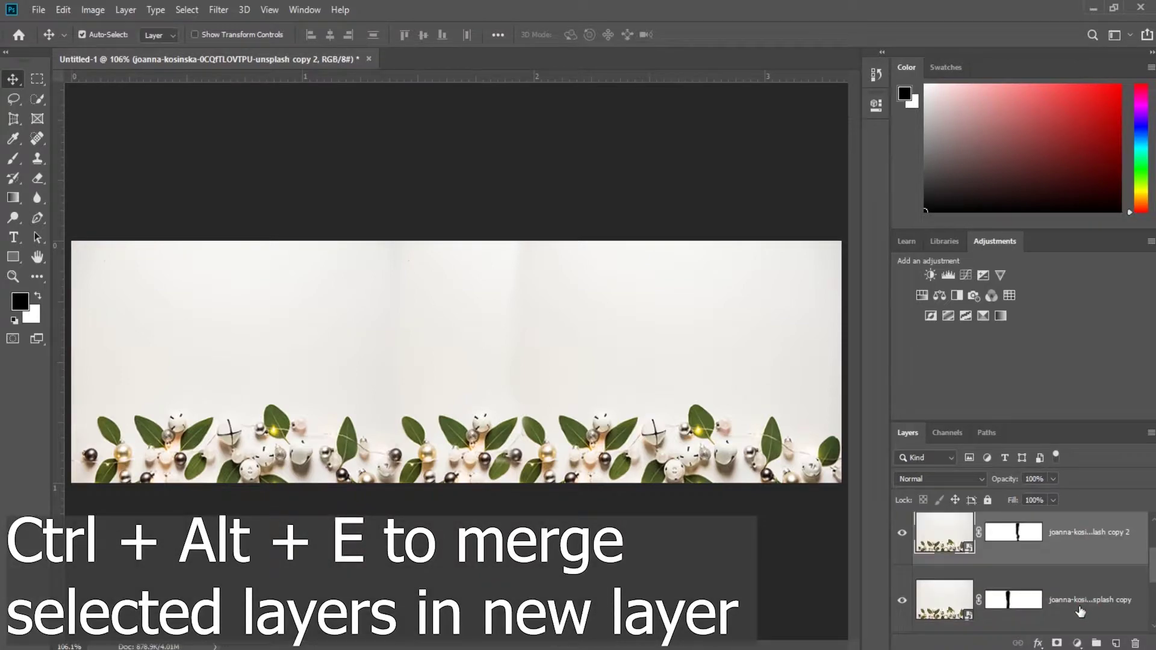
shift+click(1068, 598)
scroll(1070, 589, up, 2)
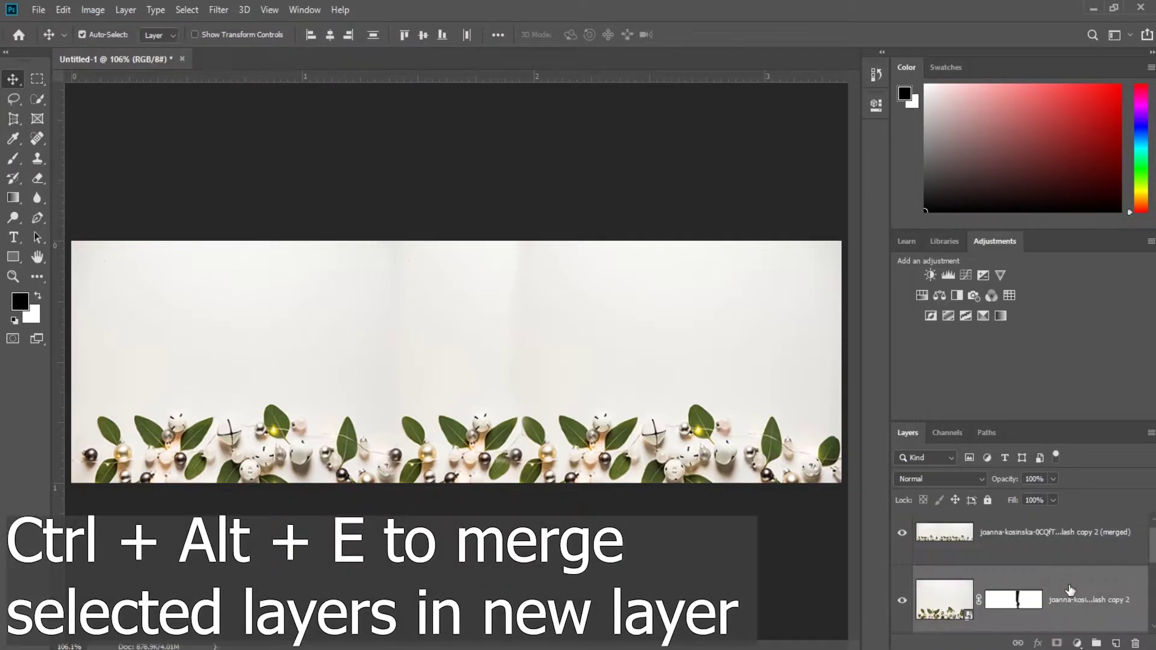
click(1097, 643)
scroll(999, 599, up, 1)
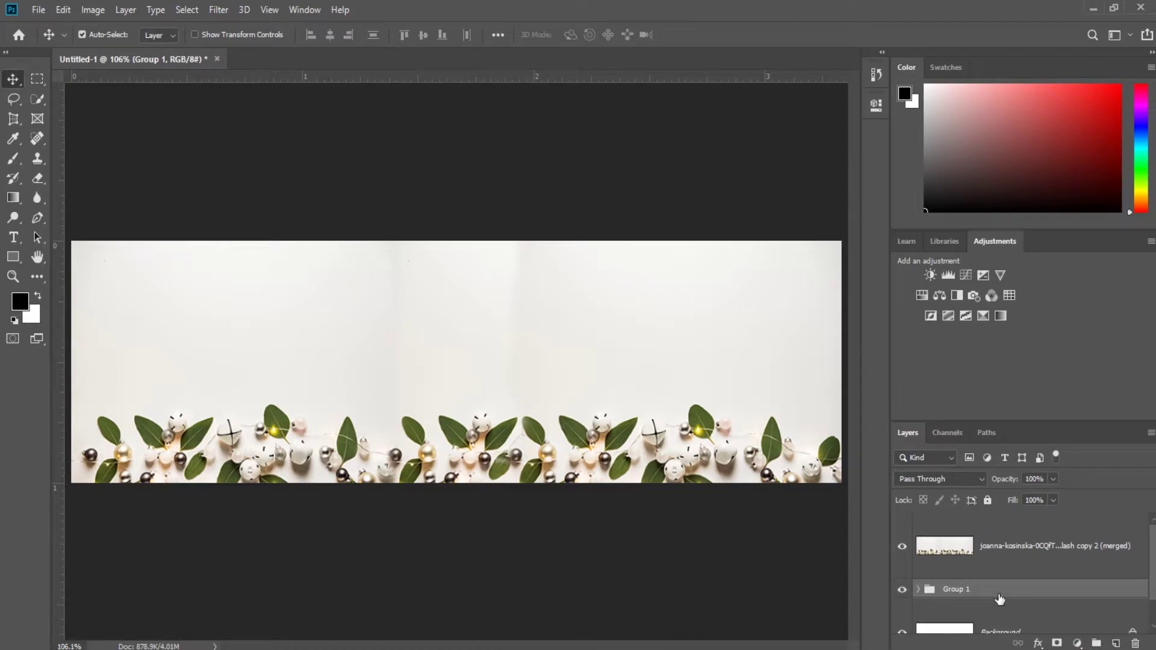
Step: Flip the merged ornament layer vertically so the ornaments run along the banner's upper edge
click(1024, 555)
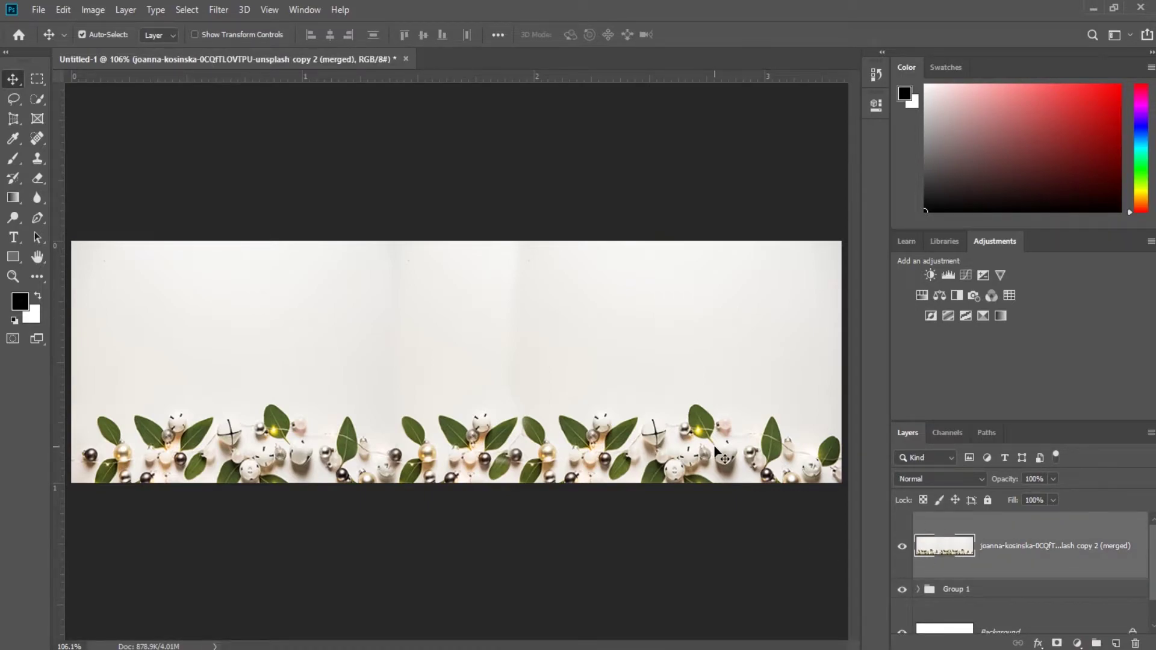
scroll(602, 400, down, 2)
click(544, 398)
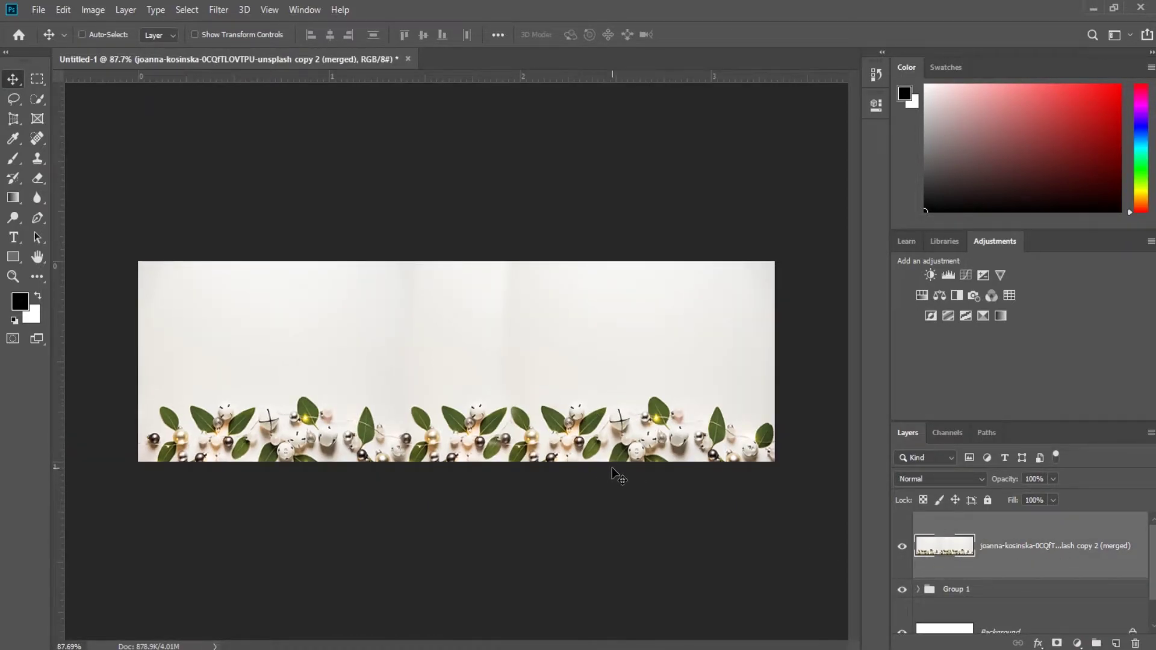
key(ctrl+t)
right_click(527, 402)
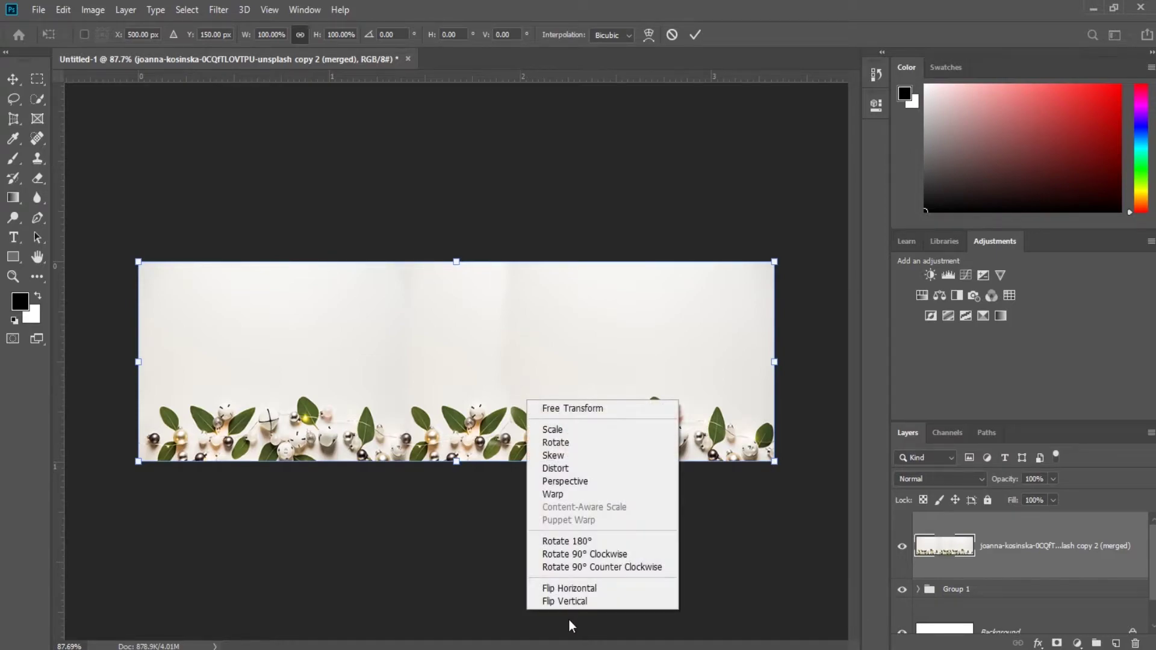
click(578, 601)
key(Return)
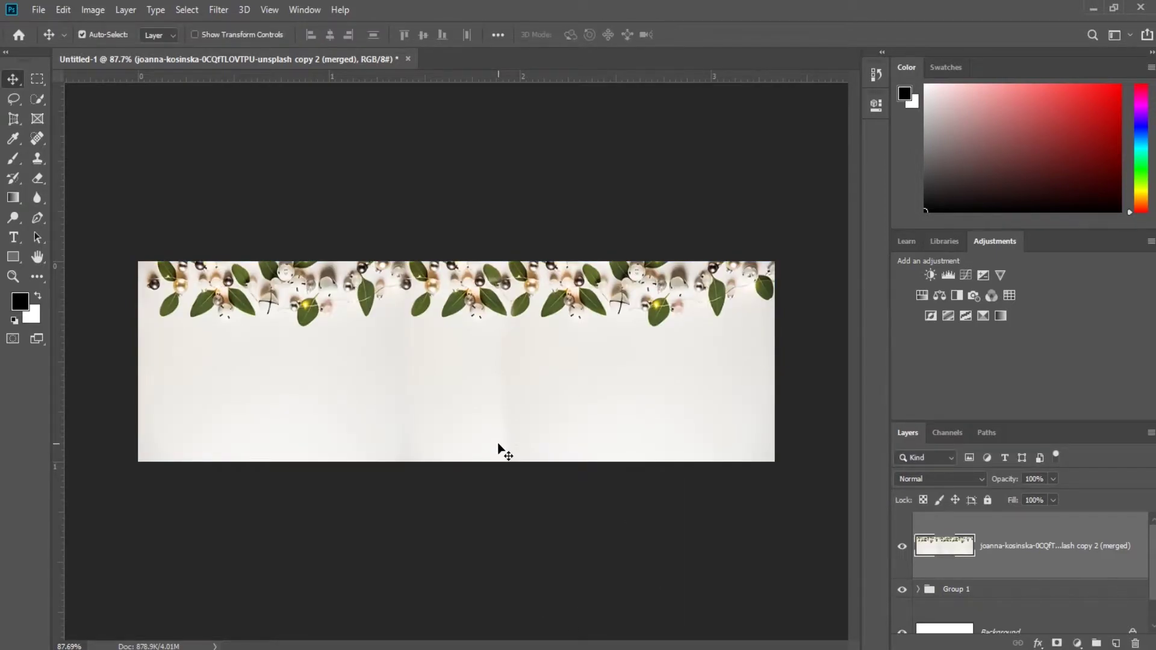
key(ctrl+0)
scroll(498, 450, down, 1)
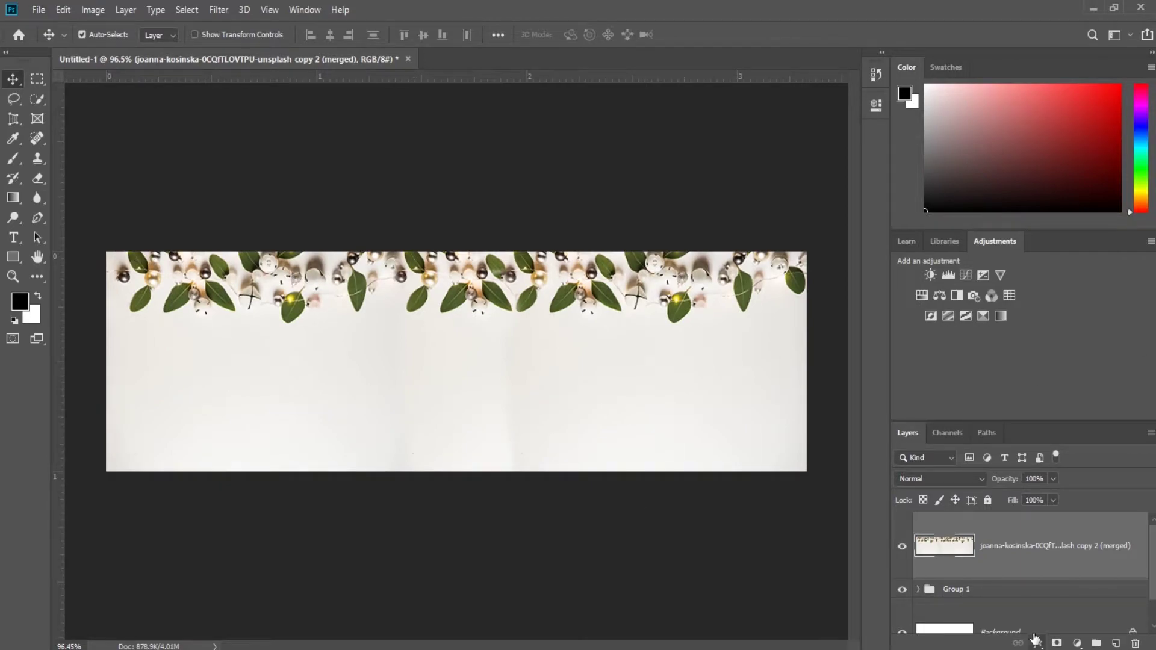
Step: Add a layer mask to the merged layer, and copy its blank lower-left area onto a new layer
click(1057, 643)
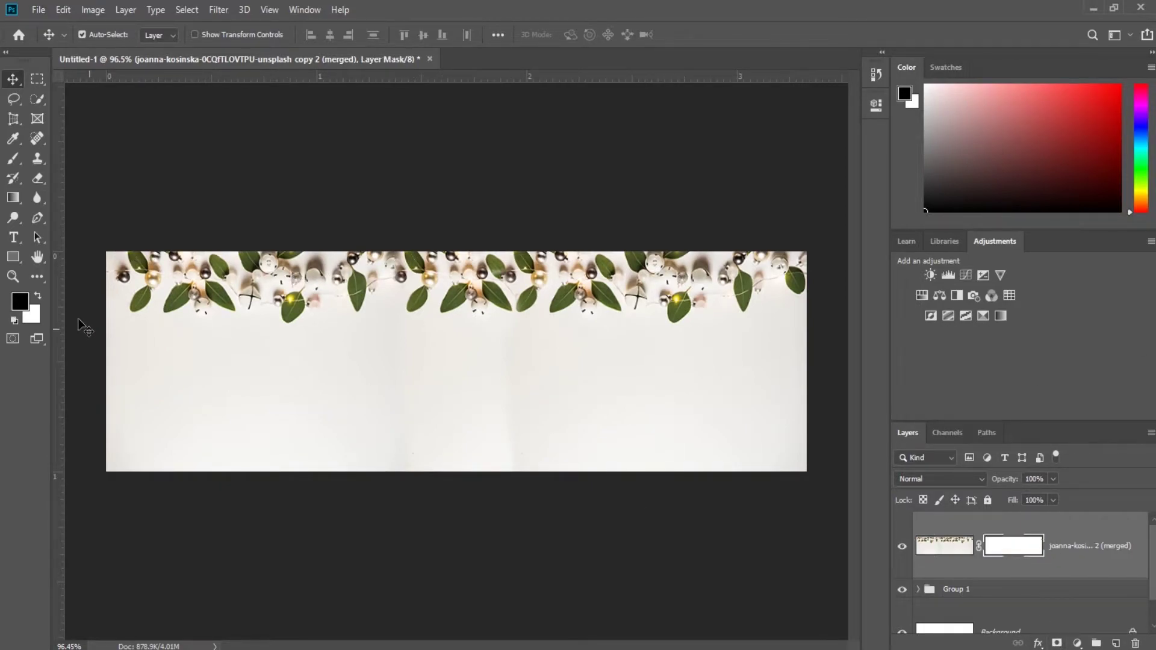
click(37, 79)
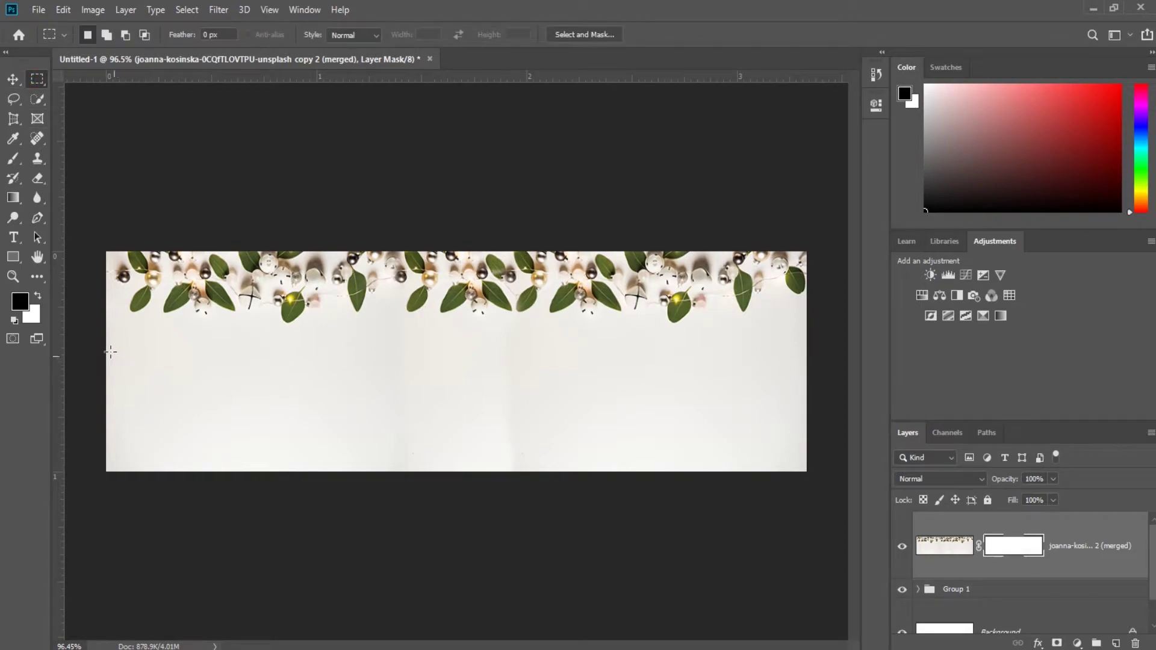
drag(110, 353, 405, 472)
key(ctrl+2)
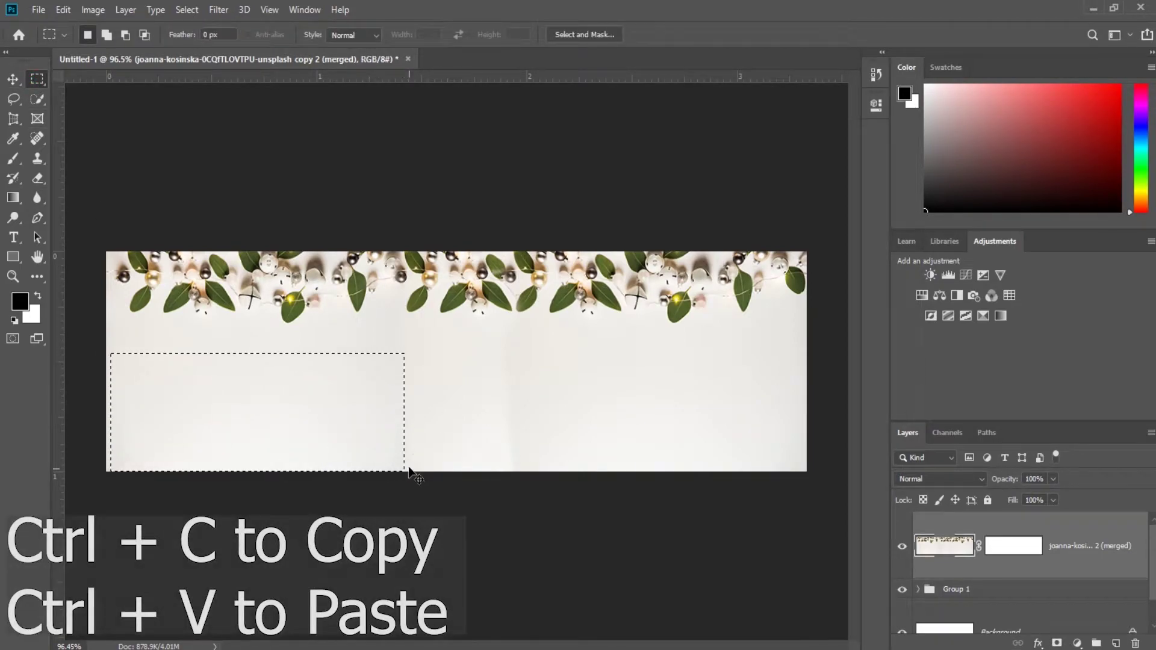
key(ctrl+c)
key(ctrl+v)
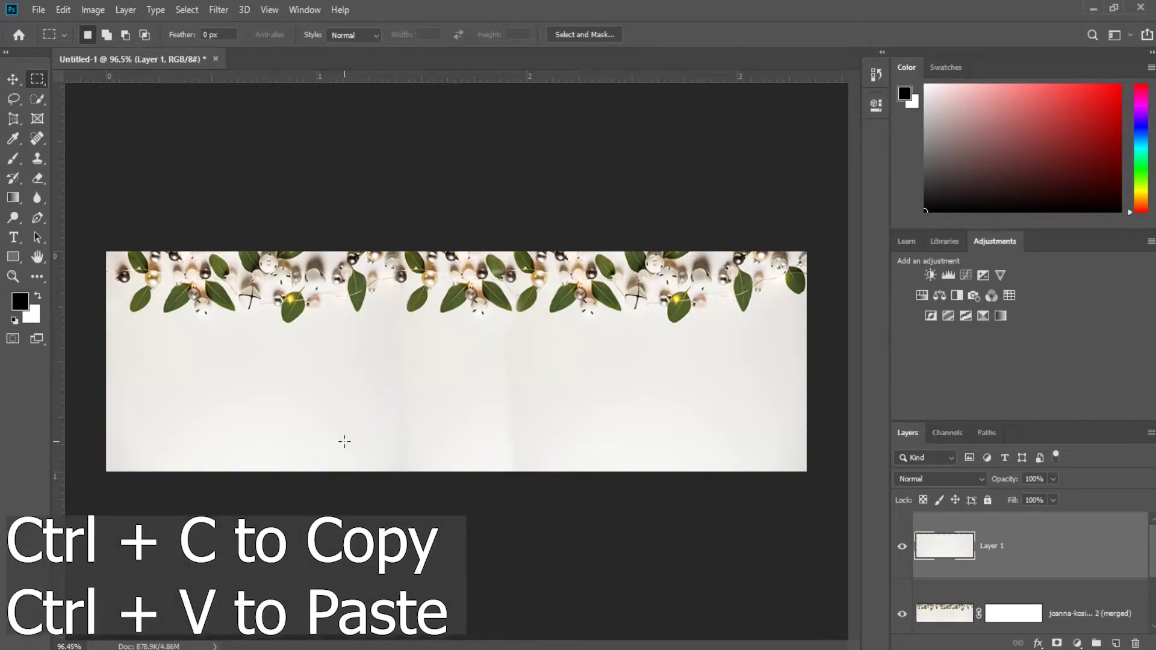
Step: Move the pasted blank patch over the ornaments in the banner's upper-left corner and enlarge it slightly toward the right
key(v)
drag(291, 425, 284, 330)
key(ctrl)
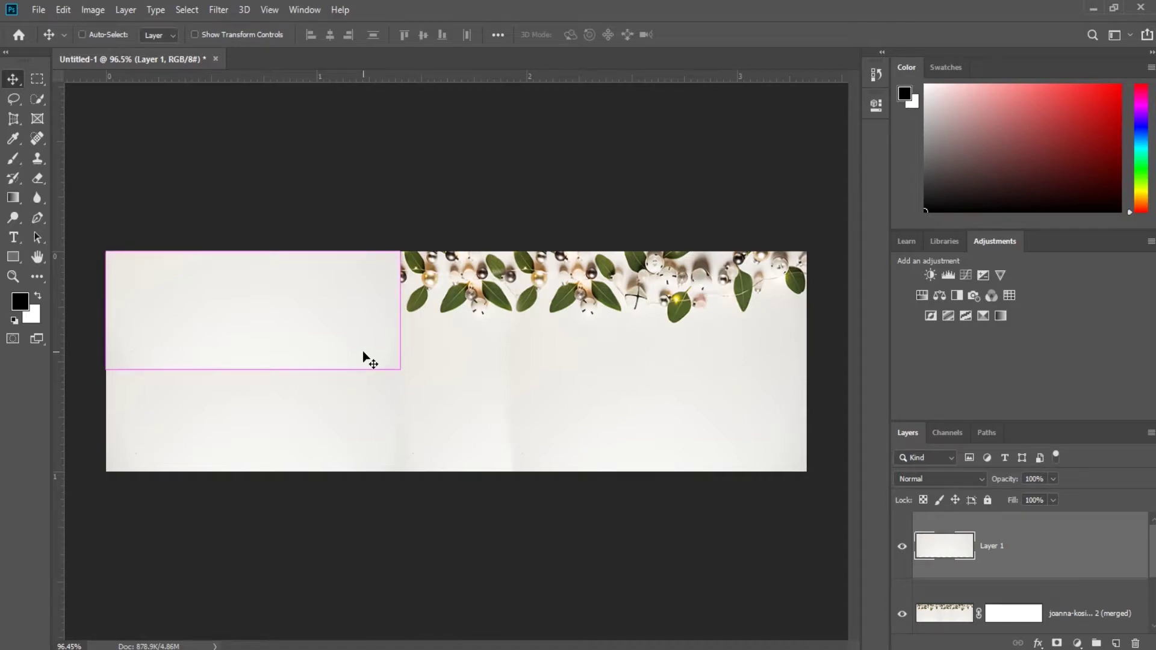
key(ctrl+t)
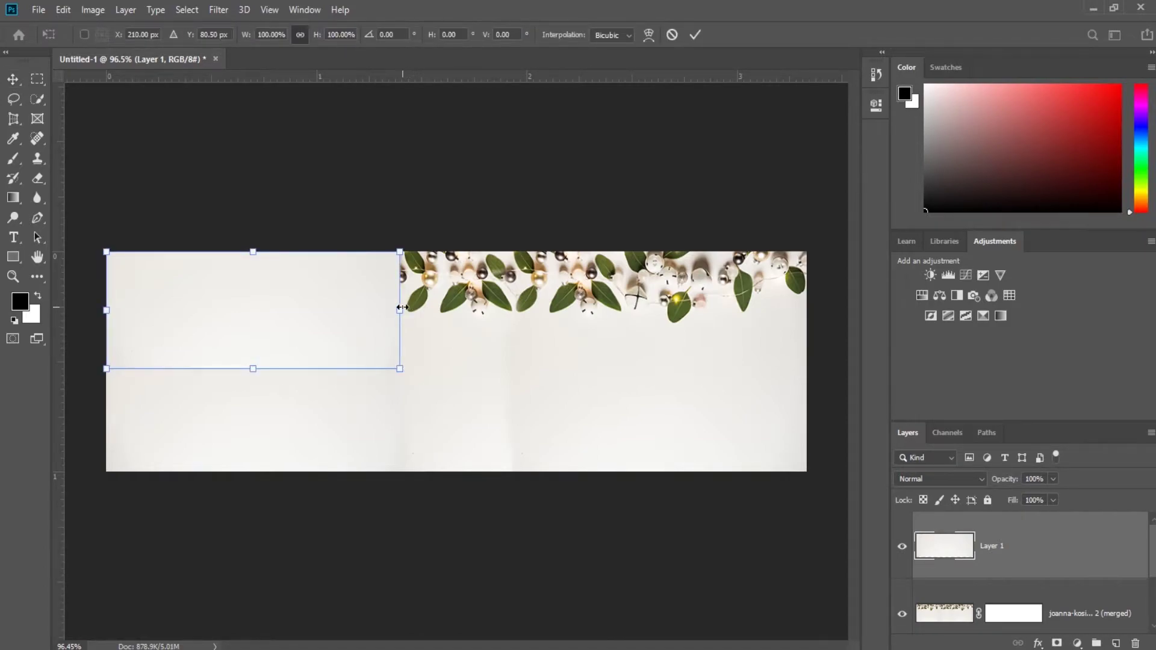
drag(402, 307, 438, 309)
key(Return)
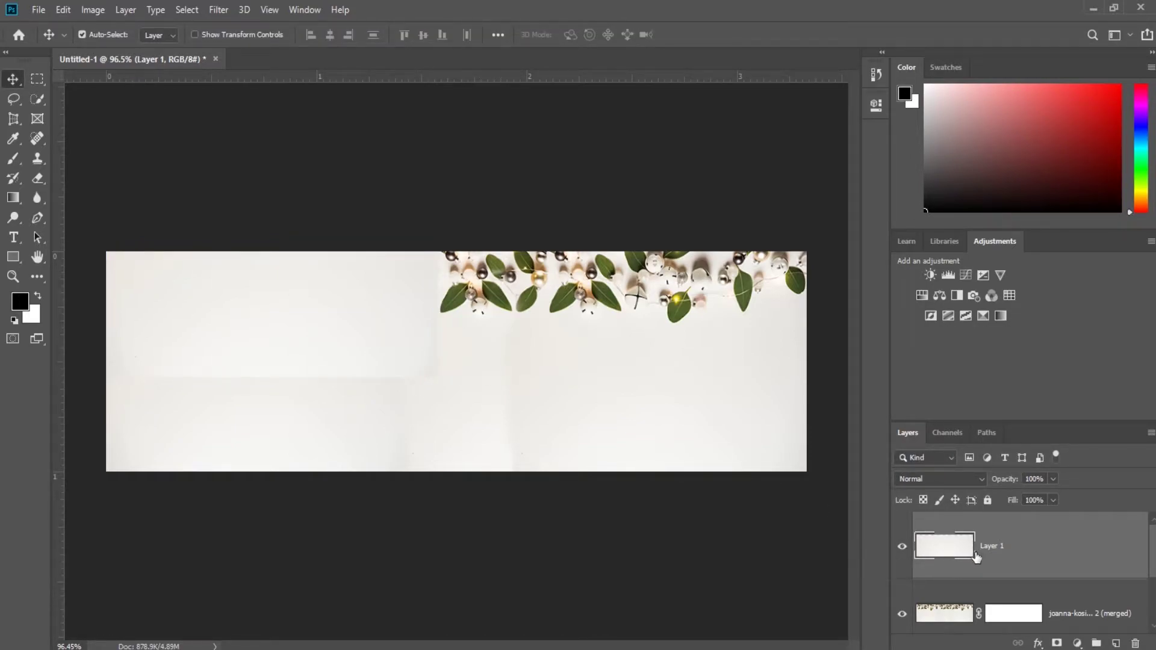
Step: Open the freestocks photo of the woman with shopping bags as a separate document
scroll(1025, 599, down, 1)
scroll(950, 570, up, 1)
key(alt+Tab)
drag(164, 135, 371, 66)
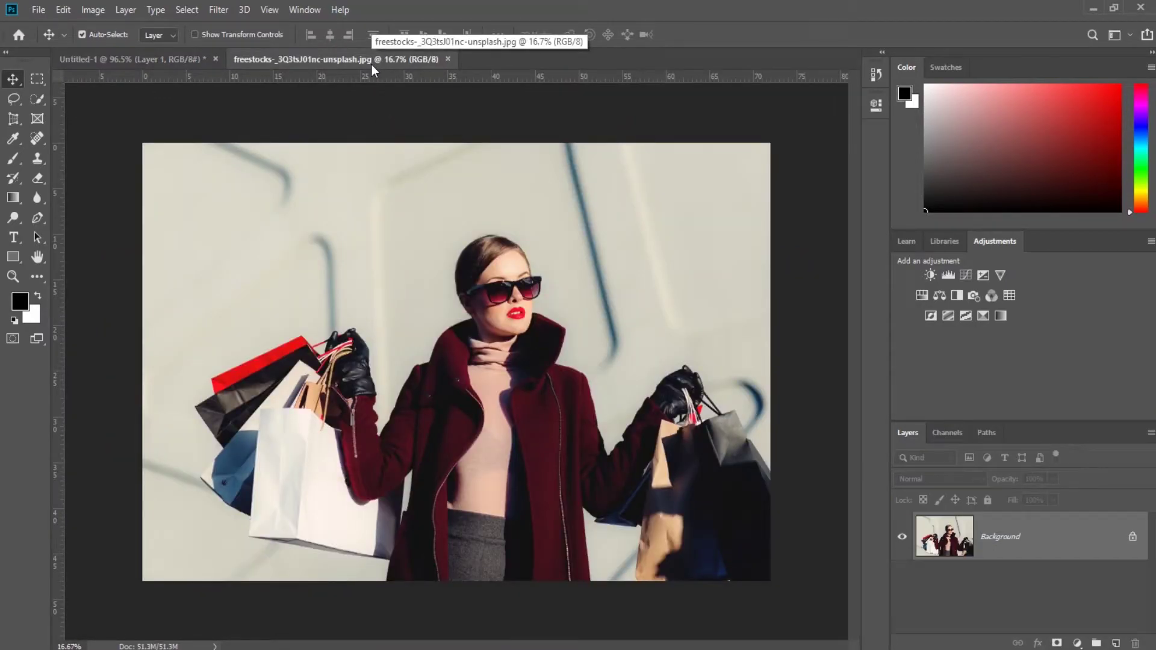
Step: Select the whole wall background around the woman and her bags with the Quick Selection tool
click(38, 101)
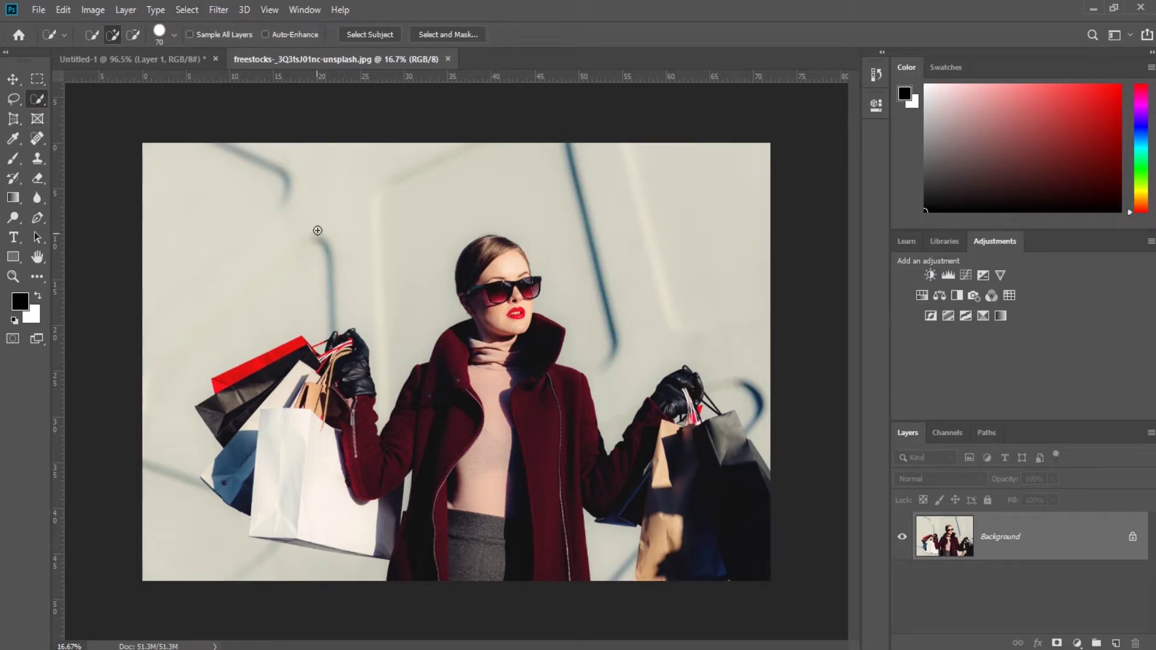
mouse_move(317, 232)
mouse_down()
mouse_move(380, 224)
mouse_move(423, 256)
mouse_move(578, 217)
mouse_move(681, 270)
mouse_move(687, 321)
mouse_up()
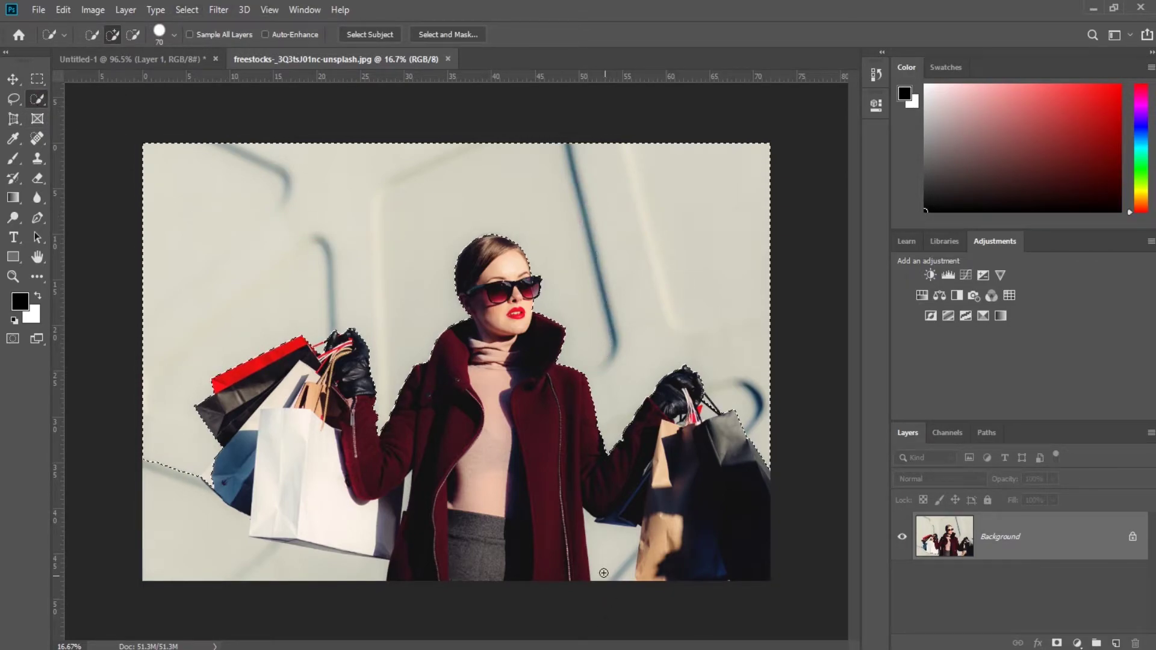
drag(381, 573, 247, 578)
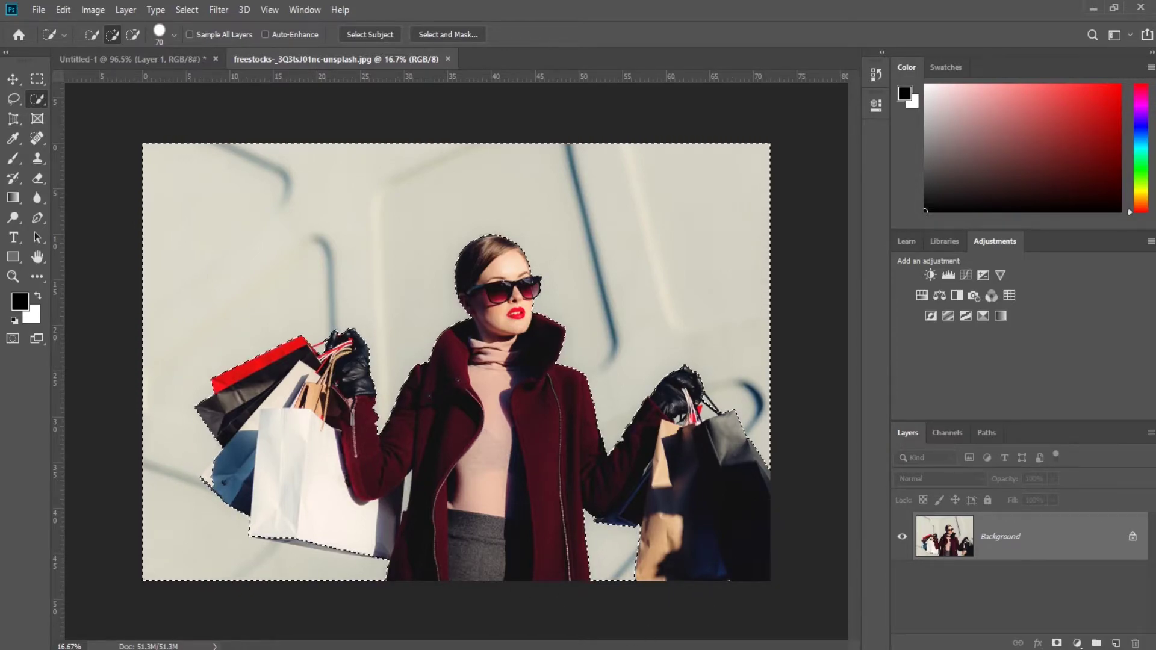
Step: Refine the background selection along the edges of the blue bag and the underside of the white shopping bag
scroll(208, 523, up, 6)
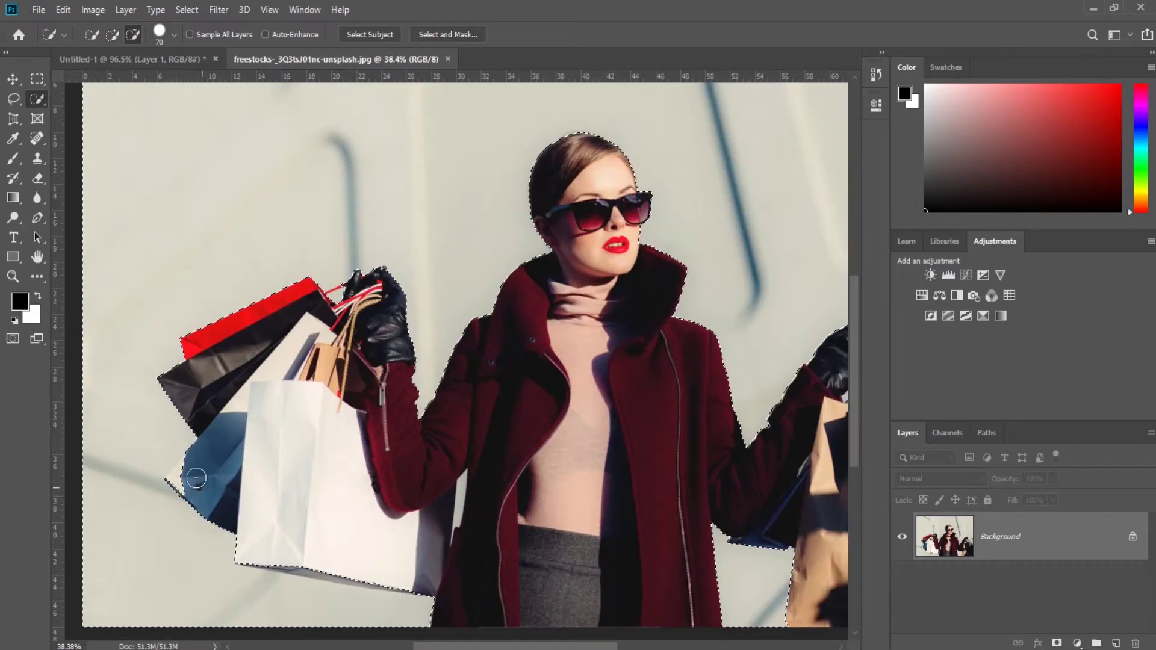
scroll(178, 459, down, 3)
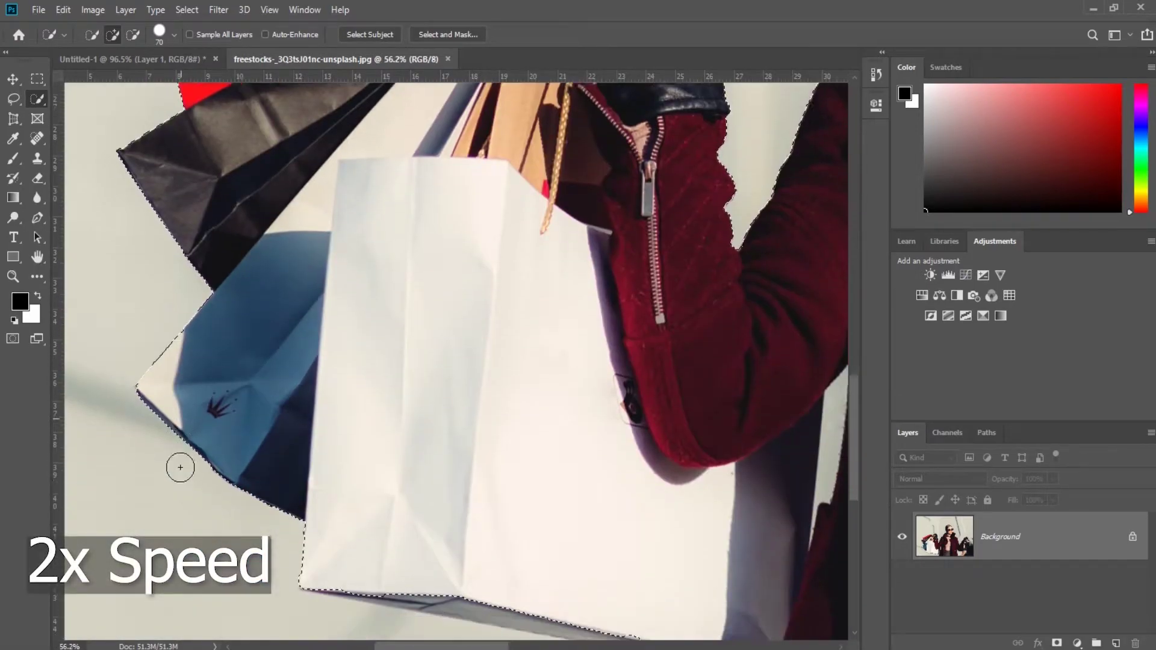
scroll(241, 494, down, 2)
scroll(462, 563, up, 2)
click(459, 536)
mouse_move(463, 542)
mouse_down()
mouse_move(348, 510)
mouse_move(814, 598)
mouse_up()
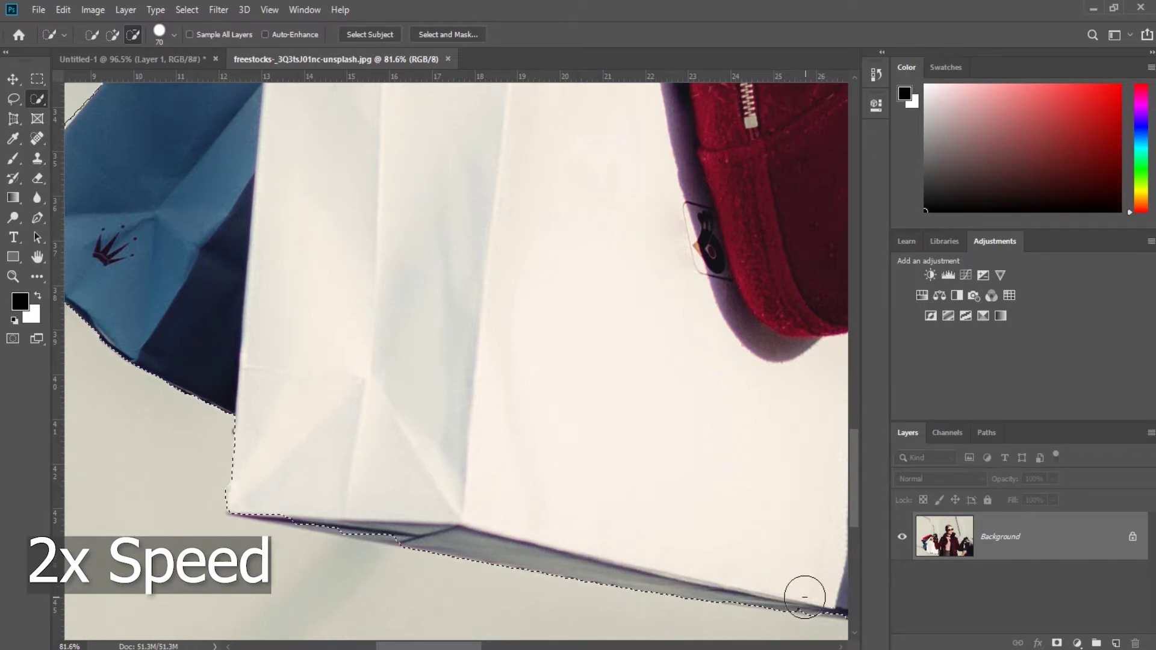
scroll(602, 548, down, 2)
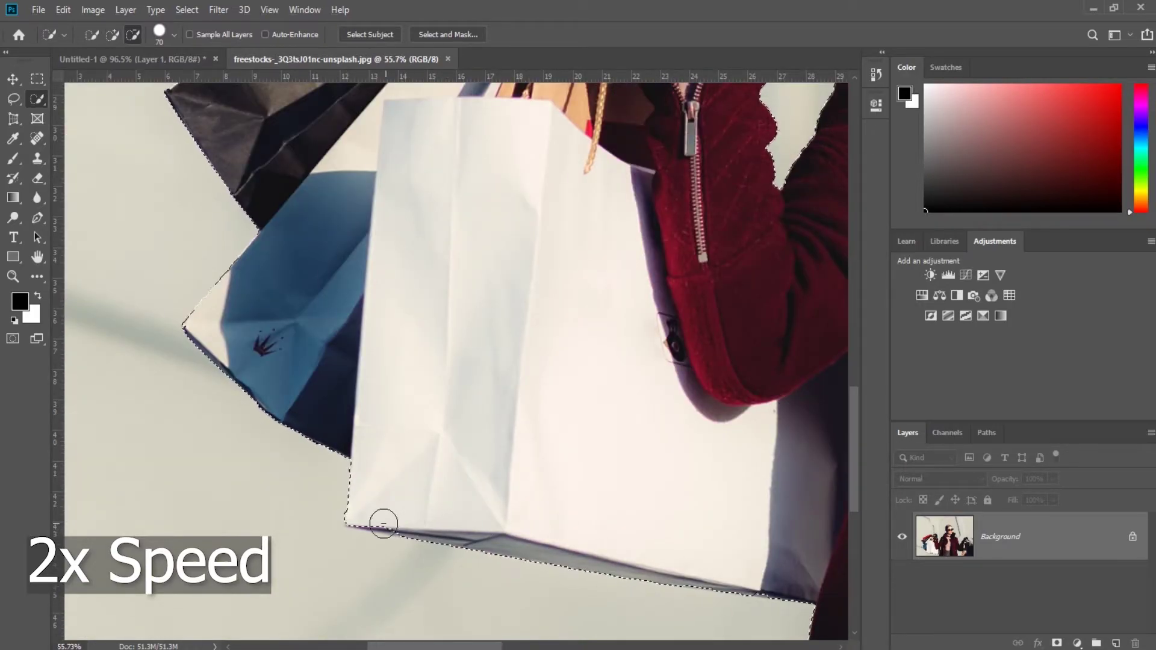
scroll(381, 524, down, 2)
scroll(616, 558, up, 3)
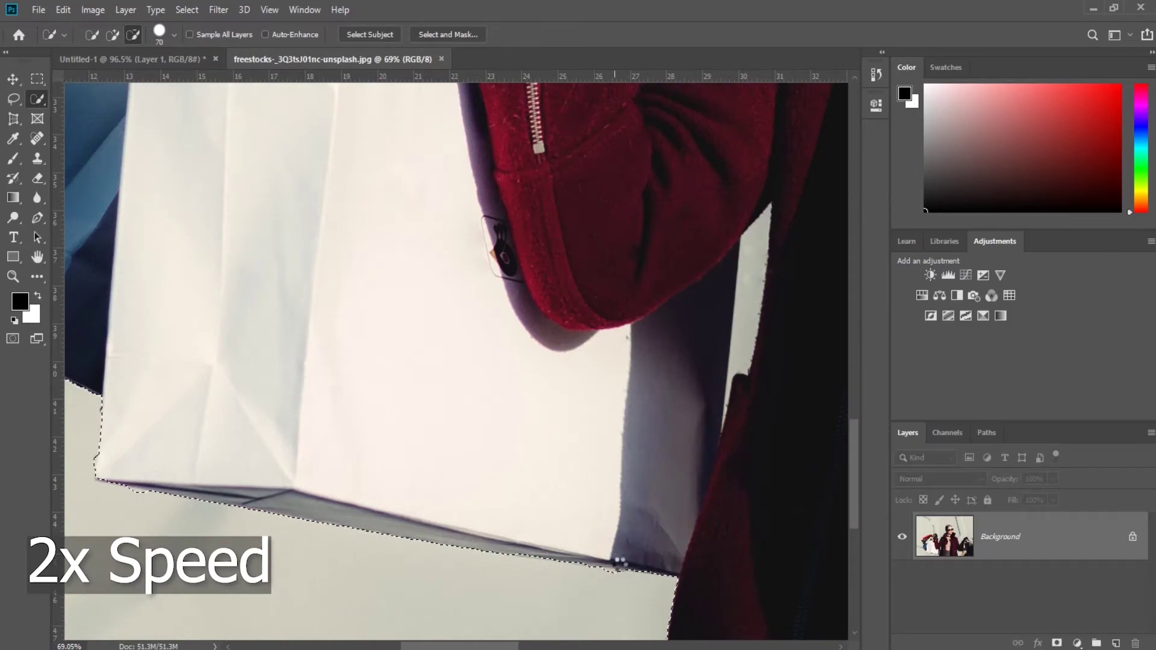
scroll(620, 563, down, 4)
scroll(449, 467, up, 2)
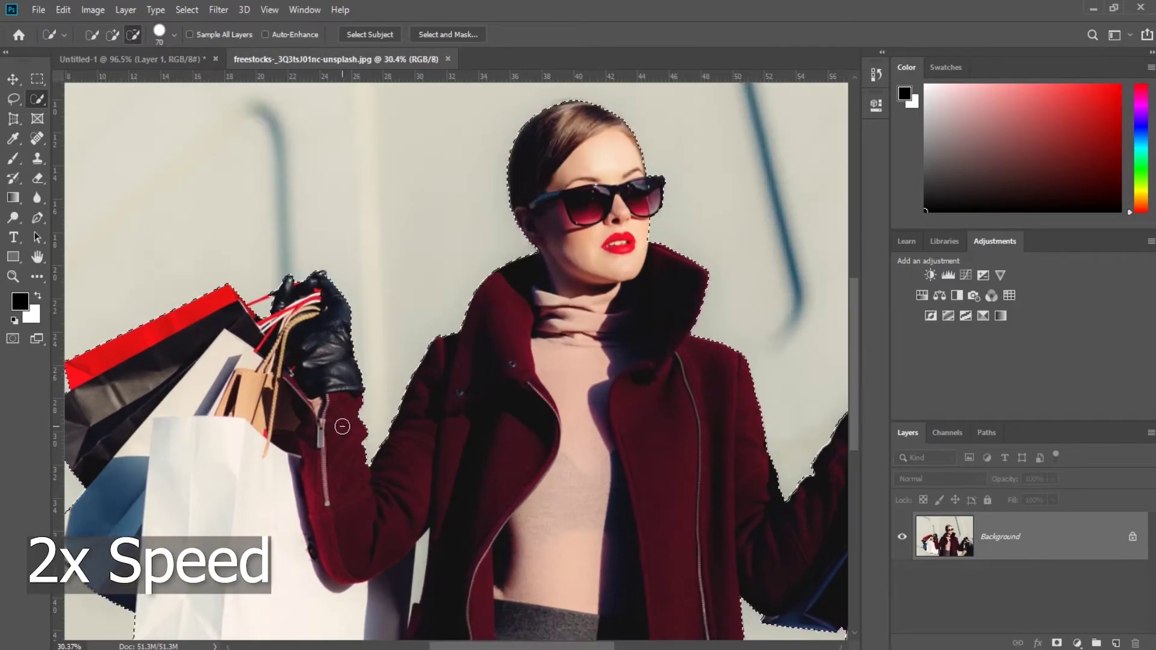
Step: Refine the background selection around the red bag handle beside the raised glove on the white bag's side
scroll(241, 310, up, 3)
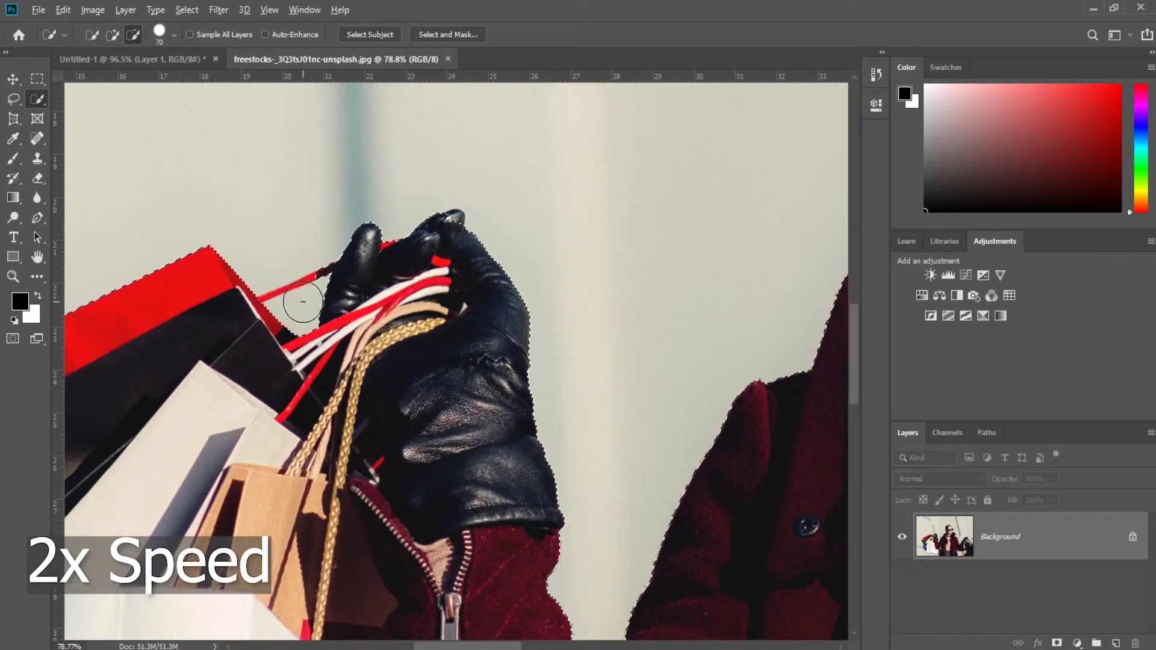
drag(271, 303, 301, 317)
scroll(335, 248, down, 3)
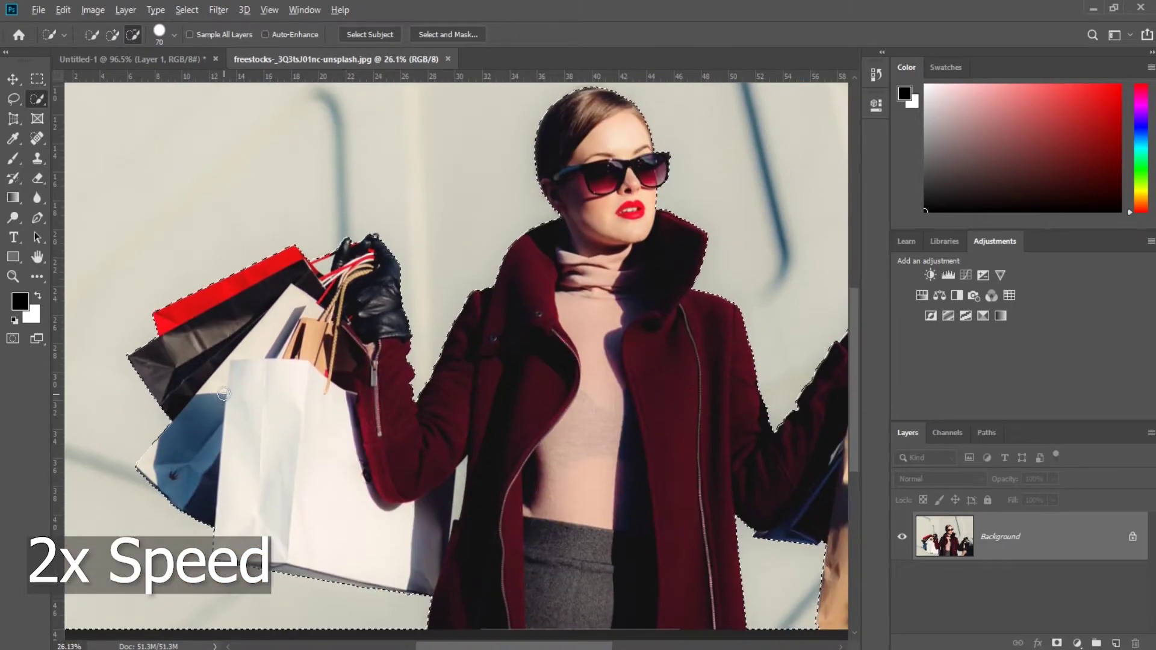
Step: Clean up the selection along the right-hand sleeve and hide the background with an inverted layer mask
scroll(686, 425, down, 2)
scroll(678, 471, up, 4)
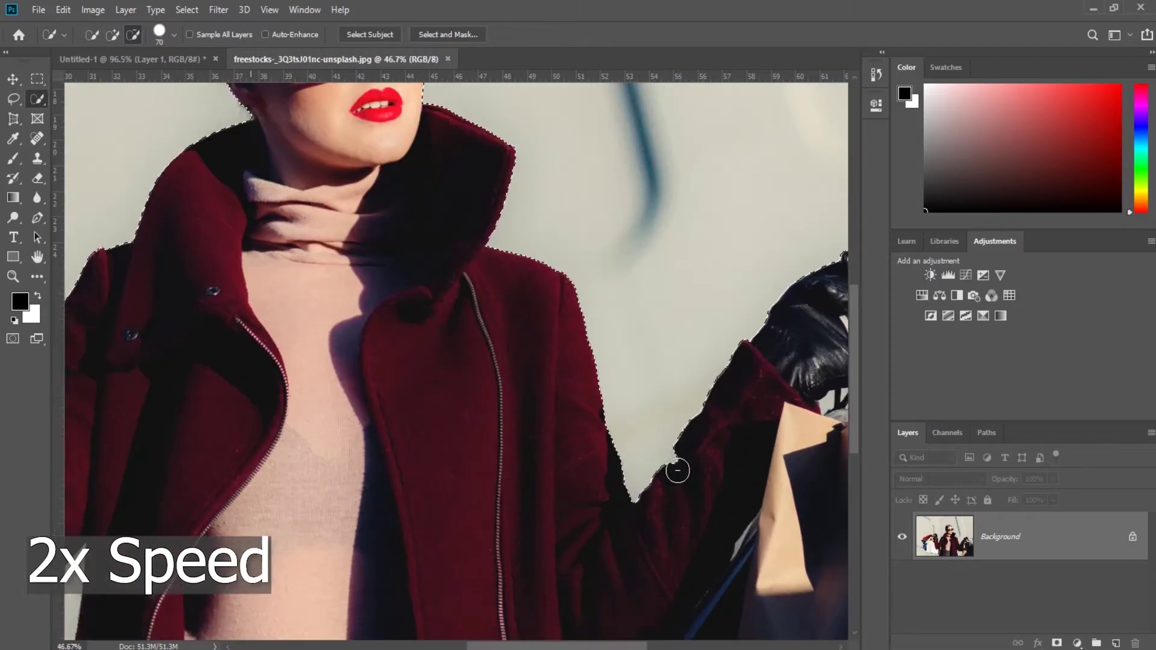
scroll(677, 471, down, 3)
scroll(678, 471, up, 1)
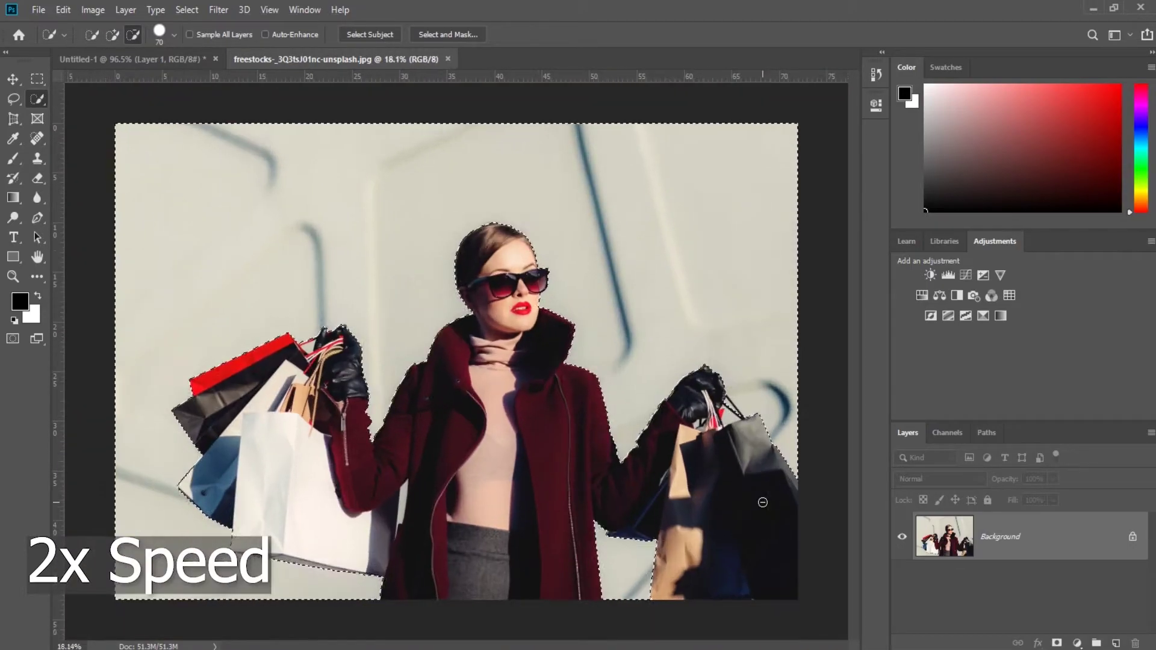
click(1057, 643)
Step: Trace a closed Pen path around the leftover wall gap between the white bag, the sleeve and the coat
scroll(434, 609, up, 3)
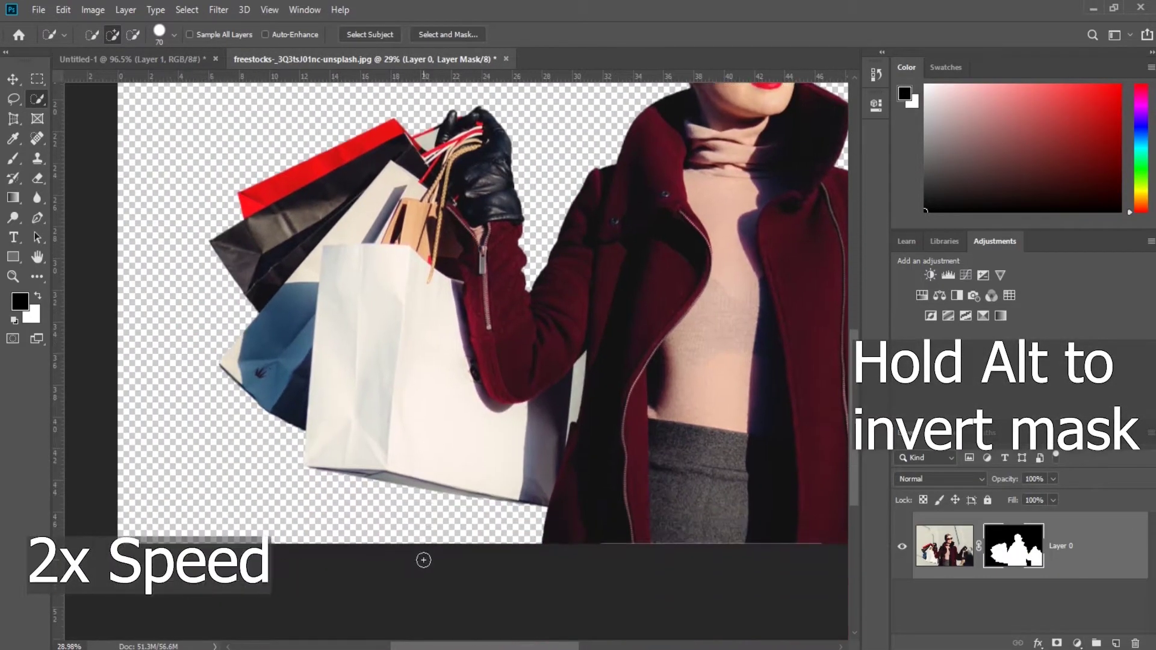
scroll(568, 462, up, 3)
key(p)
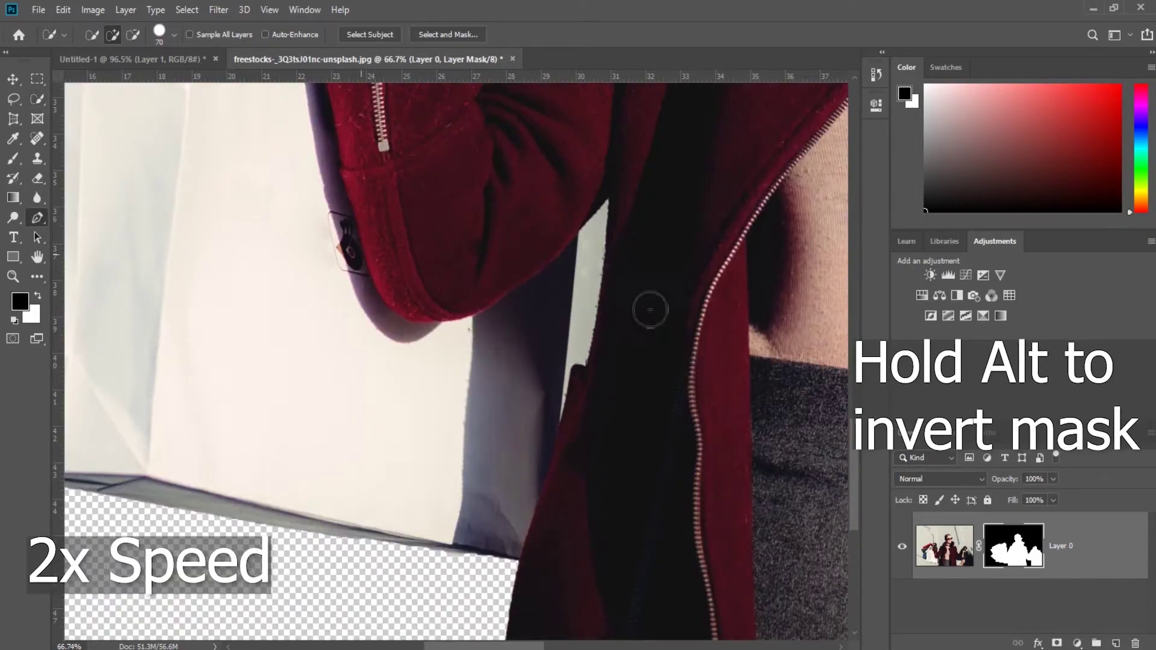
scroll(609, 211, up, 3)
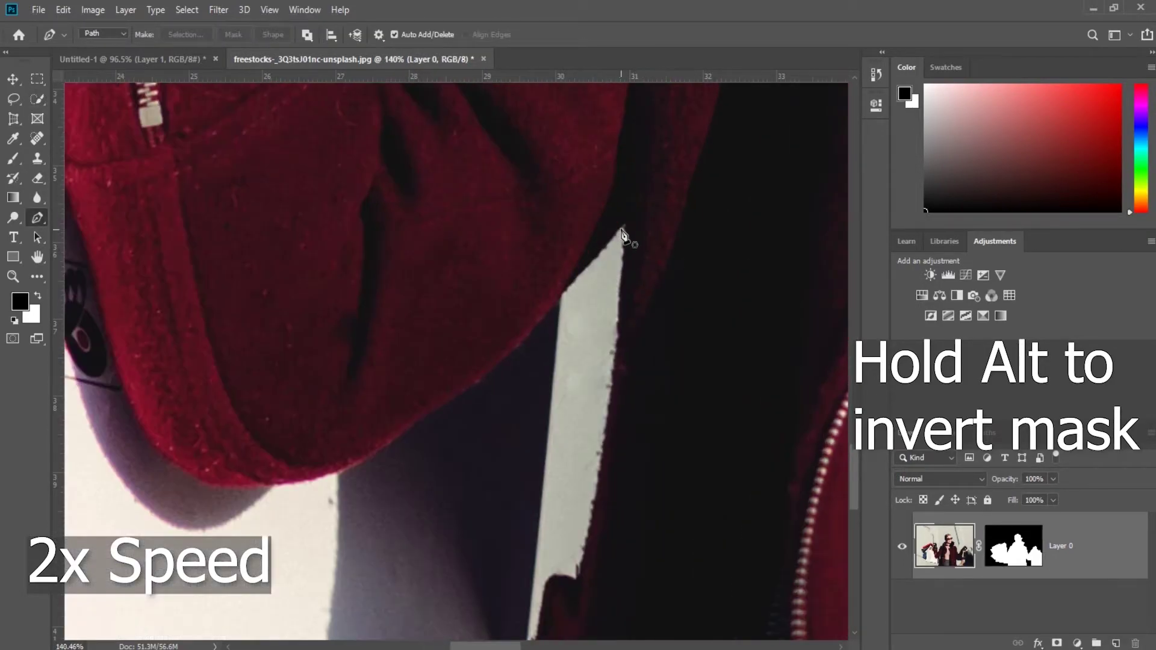
click(623, 234)
click(561, 299)
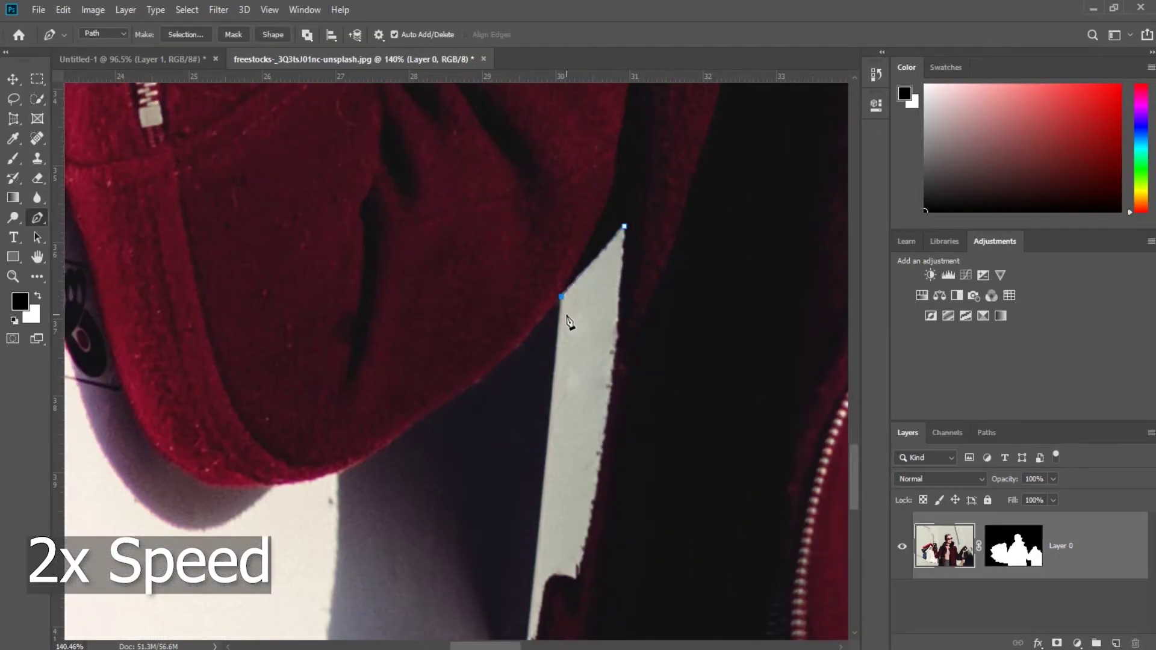
scroll(566, 317, down, 3)
drag(520, 614, 521, 623)
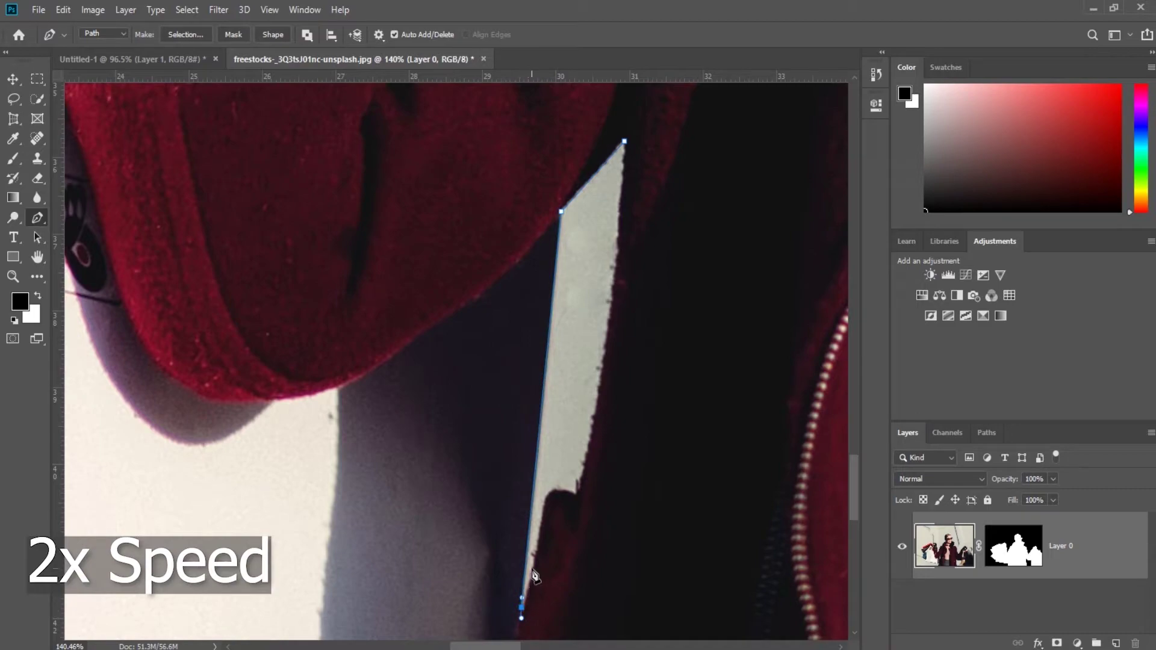
drag(548, 495, 553, 493)
drag(624, 143, 608, 91)
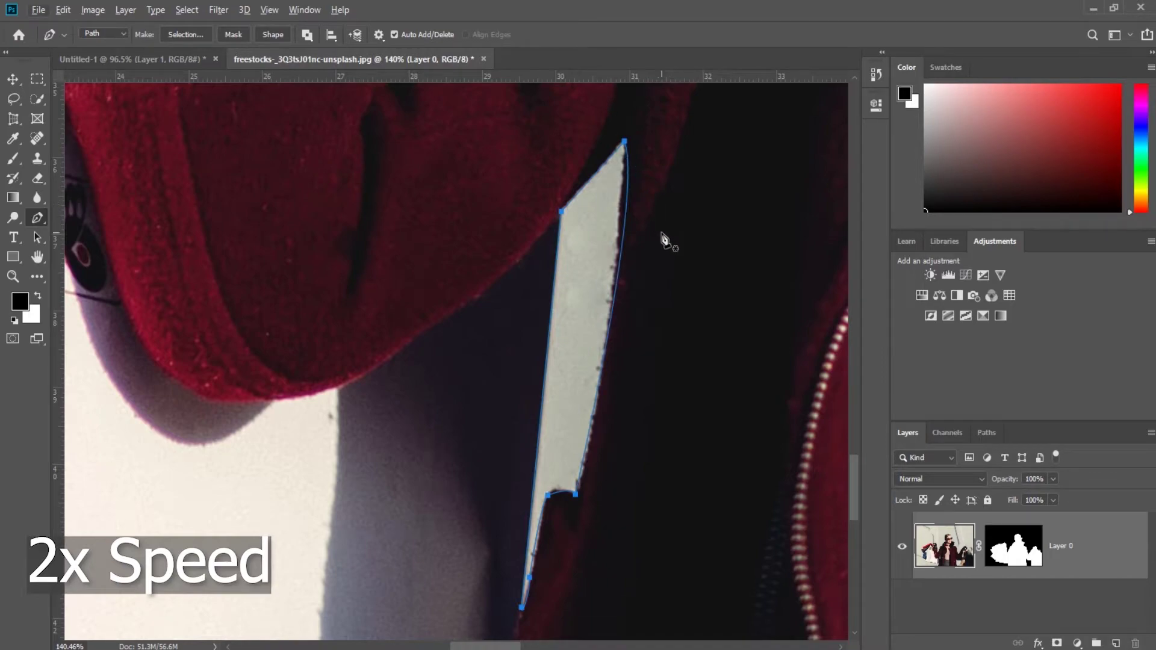
Step: Fit the Pen path to the coat's edge, convert it to a selection, and delete the wall gap beside the white bag
drag(621, 212, 620, 183)
drag(622, 243, 603, 404)
drag(575, 494, 580, 496)
click(625, 142)
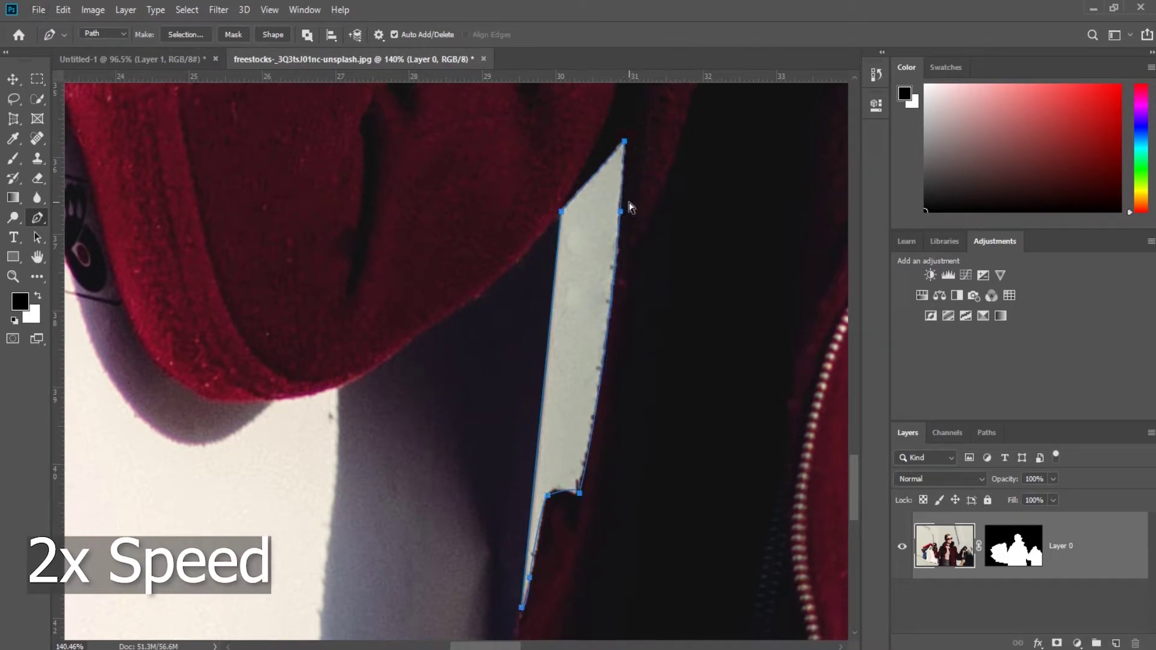
key(ctrl+Return)
key(Delete)
key(ctrl+d)
scroll(599, 281, down, 10)
scroll(595, 295, down, 2)
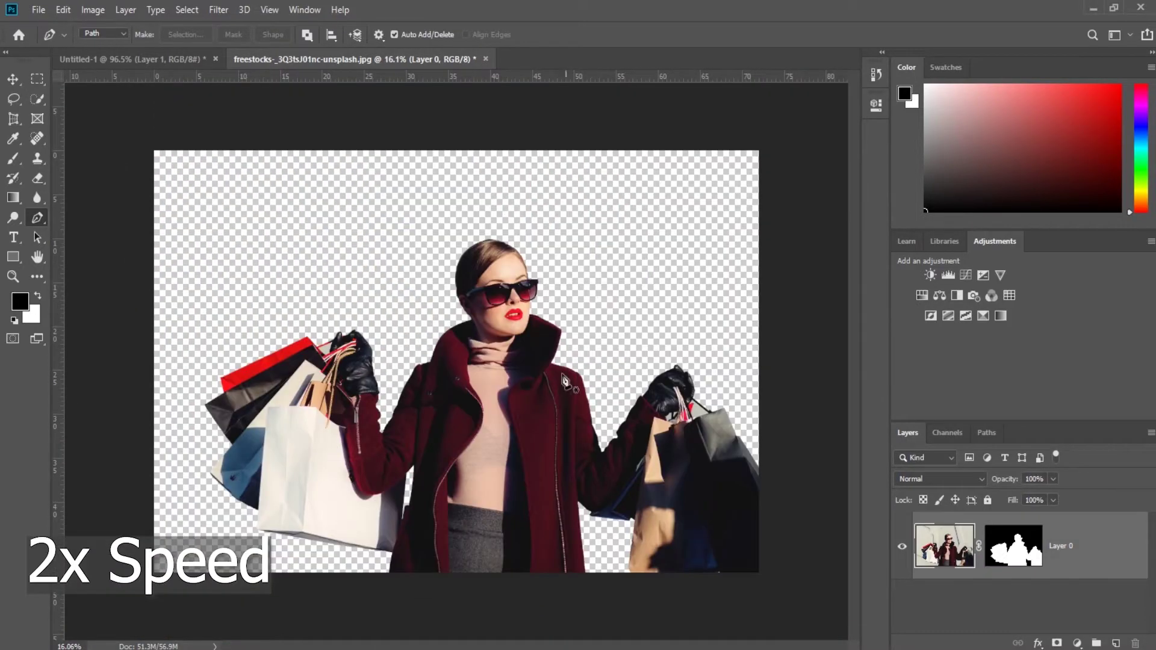
Step: Trace the wall gap between the black handle, the red tissue and the dark bag with the Pen tool, and delete it
scroll(726, 371, up, 10)
click(601, 220)
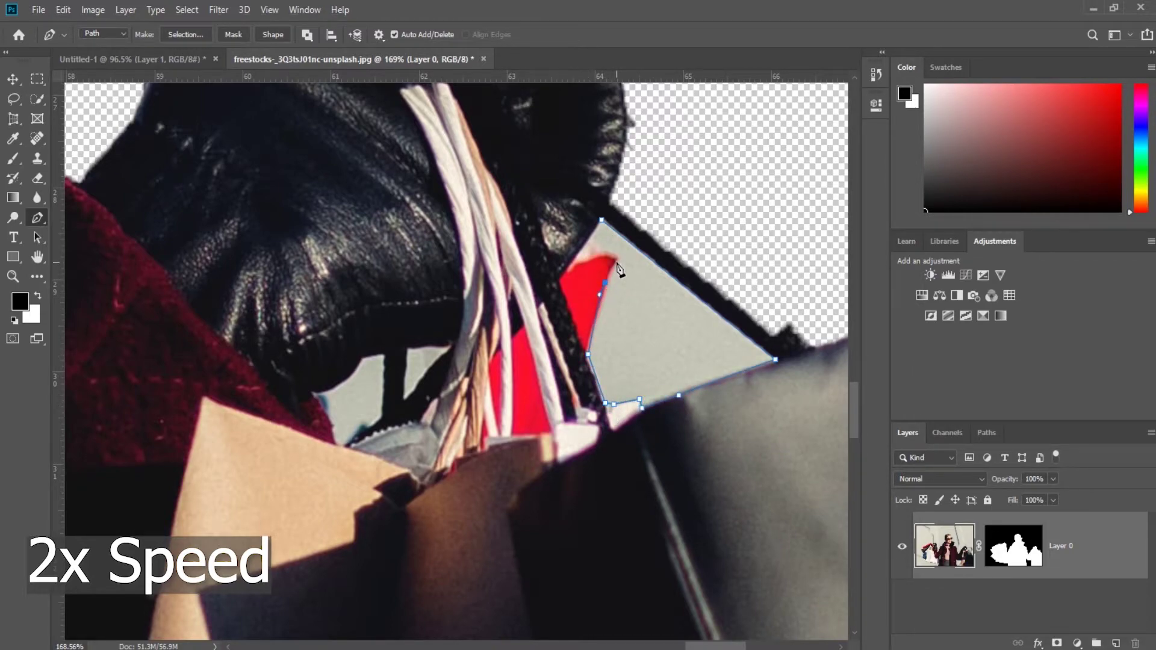
click(602, 221)
key(ctrl+Return)
key(Delete)
key(ctrl+d)
scroll(615, 286, down, 6)
Step: Trace the larger wall gap under the glove beside the brown bag's corner with the Pen tool, and delete it
scroll(451, 337, up, 9)
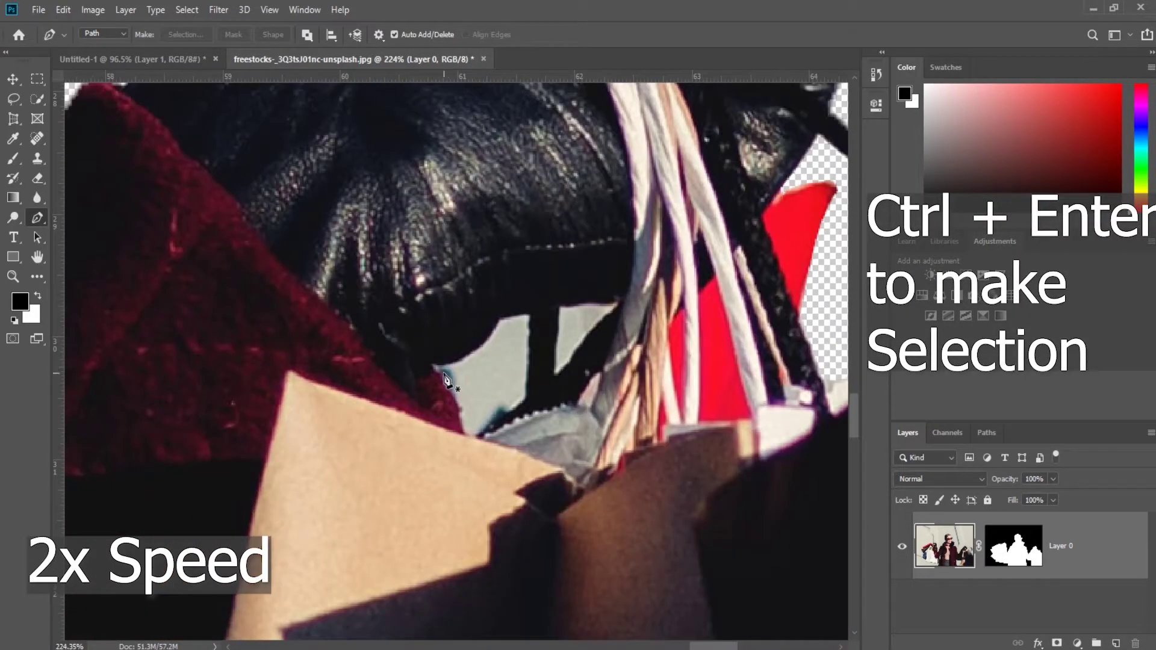
click(434, 368)
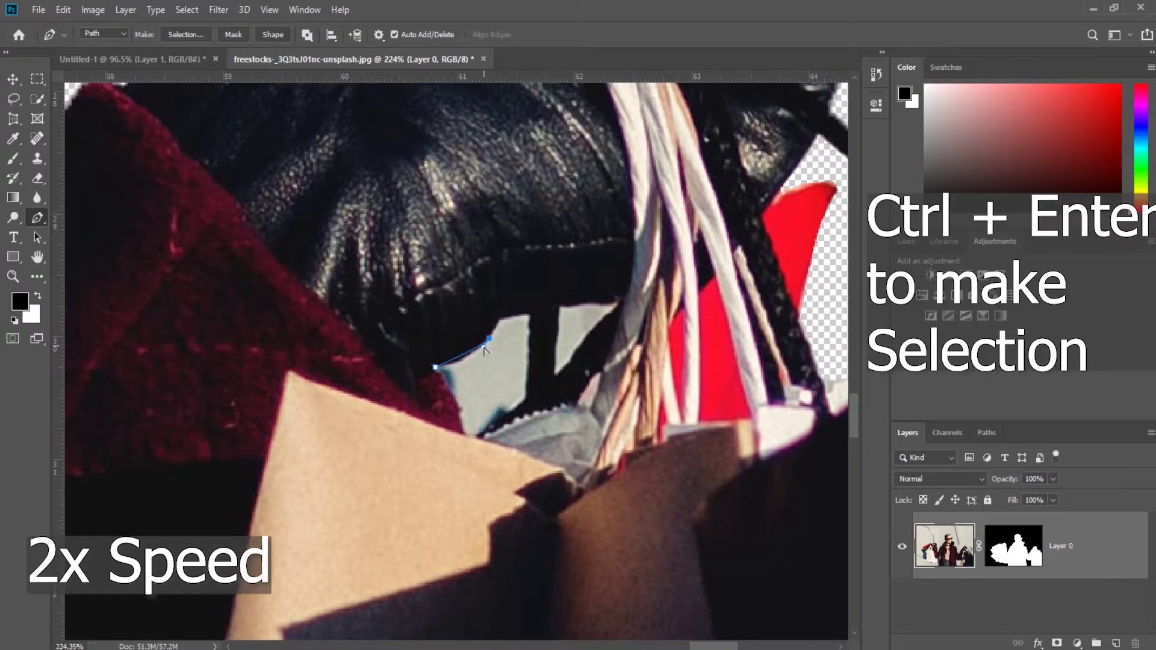
click(499, 321)
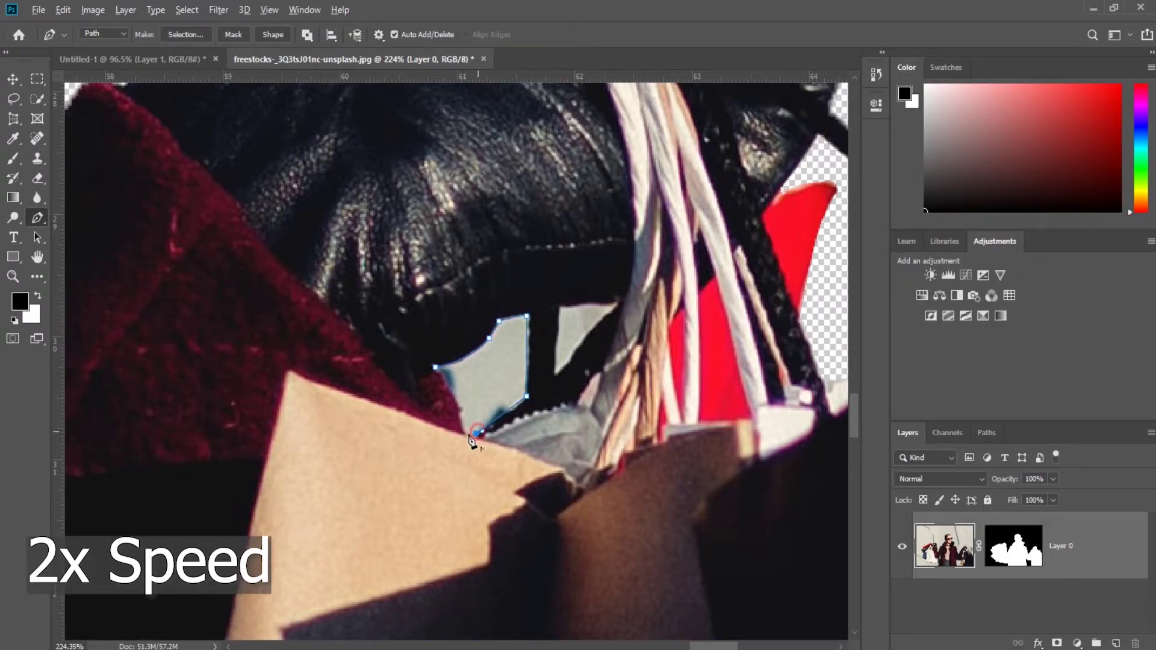
click(436, 368)
key(ctrl+Return)
key(Delete)
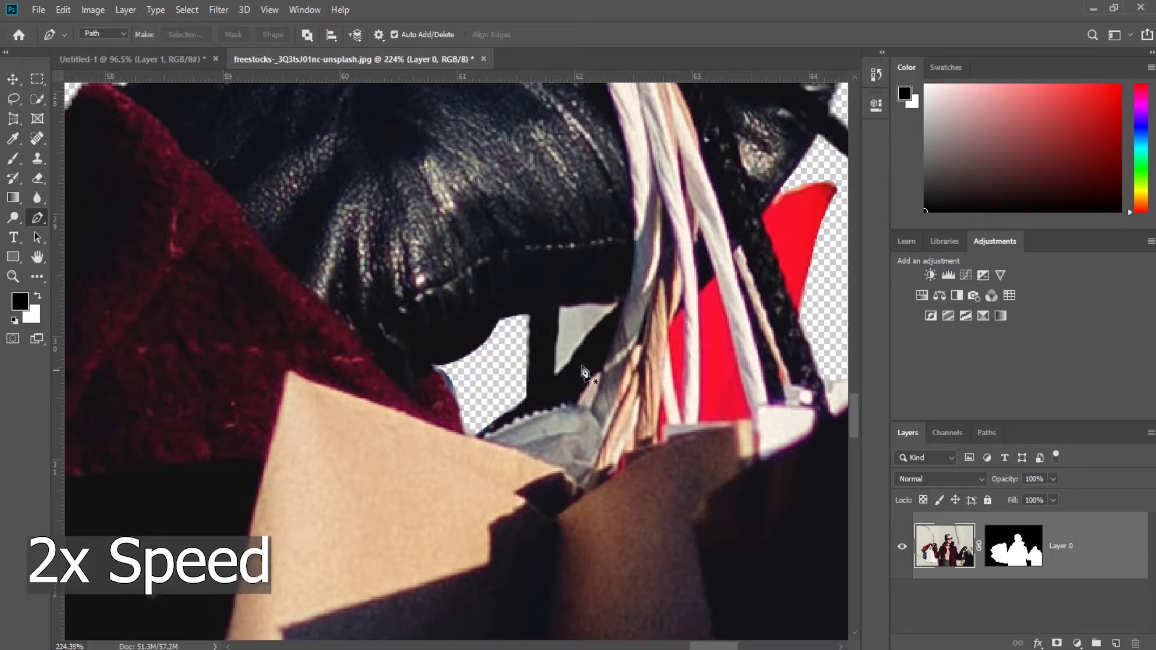
Step: Outline the small triangular wall gap between the glove and the white rope handles, delete it, and deselect
click(560, 310)
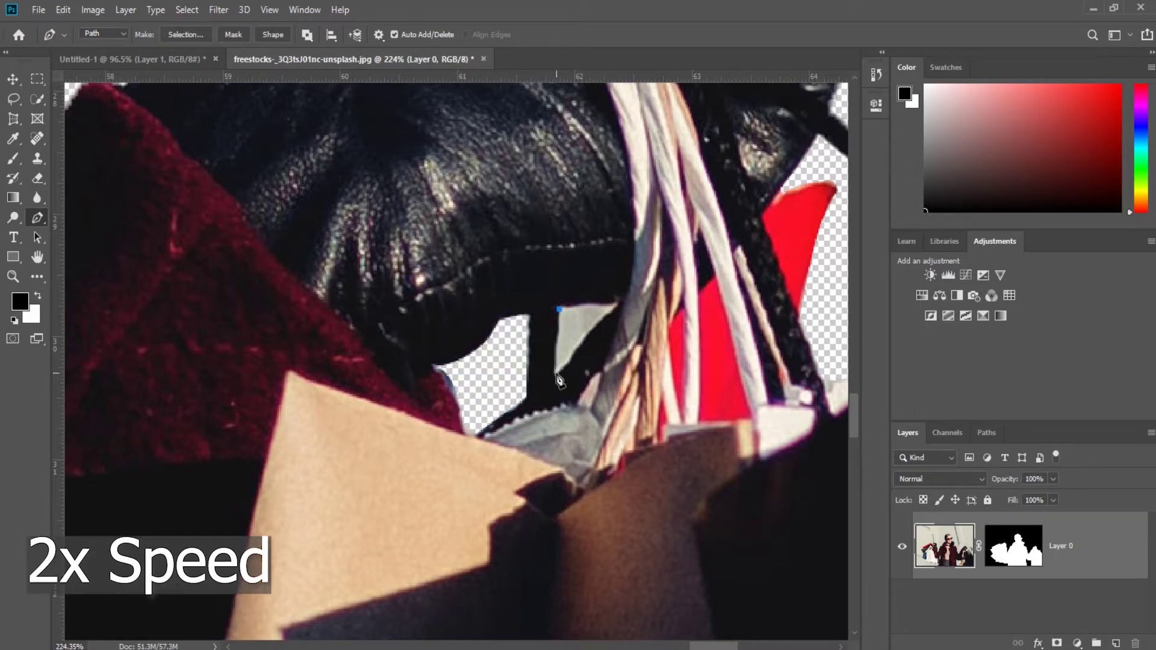
click(557, 310)
key(ctrl+Return)
key(Delete)
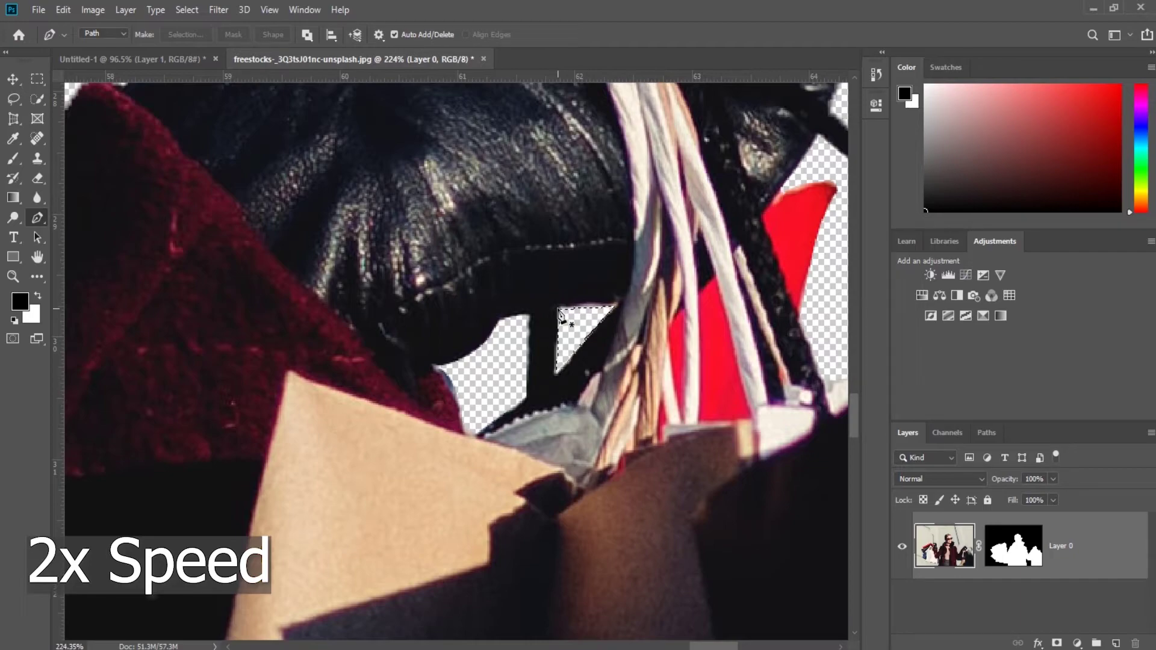
key(ctrl+d)
scroll(558, 309, down, 12)
Step: Trace a Pen path along the underside of the large white bag to trim its bottom edge
scroll(274, 582, up, 5)
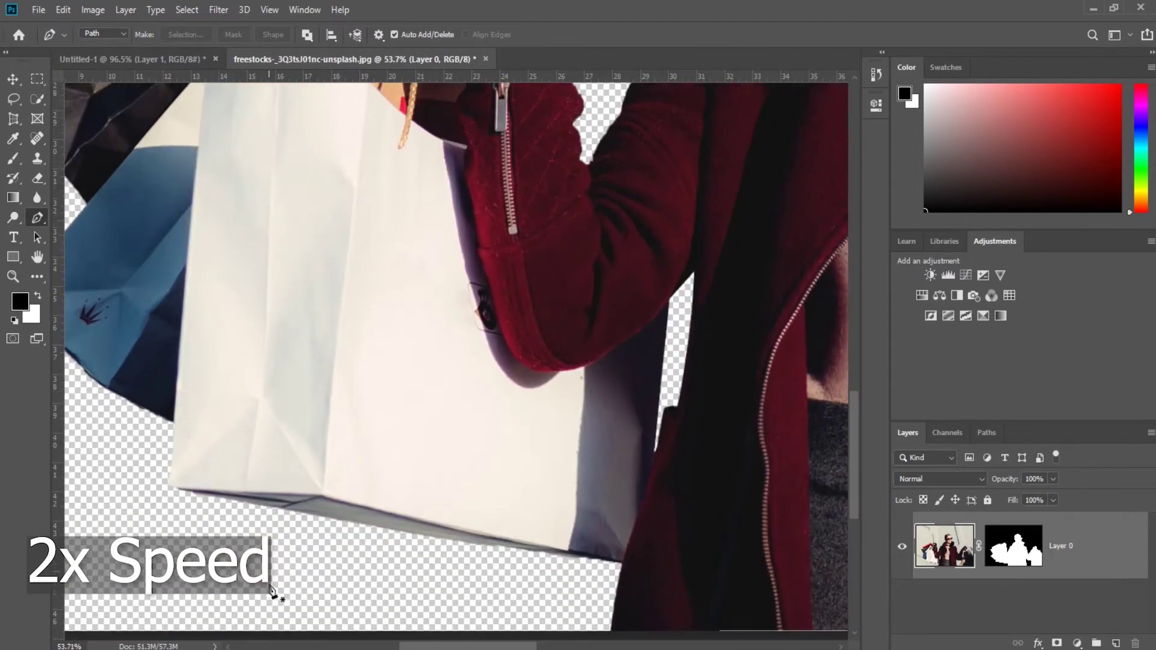
scroll(503, 578, down, 2)
scroll(689, 511, up, 3)
scroll(735, 515, down, 2)
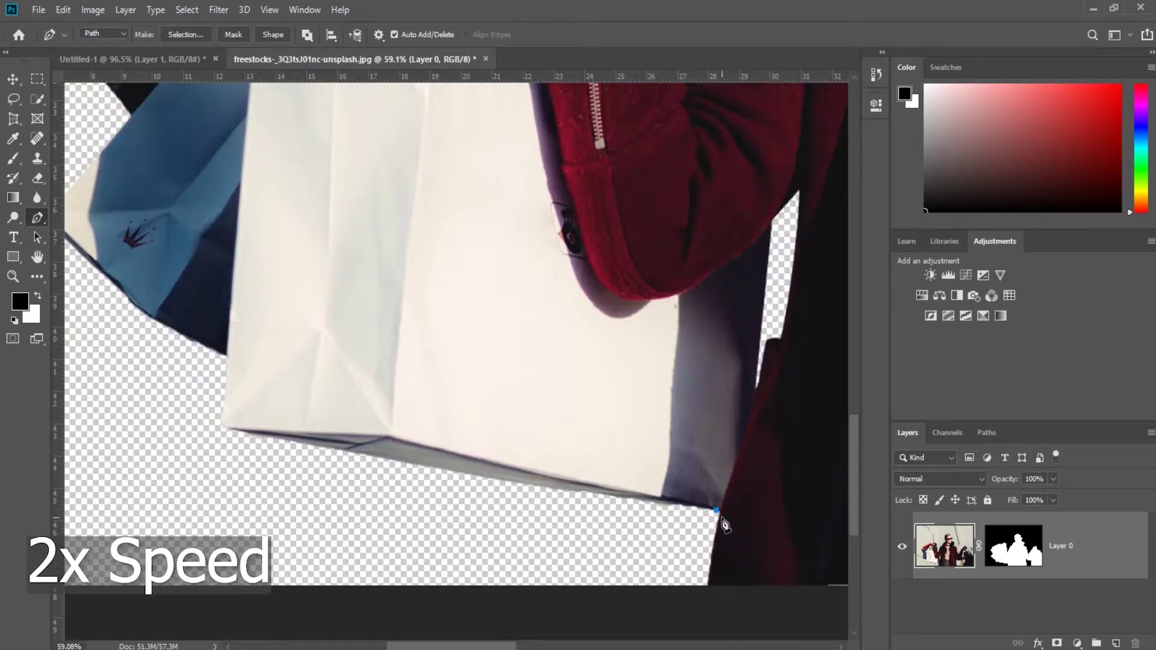
scroll(721, 522, up, 3)
click(707, 486)
scroll(714, 485, down, 2)
scroll(235, 467, up, 2)
drag(248, 423, 189, 380)
scroll(516, 599, down, 2)
scroll(305, 420, up, 3)
scroll(224, 463, down, 2)
drag(637, 498, 638, 529)
scroll(597, 530, down, 2)
Step: Trace the wall gap between the red handle, the red bag and the raised glove's thumb, delete it, and deselect
scroll(383, 247, up, 5)
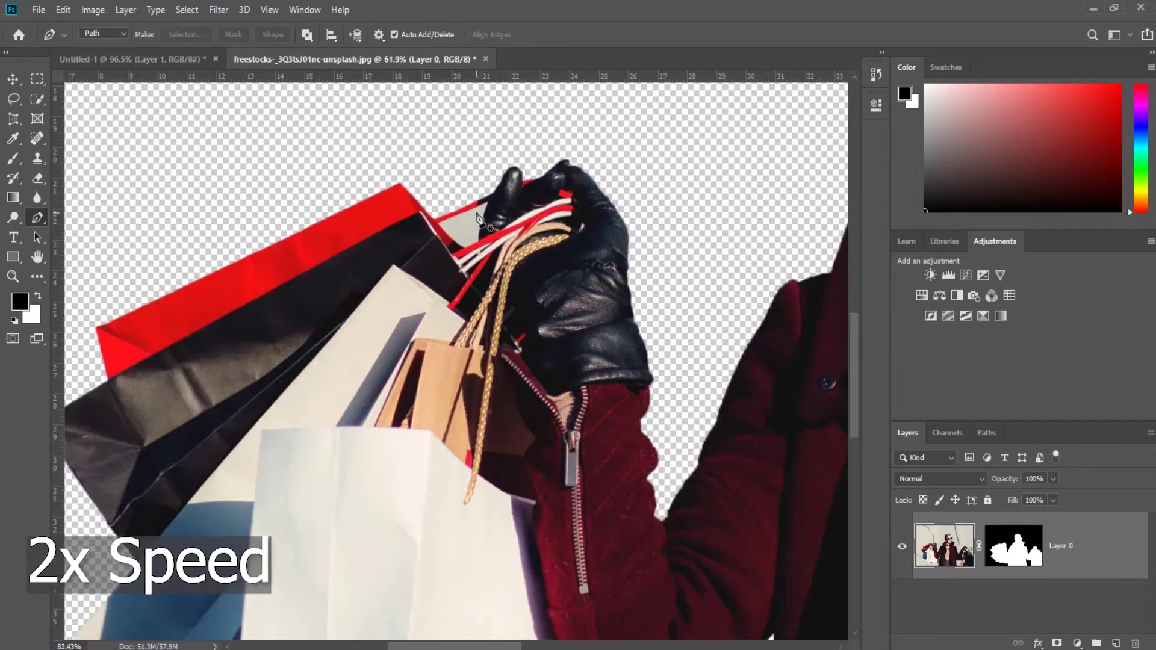
click(374, 246)
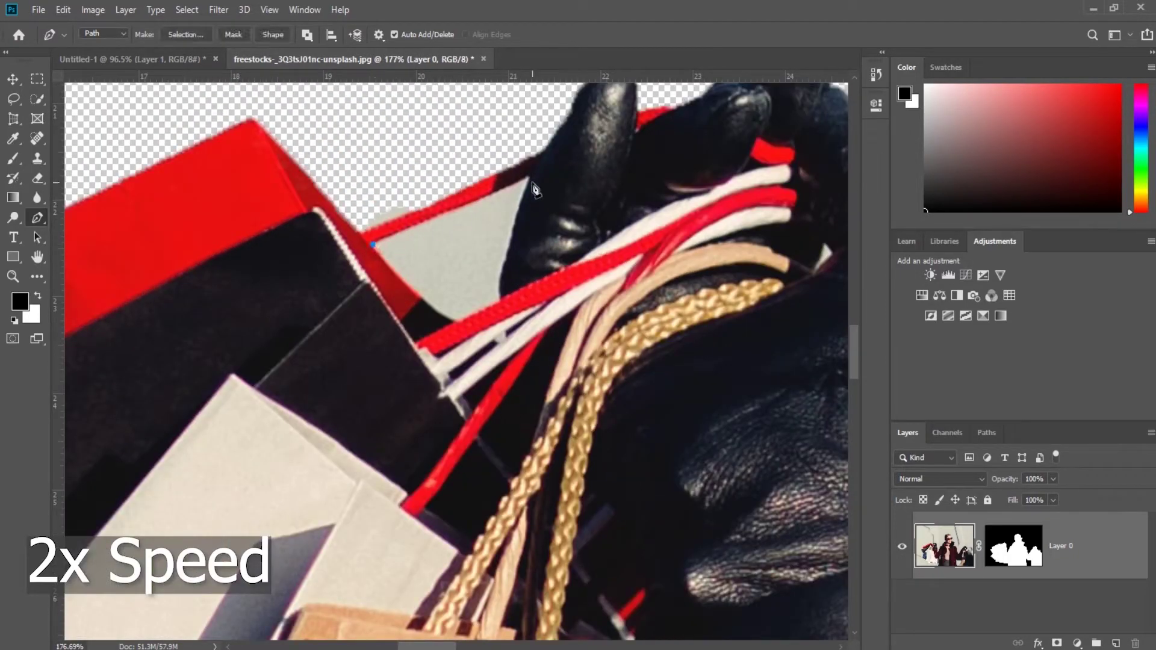
click(500, 296)
drag(459, 320, 505, 307)
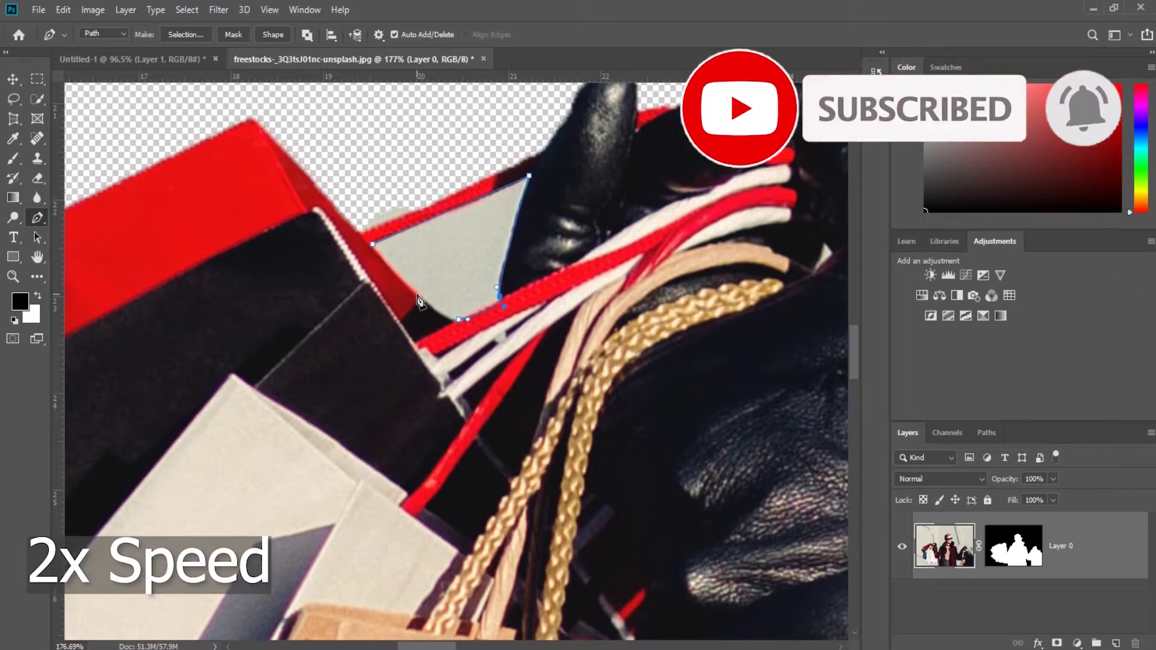
click(374, 246)
key(ctrl+Return)
key(Delete)
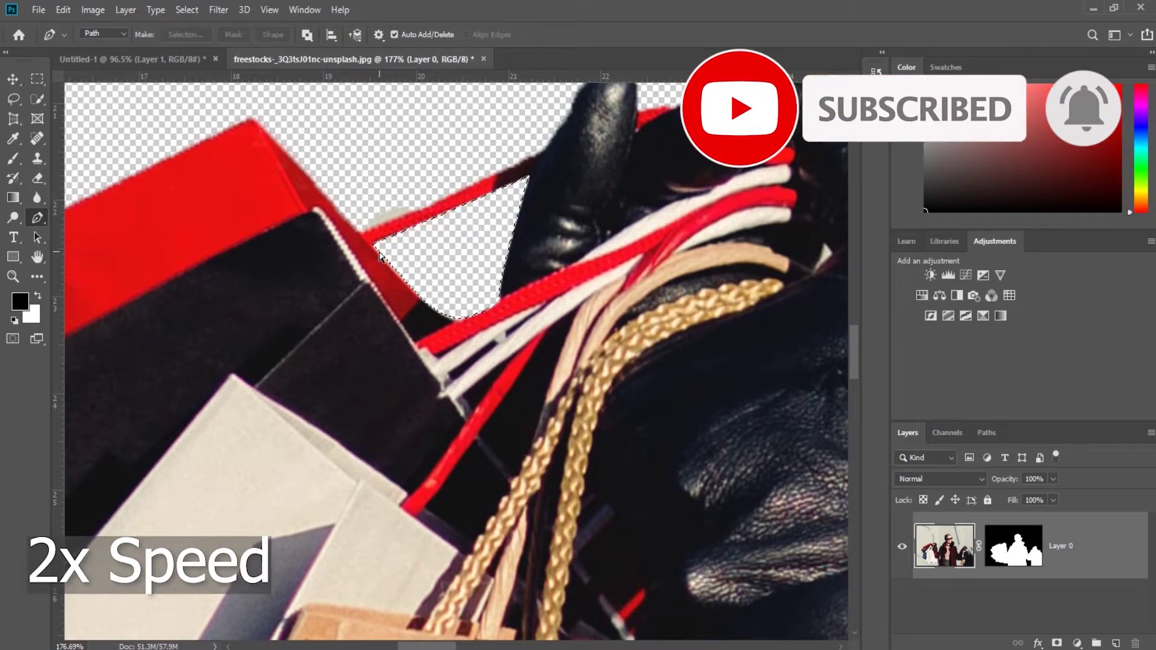
key(ctrl+d)
Step: Outline the leftover wall fragment above the red bag handle with the Pen tool, delete it, and deselect
click(536, 158)
click(364, 231)
click(355, 197)
drag(450, 144, 458, 142)
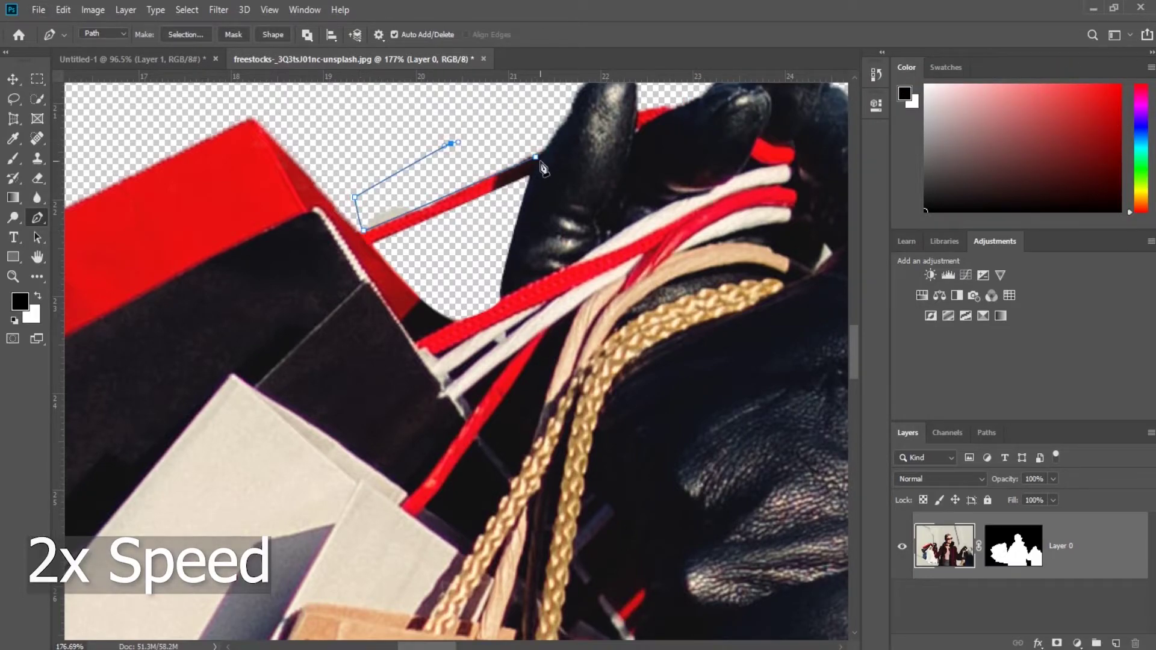
drag(535, 157, 517, 179)
key(ctrl+Return)
key(Delete)
key(ctrl+d)
key(ctrl+0)
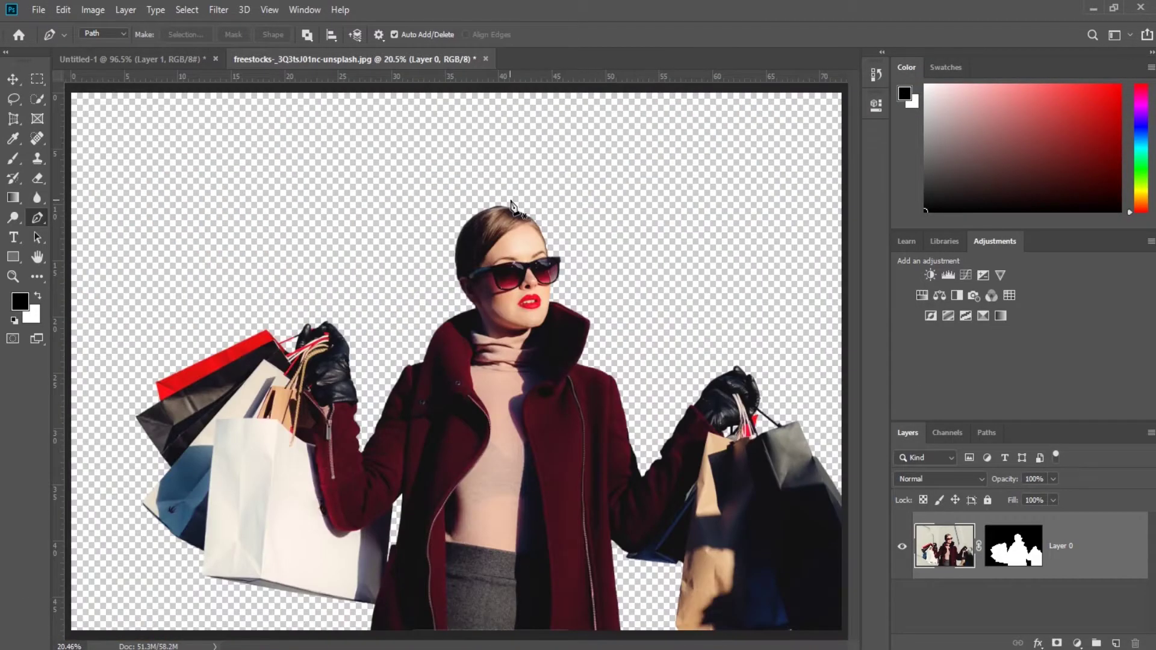
Step: Move the cut-out woman slightly up on the canvas and apply the layer mask permanently
scroll(524, 283, down, 1)
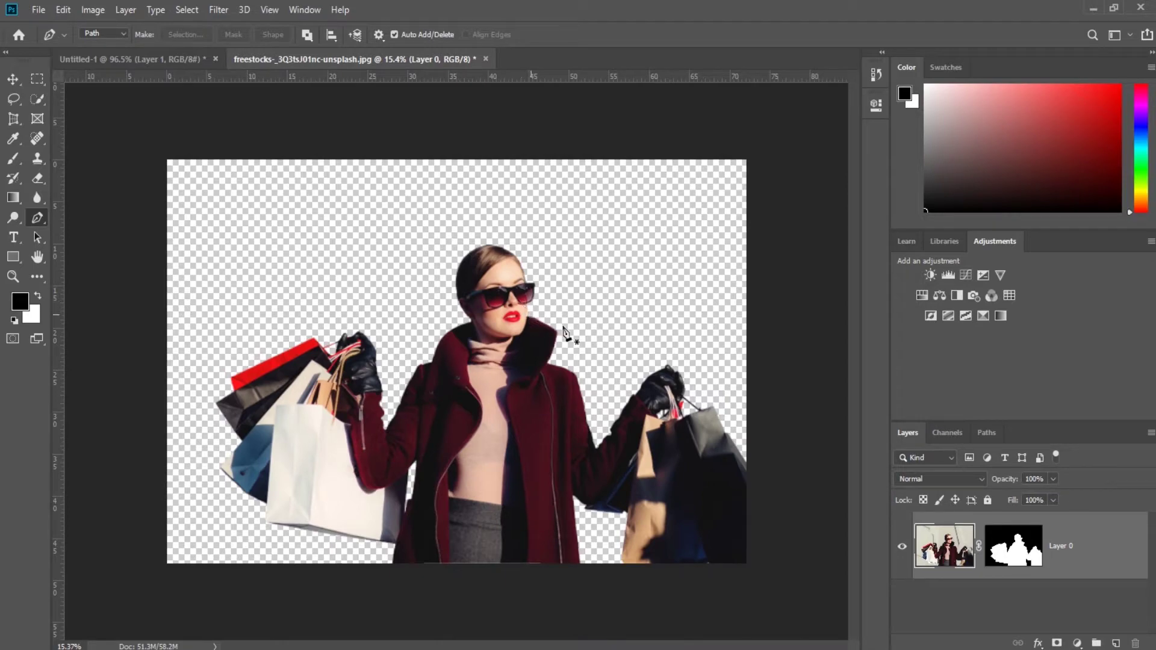
key(v)
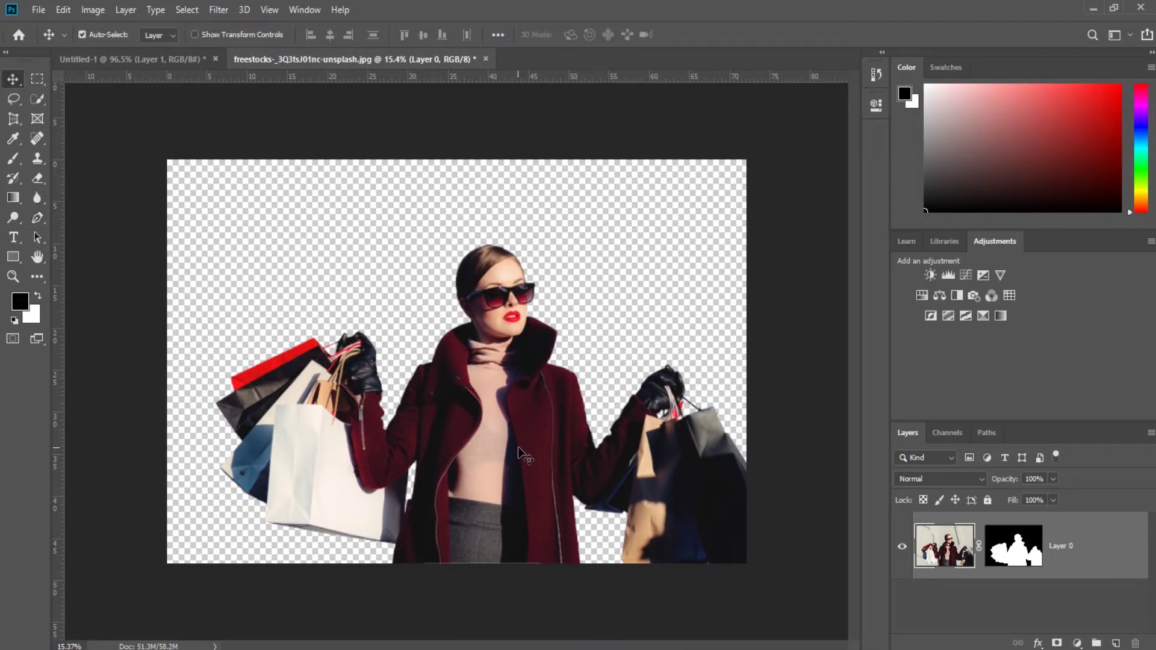
drag(519, 452, 533, 419)
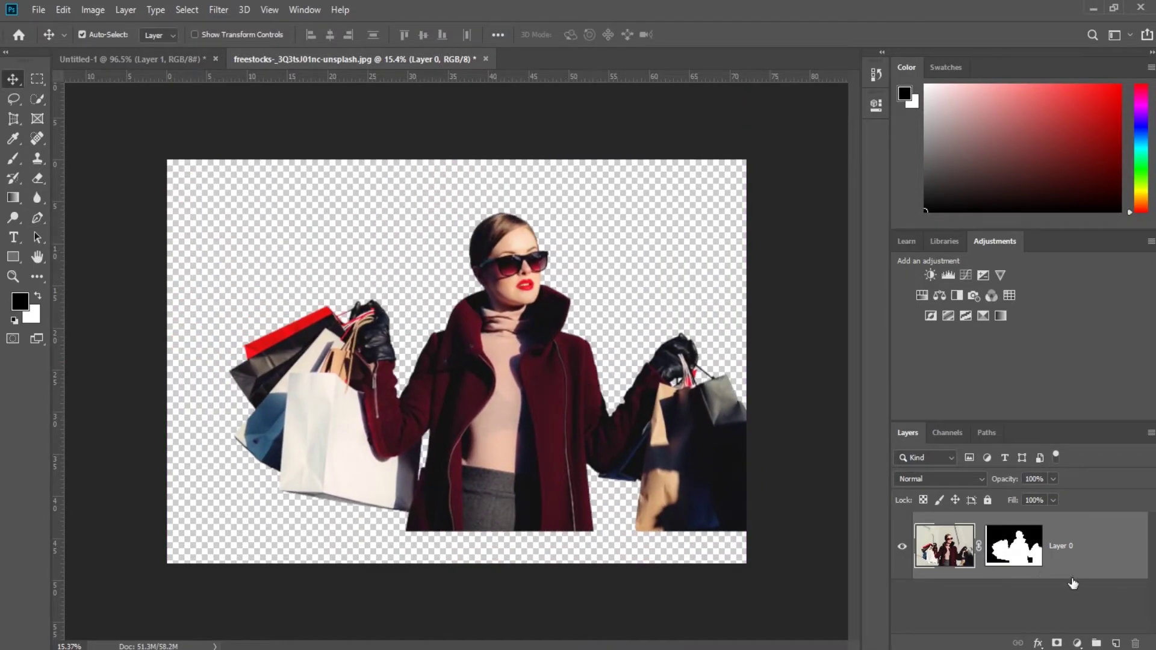
right_click(1009, 553)
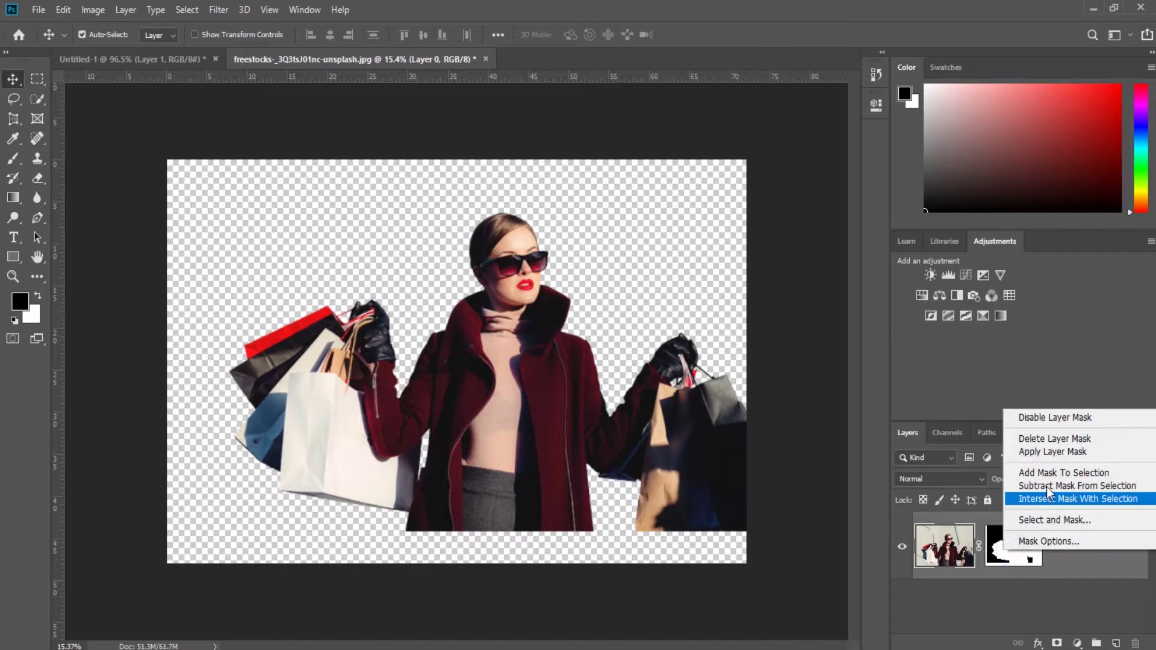
click(1036, 452)
Step: Transfer the cut-out woman into the Untitled-1 banner document as a new layer
drag(532, 430, 513, 401)
key(ctrl+minus)
key(ctrl+minus)
key(ctrl+minus)
key(ctrl+minus)
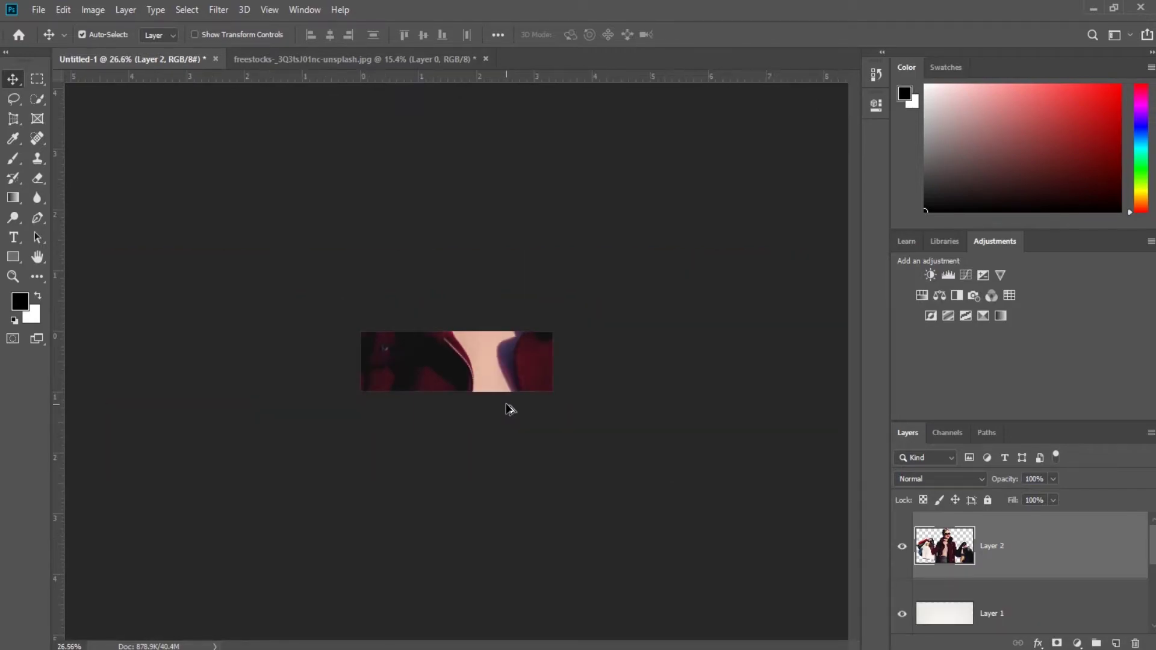
Step: Scale the woman layer down proportionally to about 13.75% with Free Transform
key(ctrl+t)
key(ctrl+0)
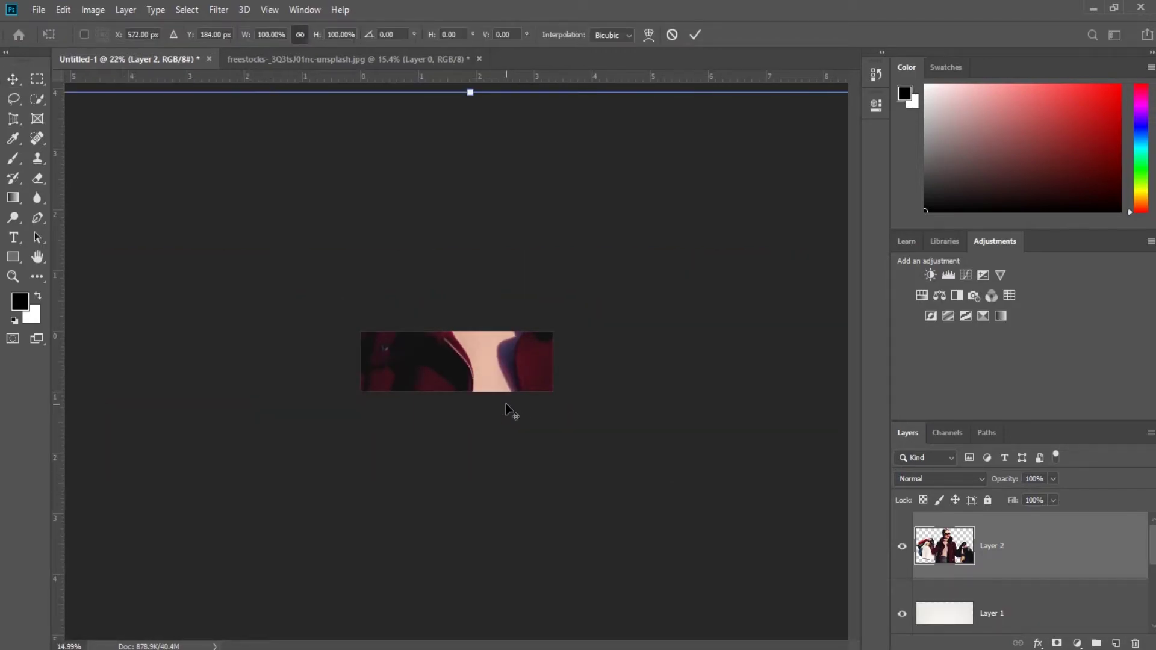
drag(590, 280, 470, 358)
drag(326, 448, 433, 379)
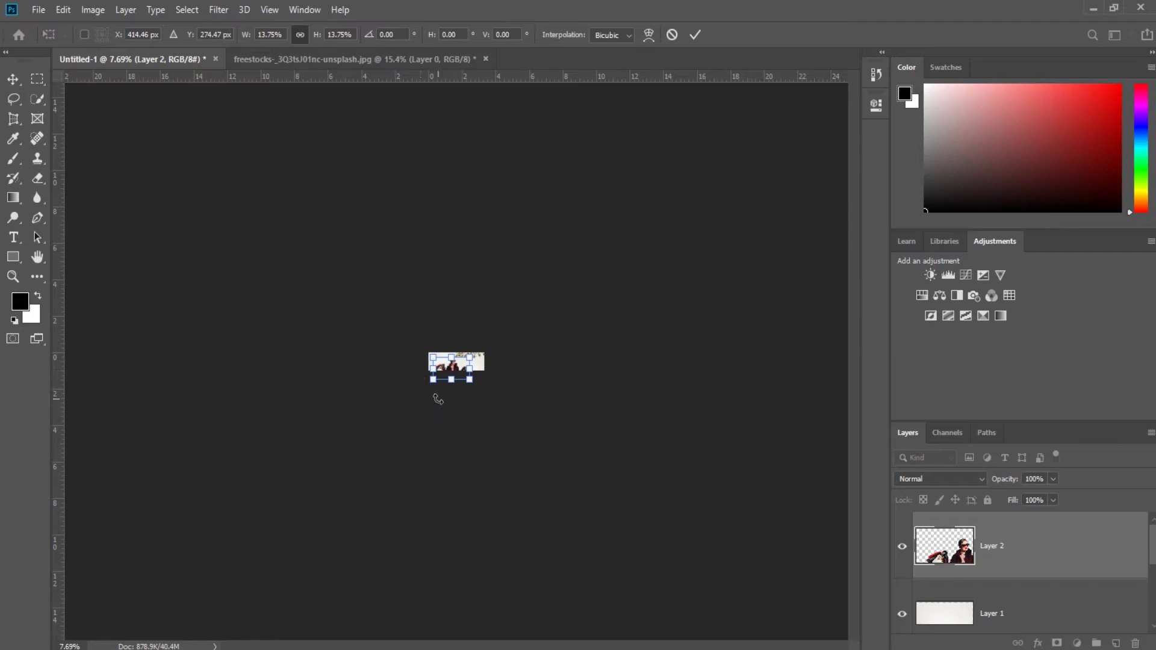
key(Return)
key(ctrl+0)
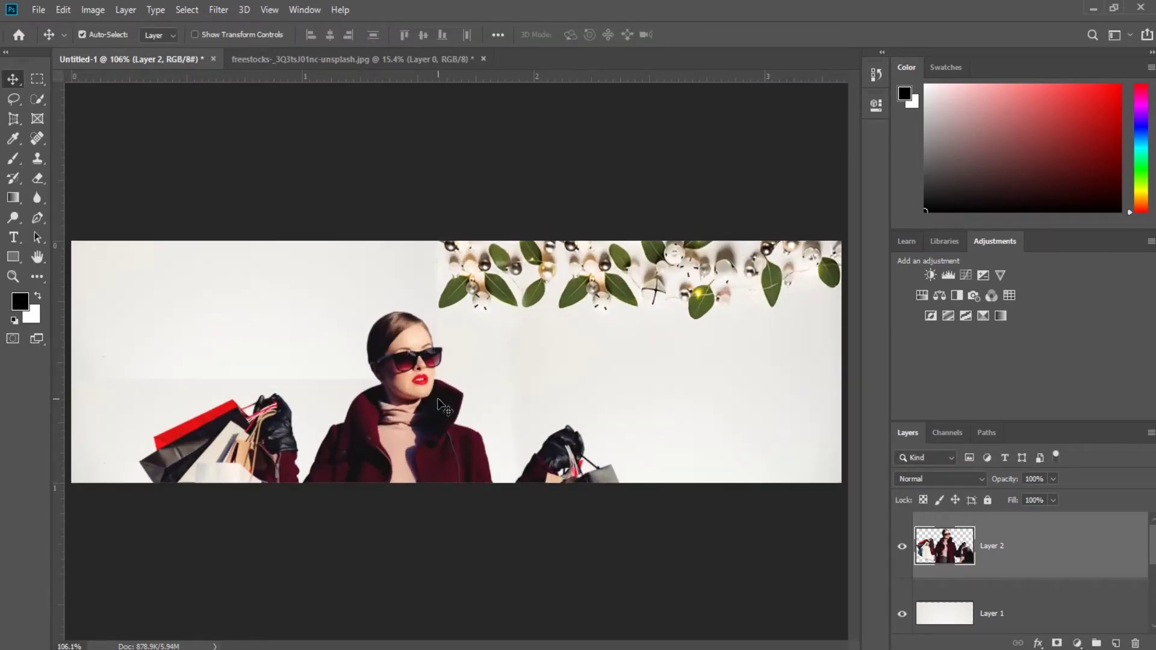
Step: Scale the woman layer to about 81.4% and align it with the banner's top and right edges
scroll(432, 400, down, 1)
drag(429, 402, 573, 341)
key(ctrl+t)
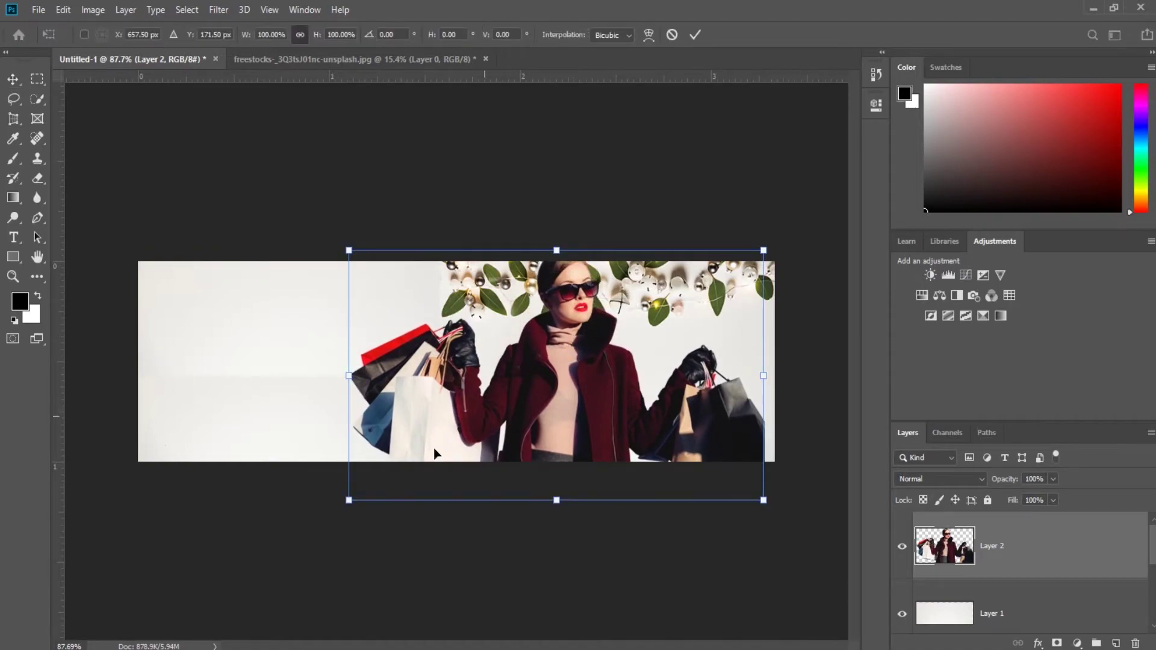
drag(346, 502, 413, 439)
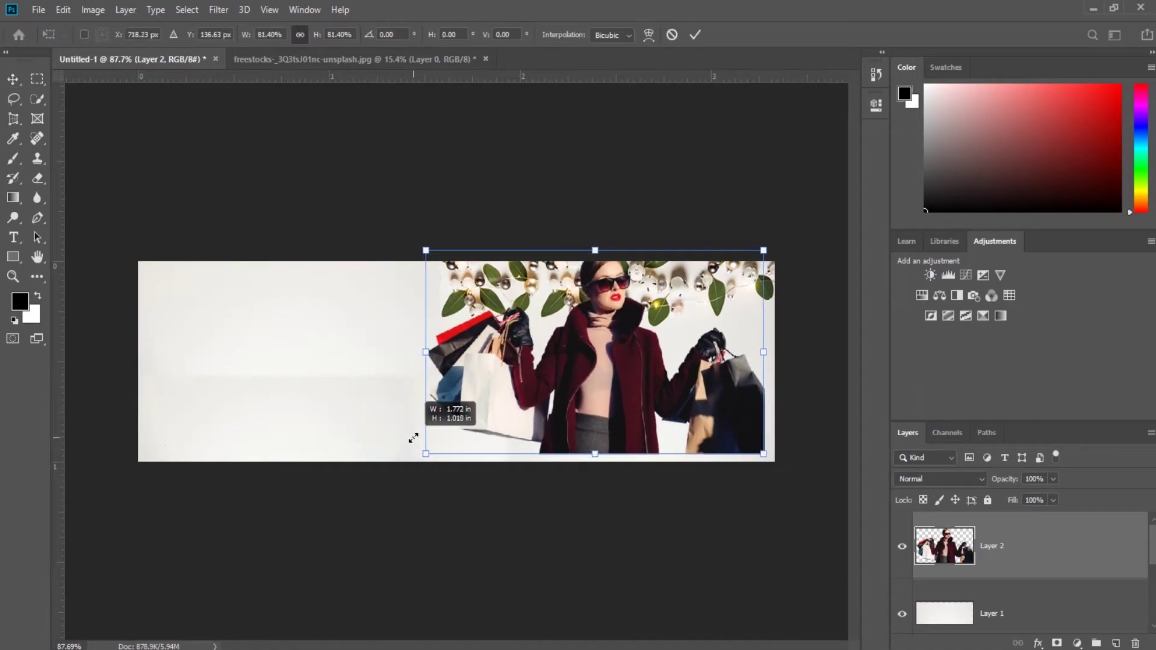
drag(544, 402, 556, 412)
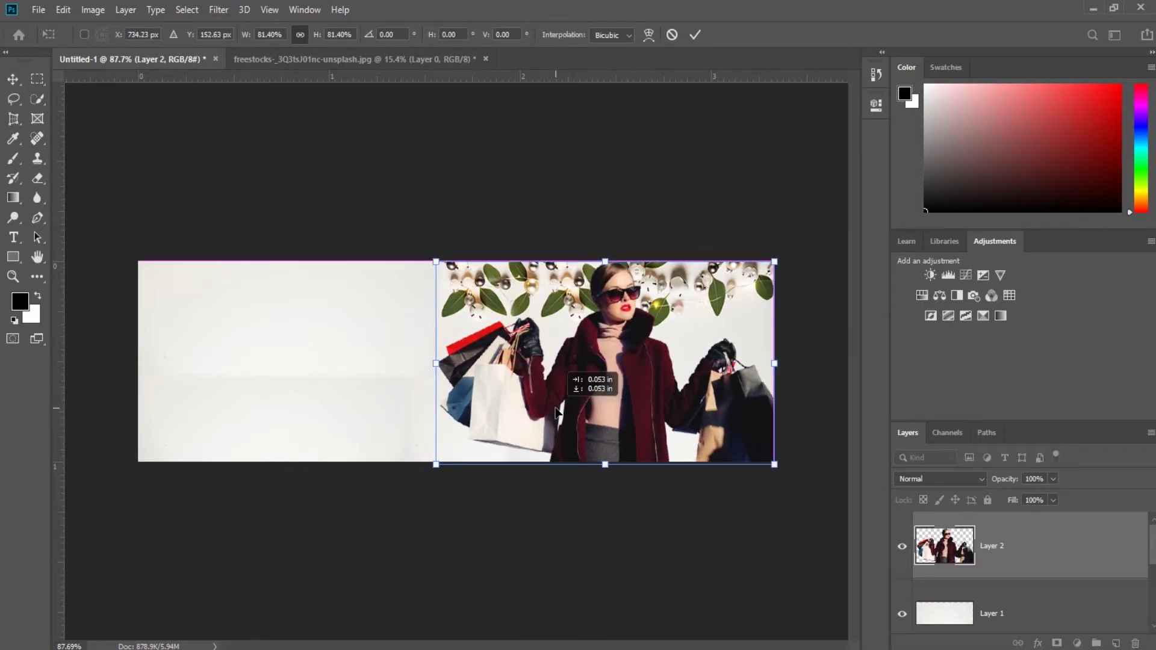
drag(556, 413, 556, 414)
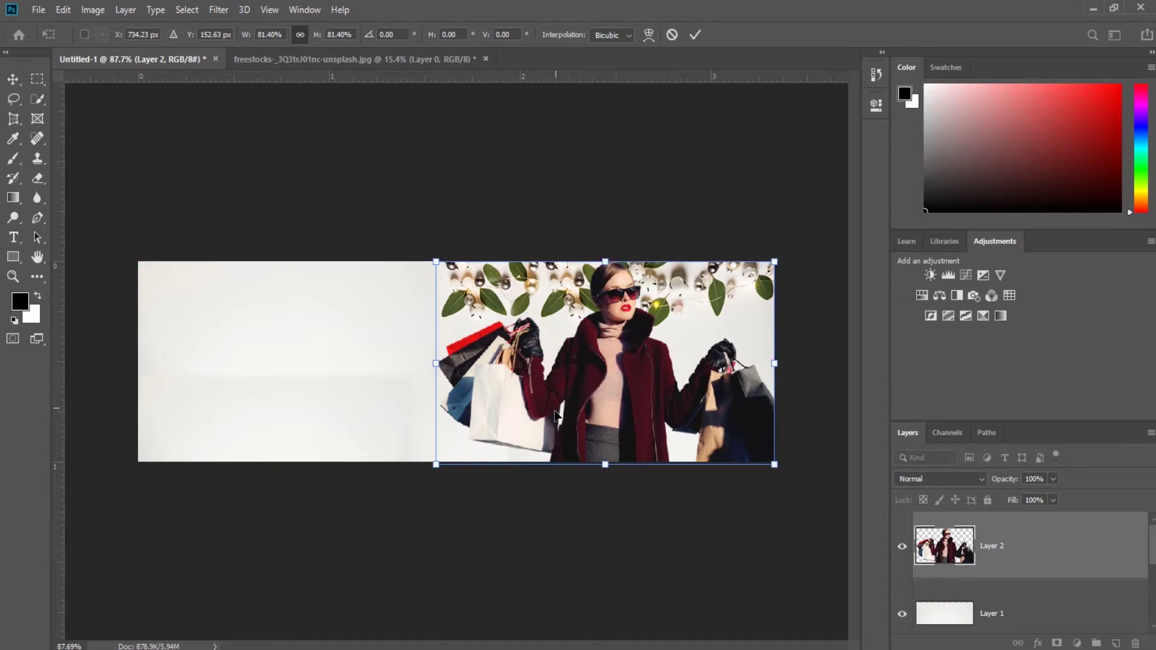
key(Return)
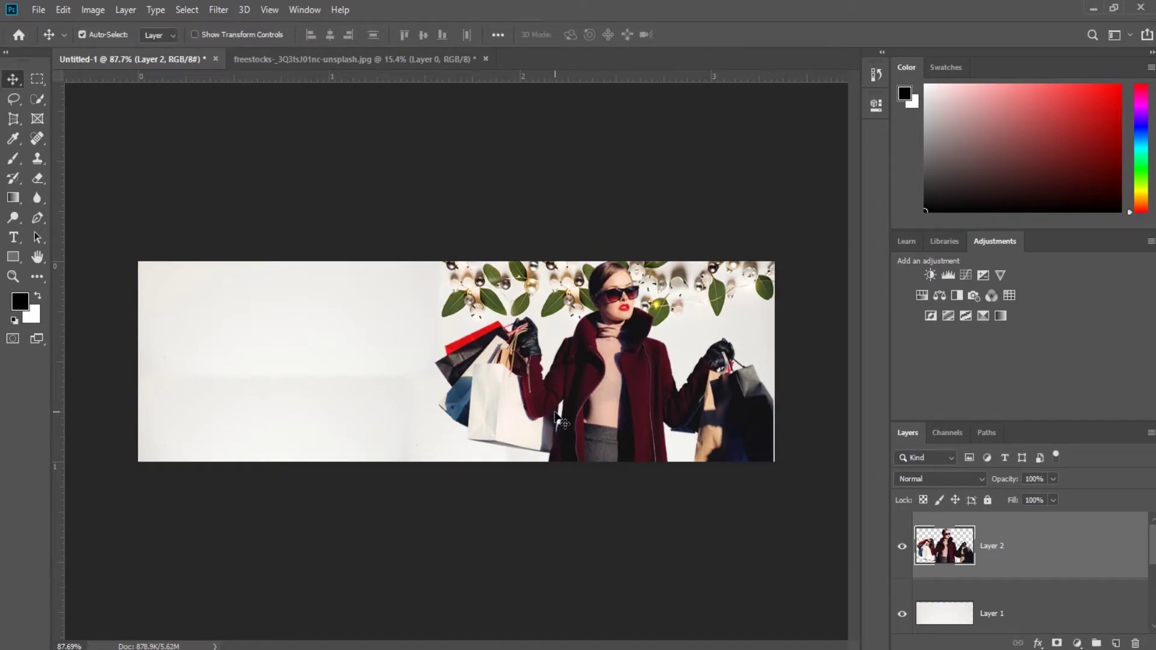
key(Right)
key(Right)
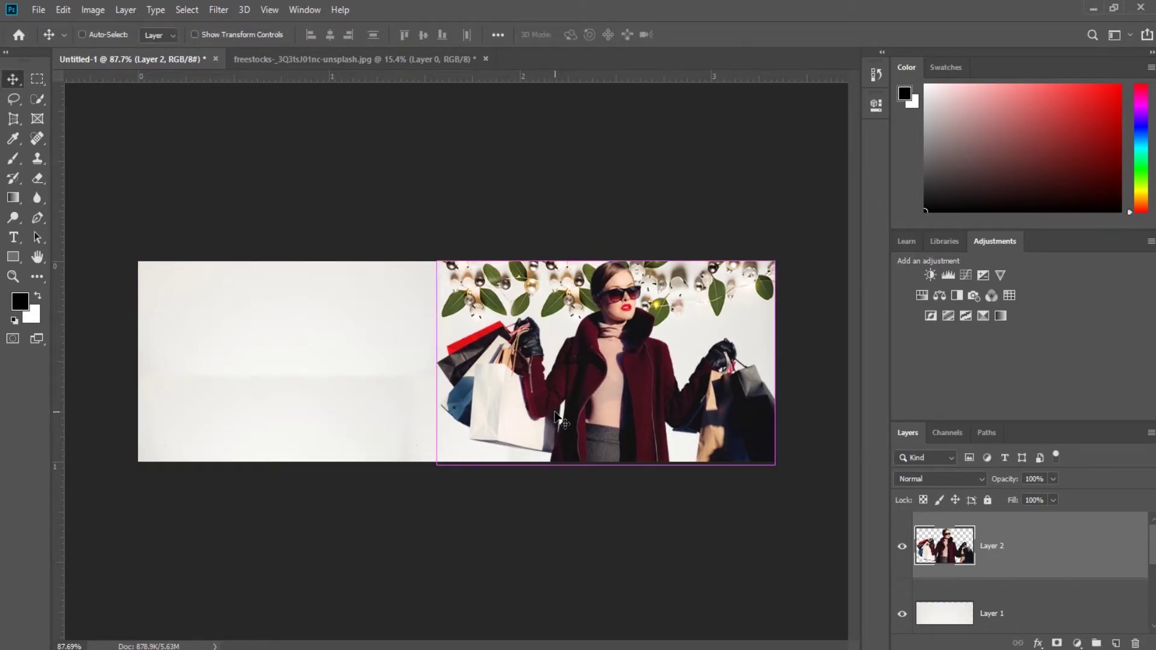
Step: Add a layer mask to Layer 1, the plain background patch on the banner's left side
scroll(555, 413, up, 1)
scroll(551, 414, down, 1)
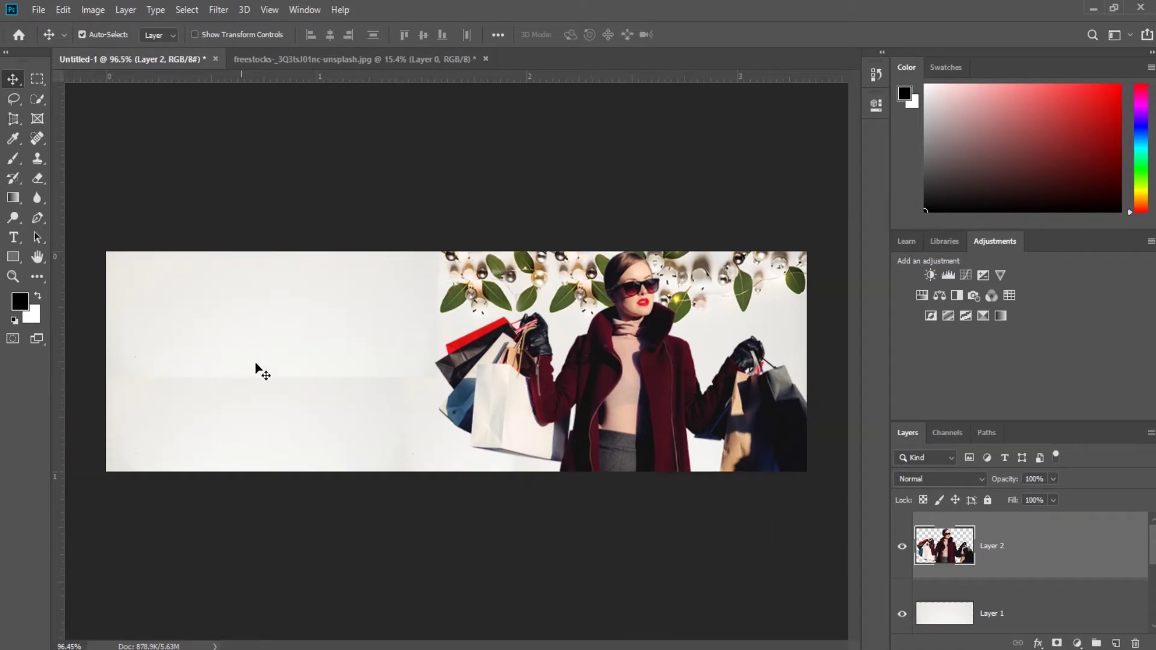
click(281, 356)
scroll(251, 379, up, 3)
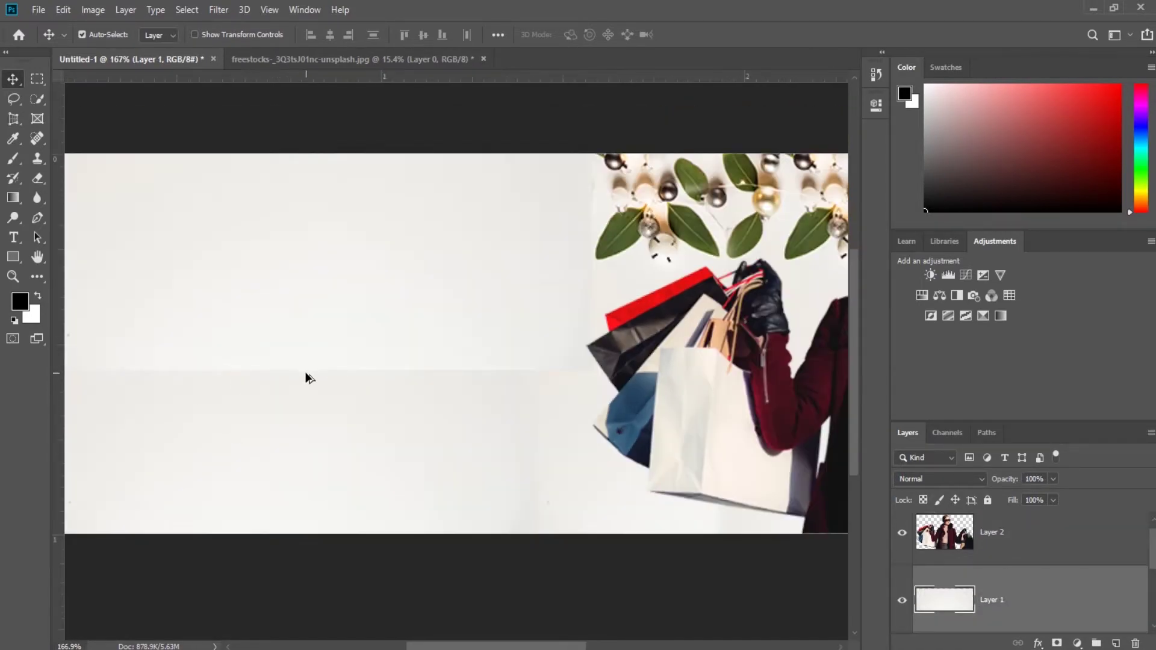
scroll(998, 596, up, 1)
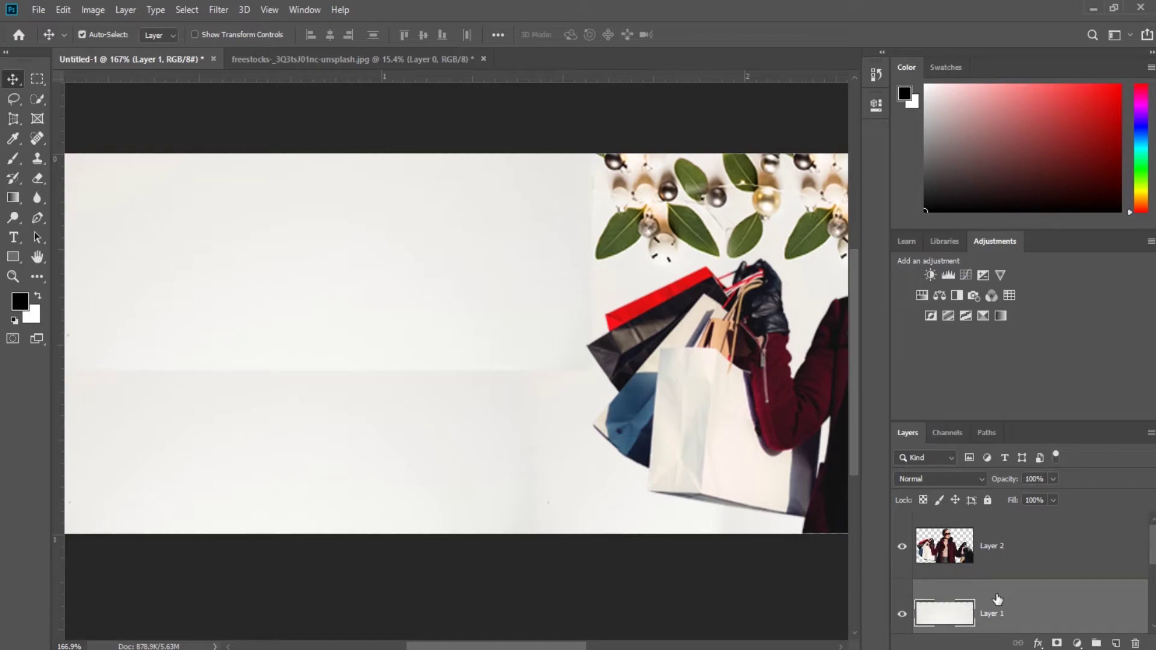
drag(491, 648, 461, 648)
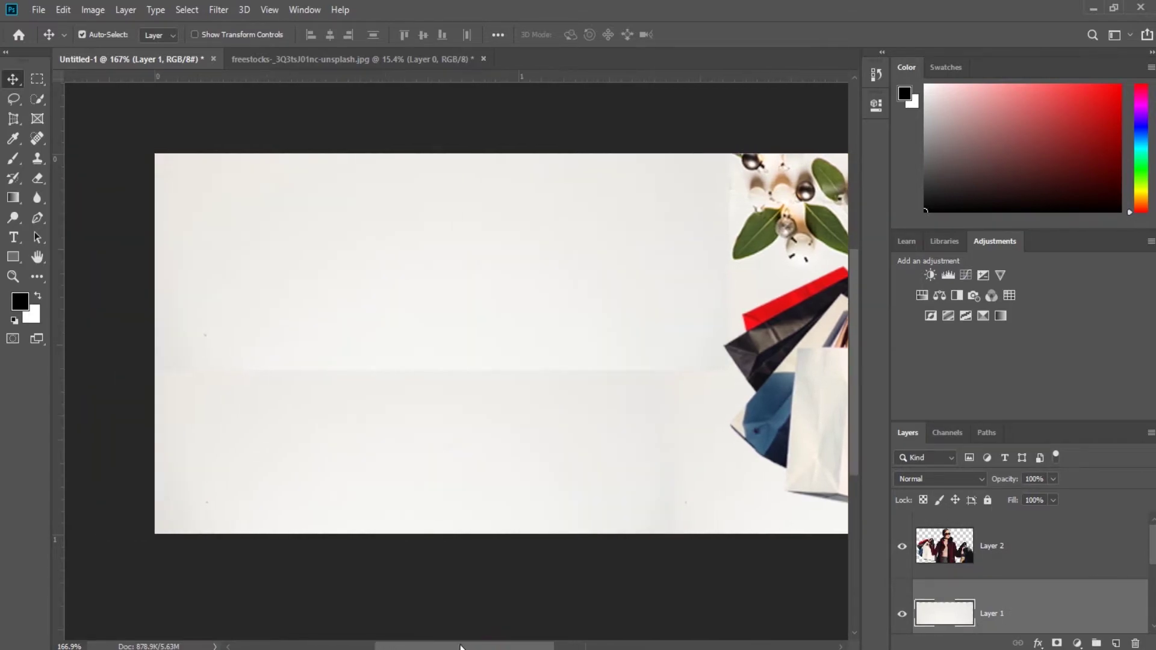
scroll(1060, 606, down, 2)
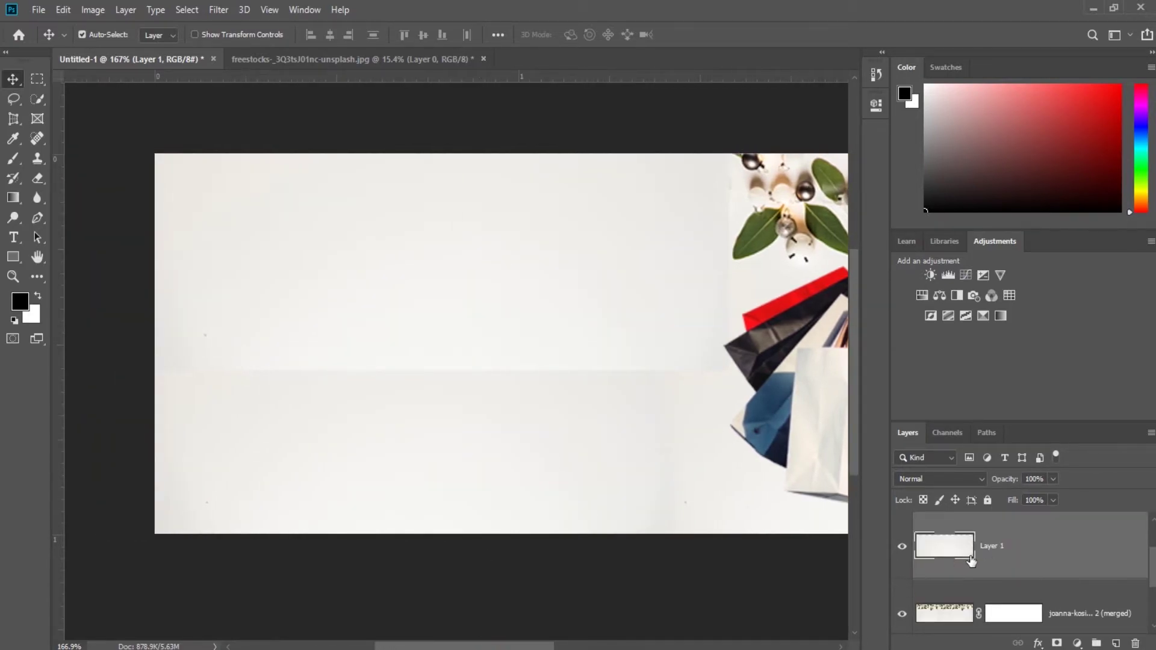
click(1057, 644)
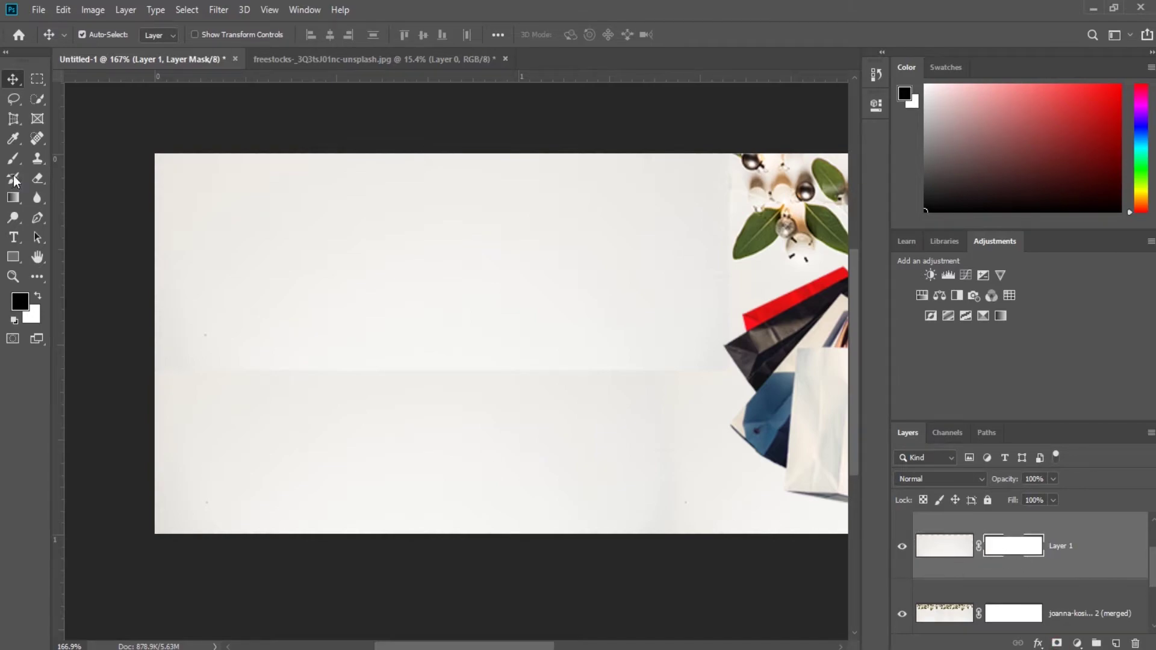
Step: Paint black on the Layer 1 mask with a soft 45 px brush along the horizontal seam to blend the background
key(b)
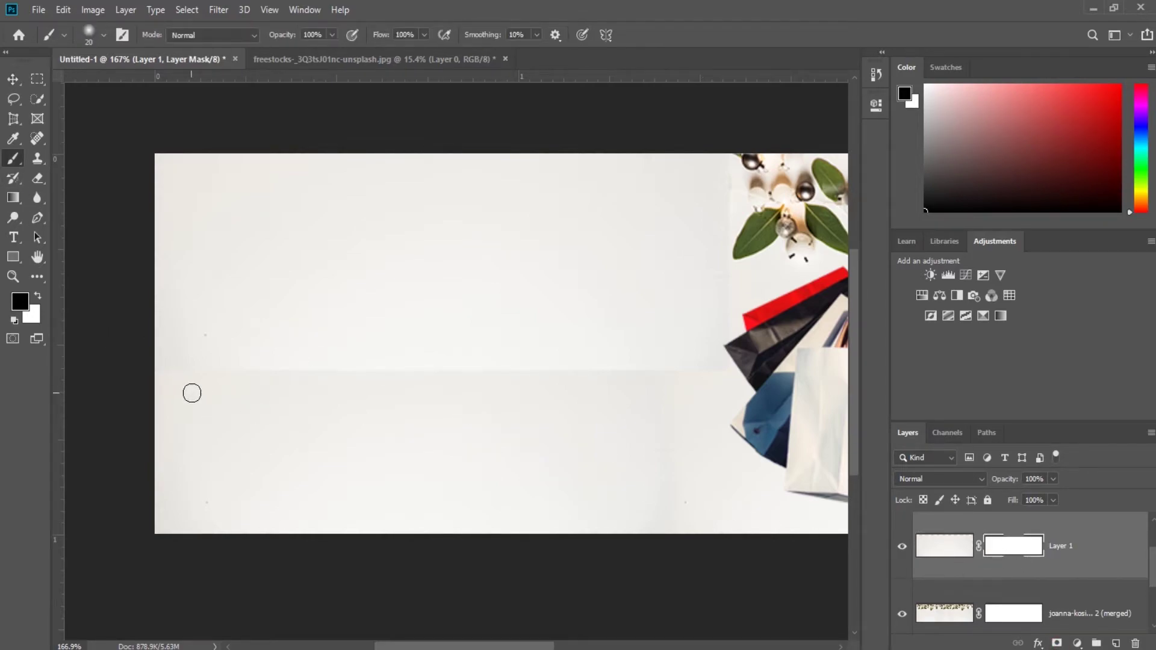
scroll(186, 385, up, 3)
key(bracketright)
key(bracketright)
drag(180, 382, 757, 374)
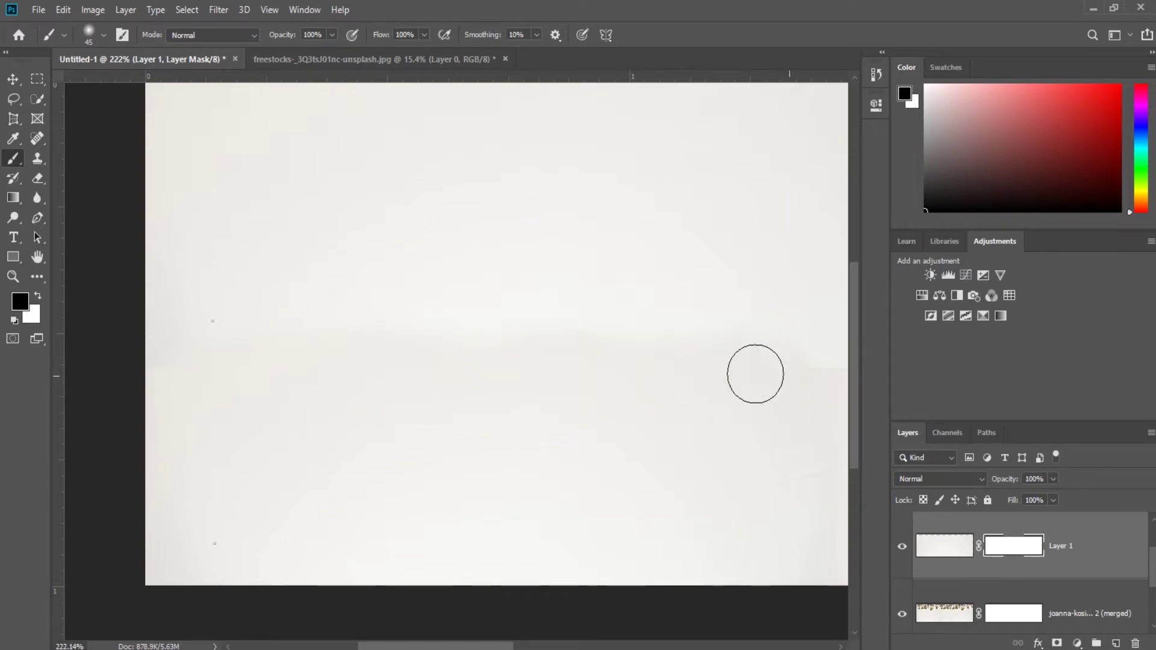
scroll(674, 378, down, 5)
scroll(792, 385, up, 5)
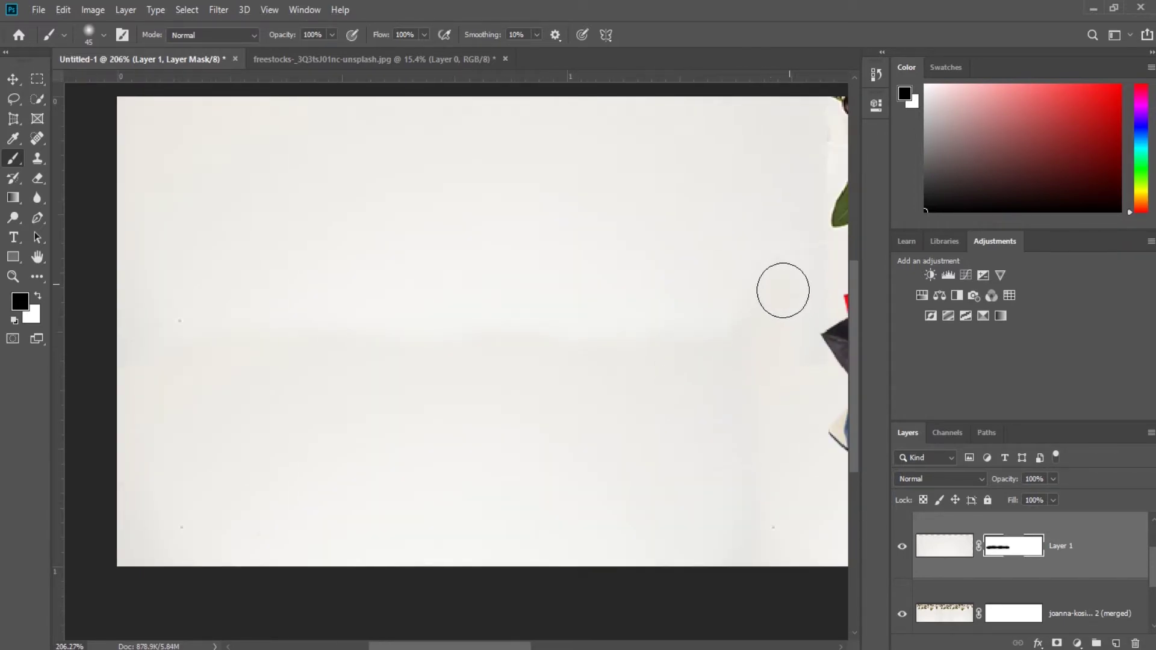
scroll(782, 290, up, 4)
scroll(669, 307, down, 5)
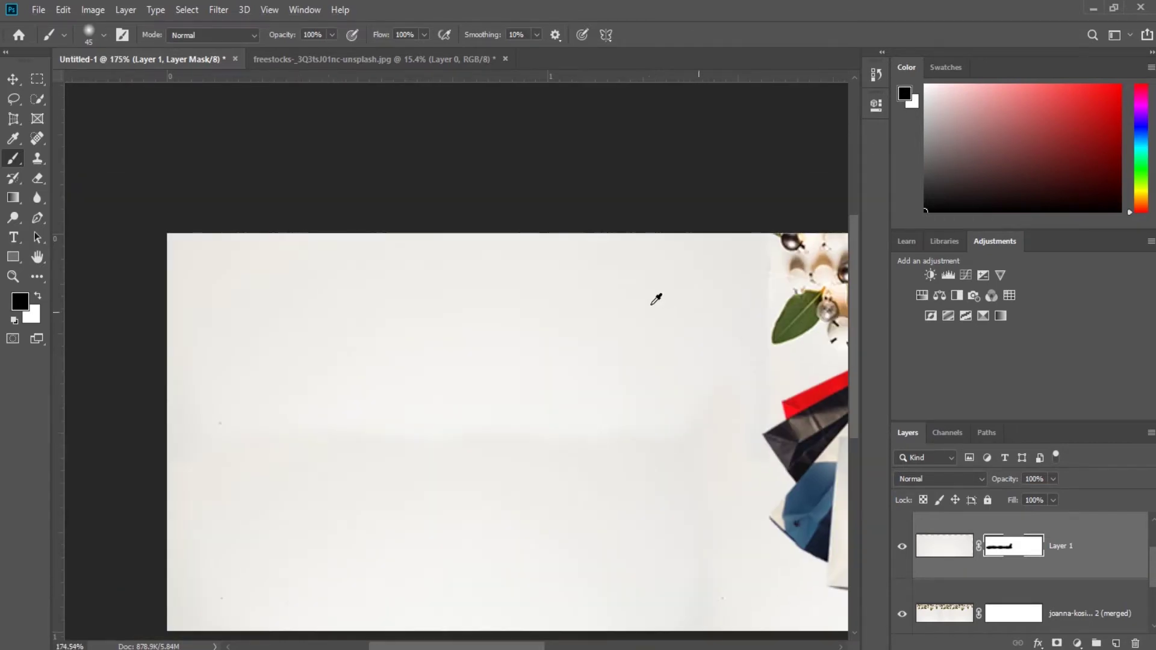
Step: Stretch Layer 1 to 101.69% width with Free Transform by extending its right edge toward the ornaments
scroll(711, 279, up, 6)
key(x)
key(ctrl+t)
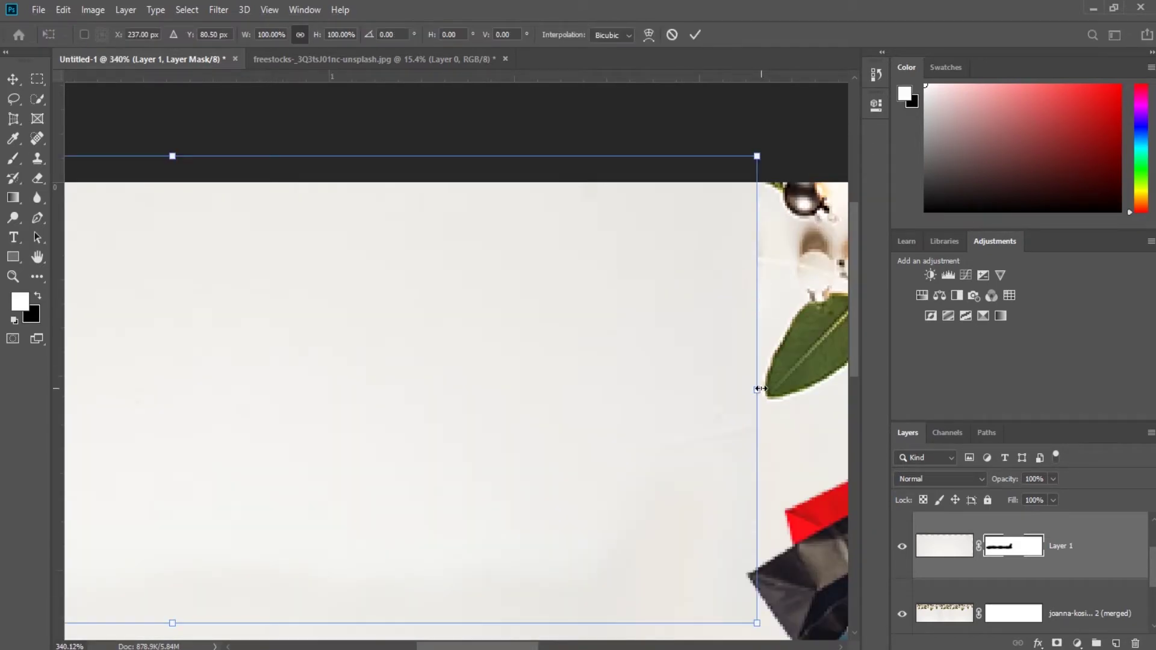
drag(760, 391, 777, 390)
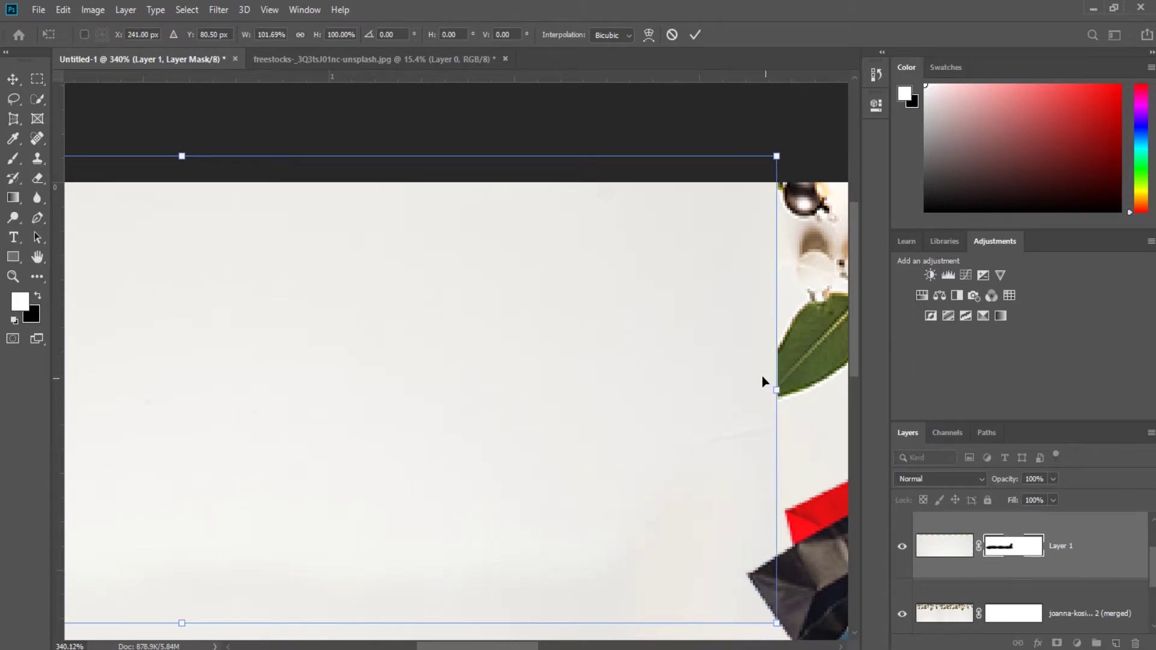
key(b)
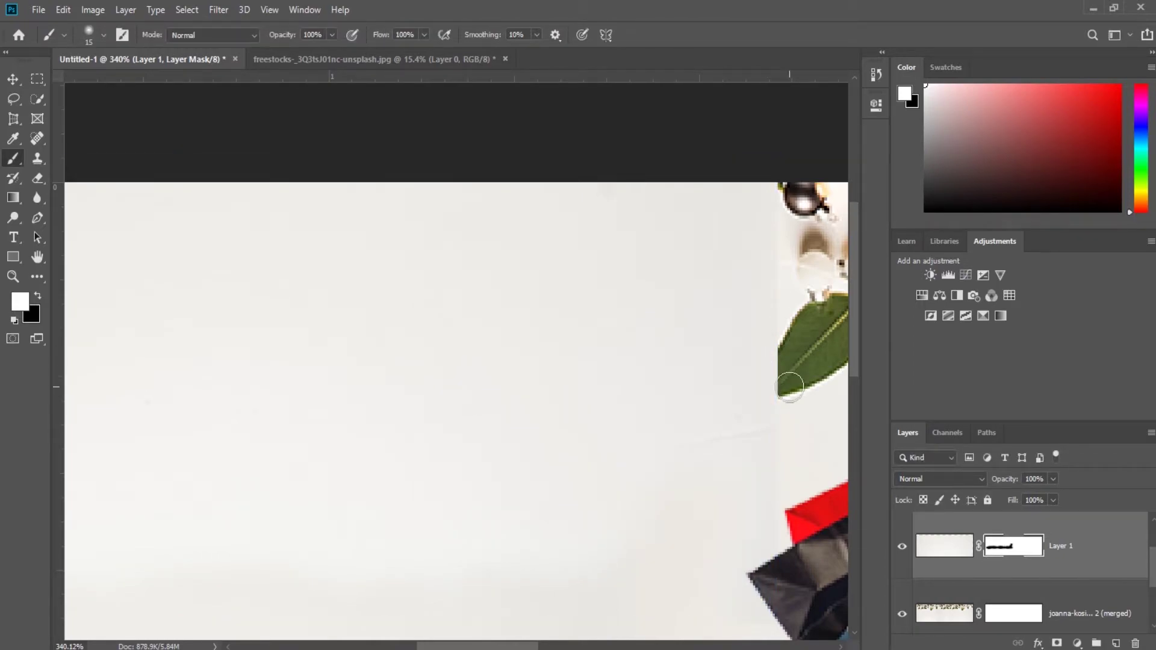
Step: Paint black on the Layer 1 mask with a 15 px brush along its right edge to reveal the leaf and blend the vertical seam
key(x)
scroll(790, 381, up, 1)
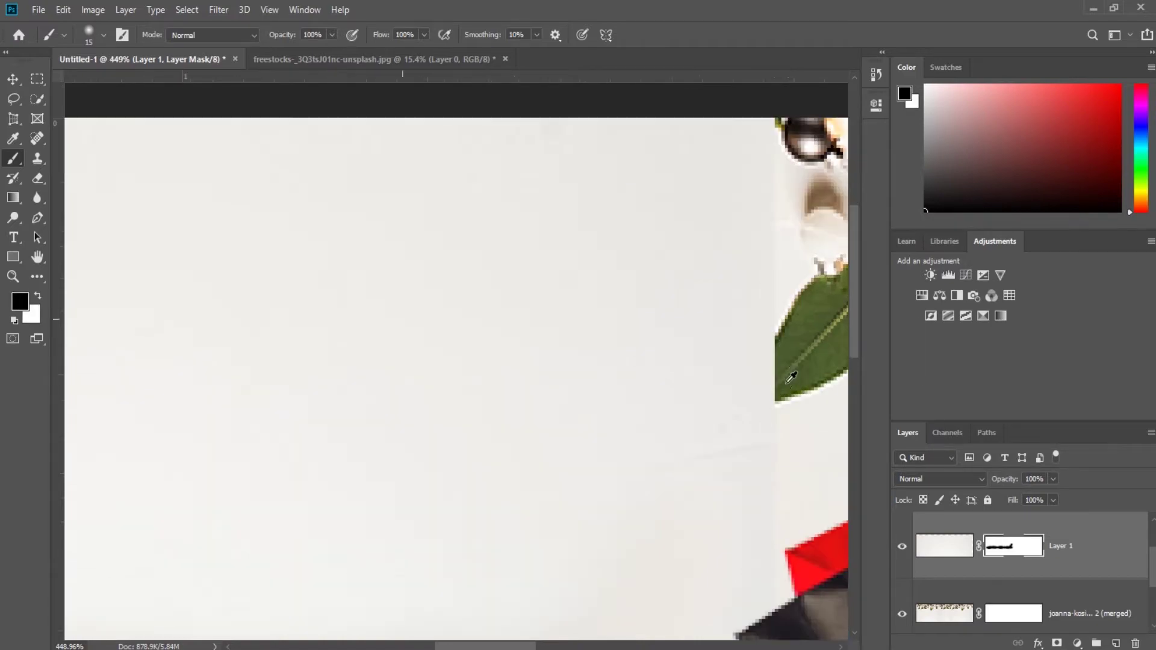
drag(788, 354, 771, 378)
drag(774, 125, 778, 130)
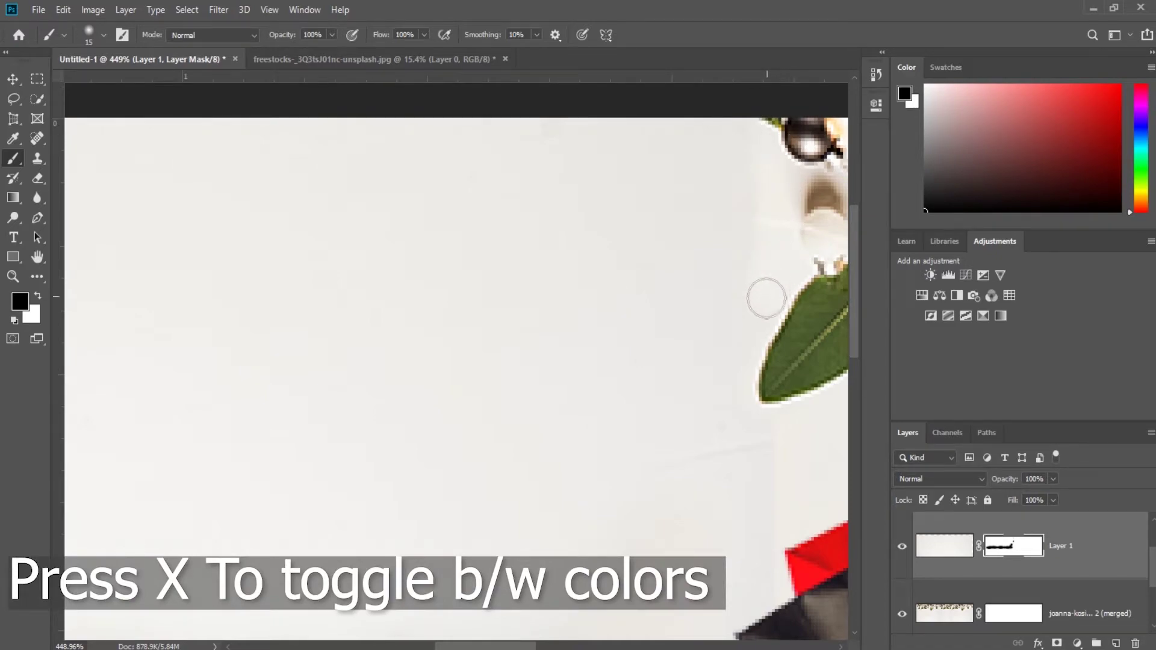
mouse_move(740, 201)
mouse_down()
mouse_move(749, 257)
mouse_move(736, 201)
mouse_up()
key(z)
key(b)
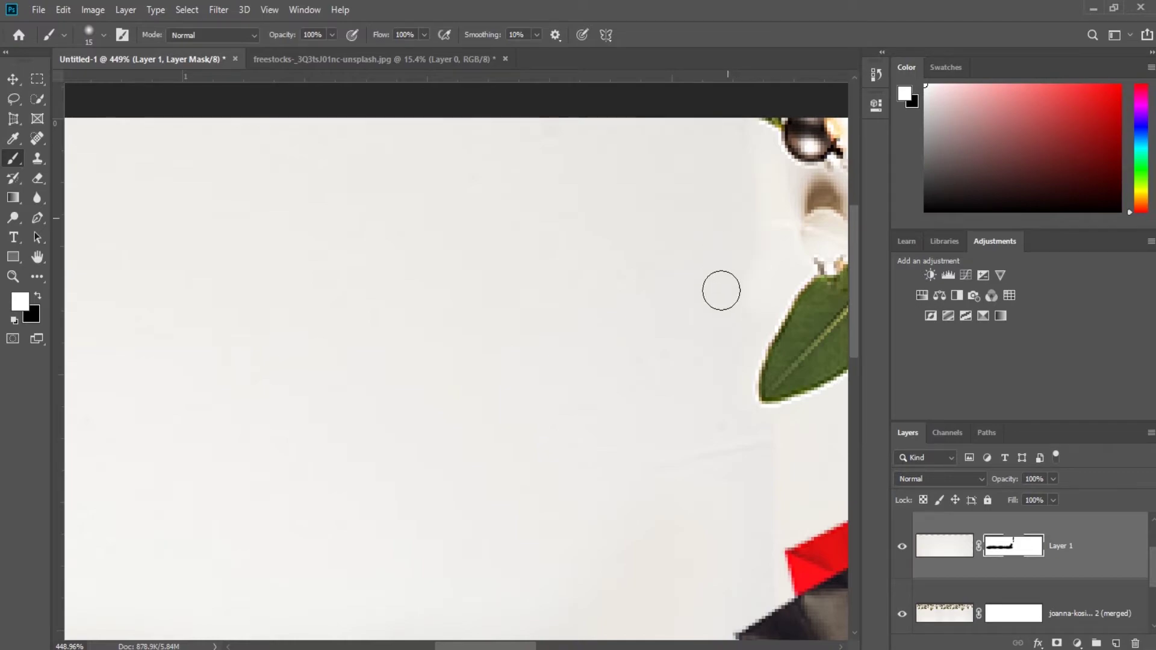
key(ctrl+0)
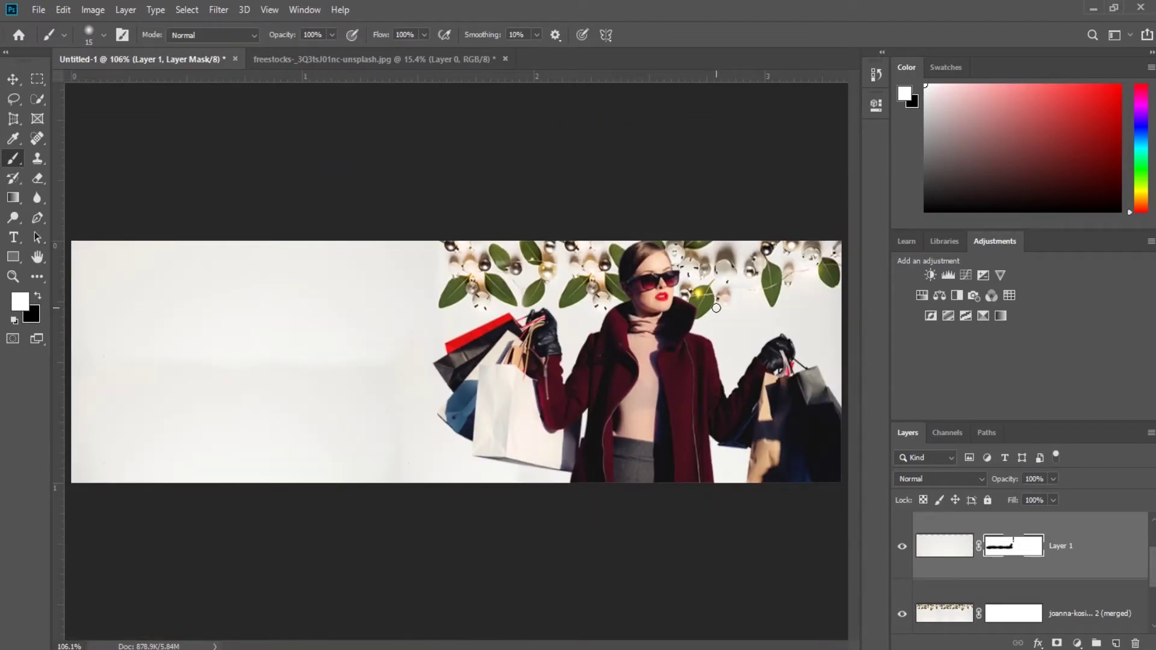
key(ctrl+minus)
key(ctrl+0)
Step: Place text-1892882_1920.png from the Downloads folder into the banner, scaled to about 6.03% in the upper-left area
key(alt+Tab)
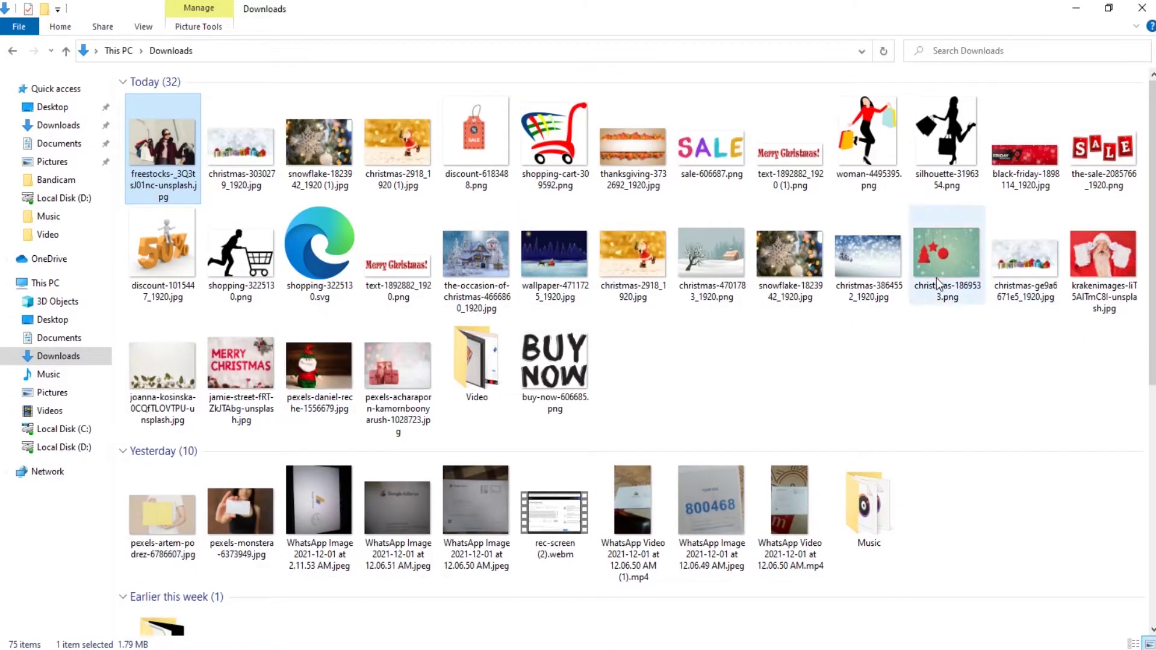
drag(394, 265, 297, 410)
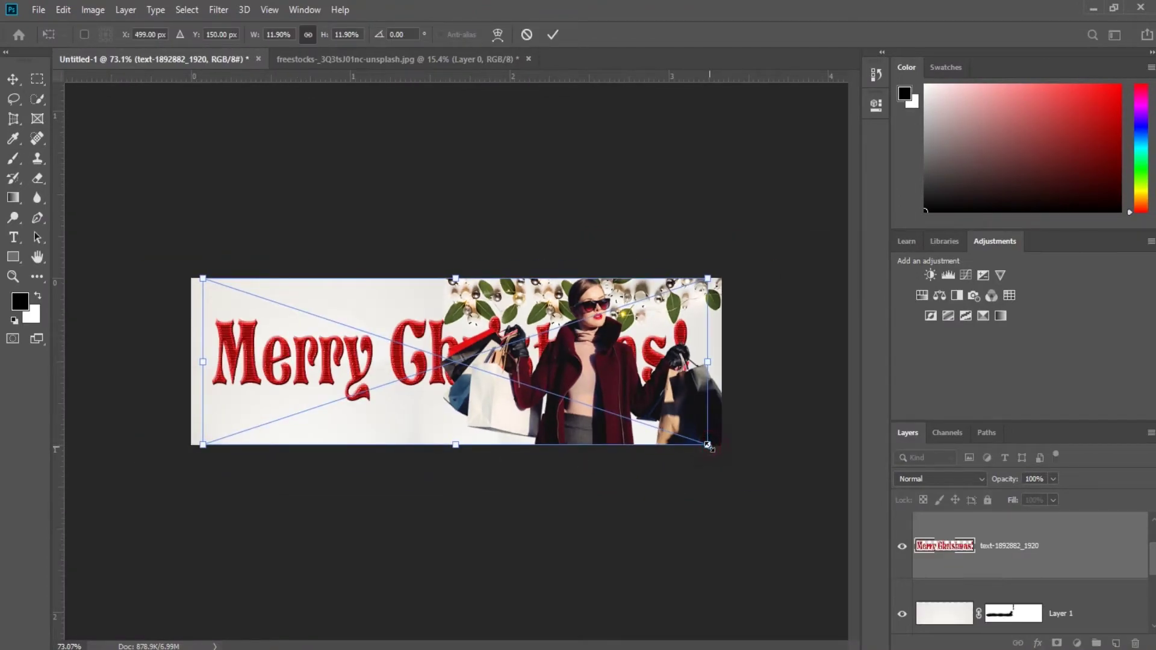
drag(706, 444, 446, 359)
drag(204, 359, 189, 364)
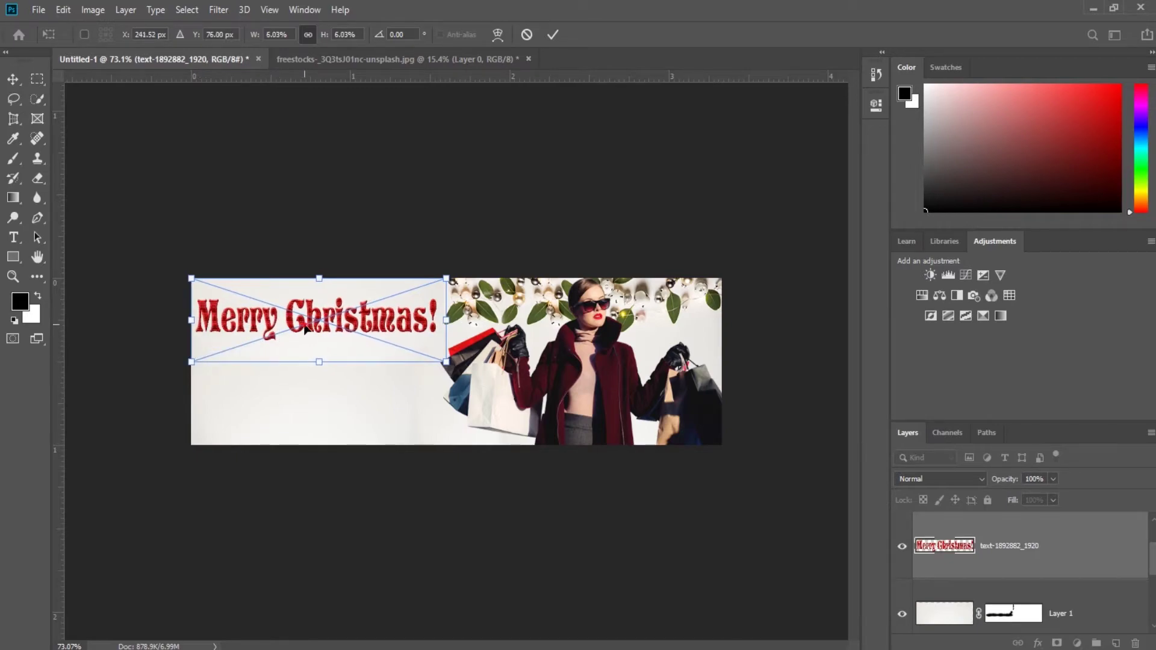
drag(304, 328, 303, 316)
key(b)
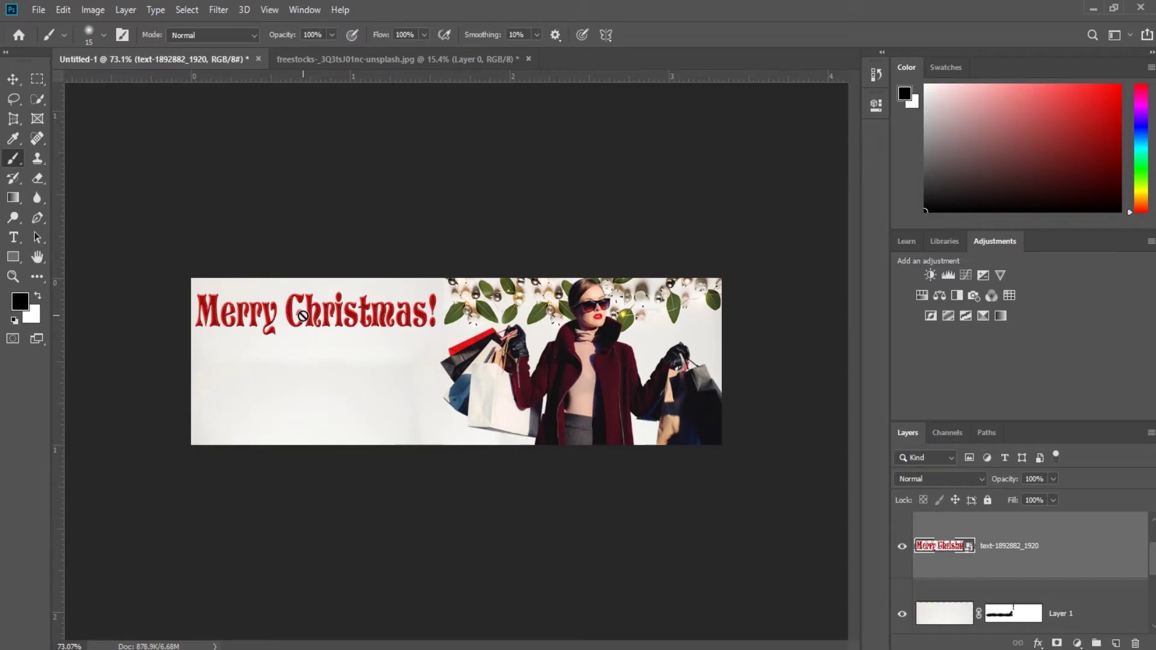
Step: Move the Merry Christmas text slightly up on the banner
key(ctrl+0)
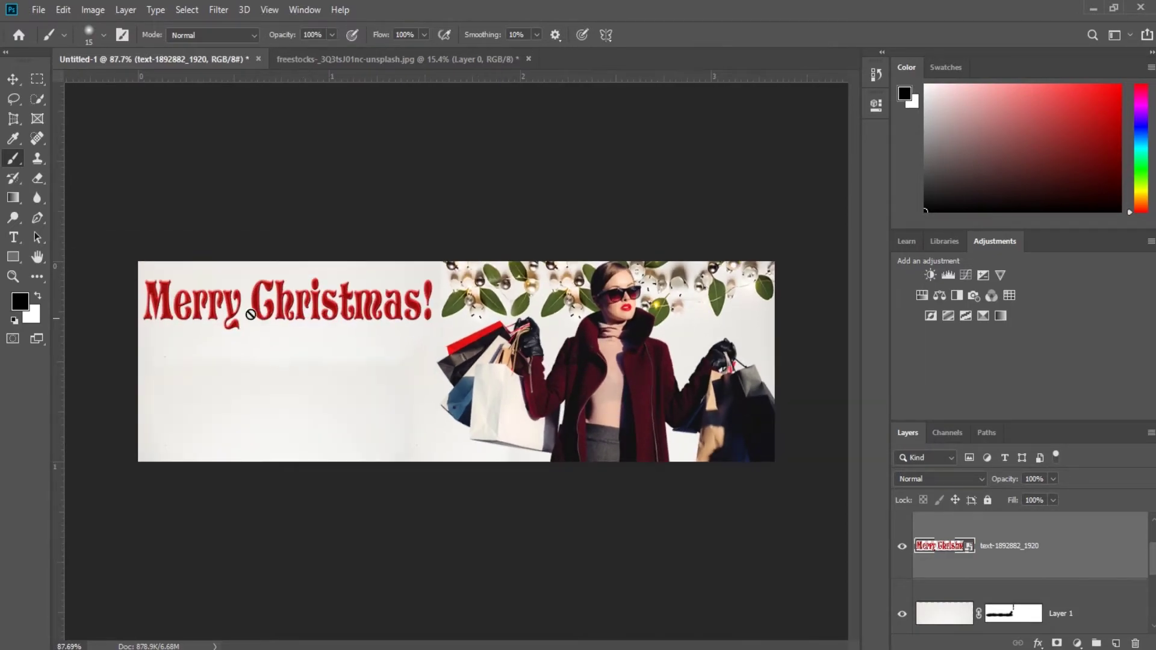
scroll(250, 319, up, 1)
key(v)
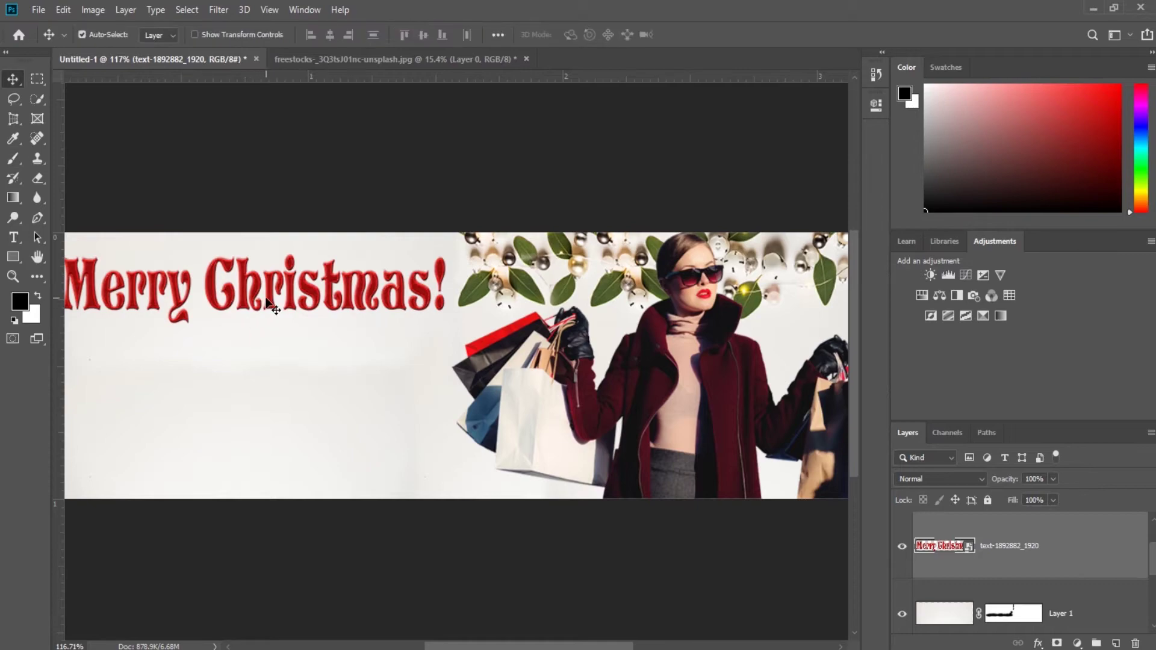
drag(269, 303, 268, 295)
scroll(269, 296, down, 2)
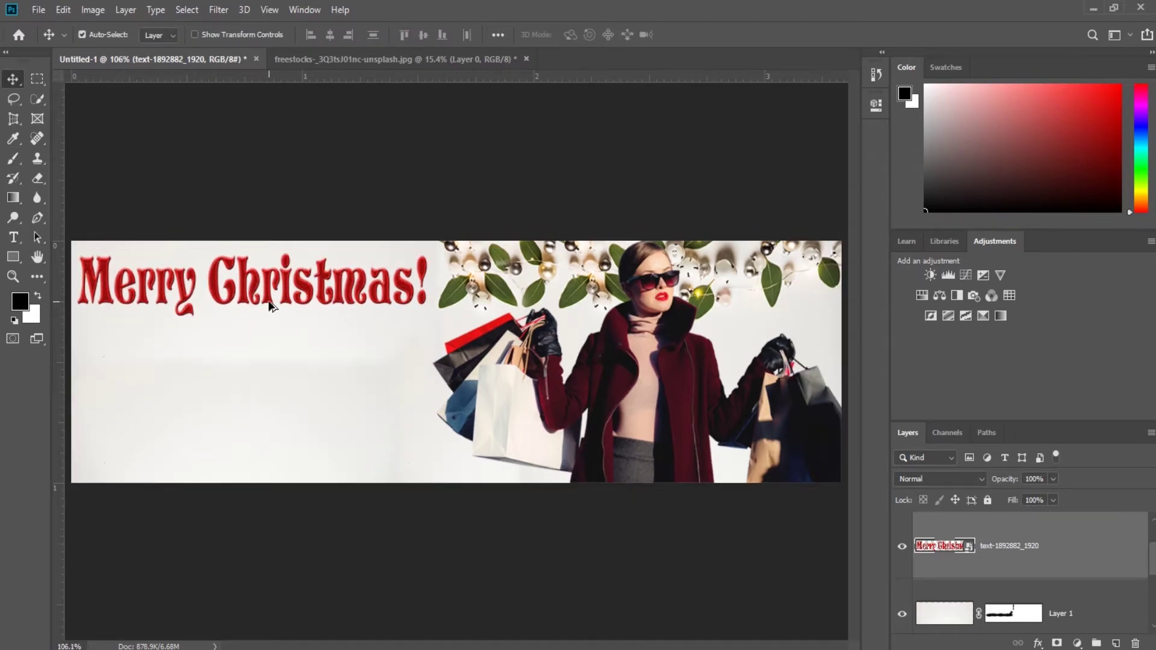
scroll(263, 307, up, 1)
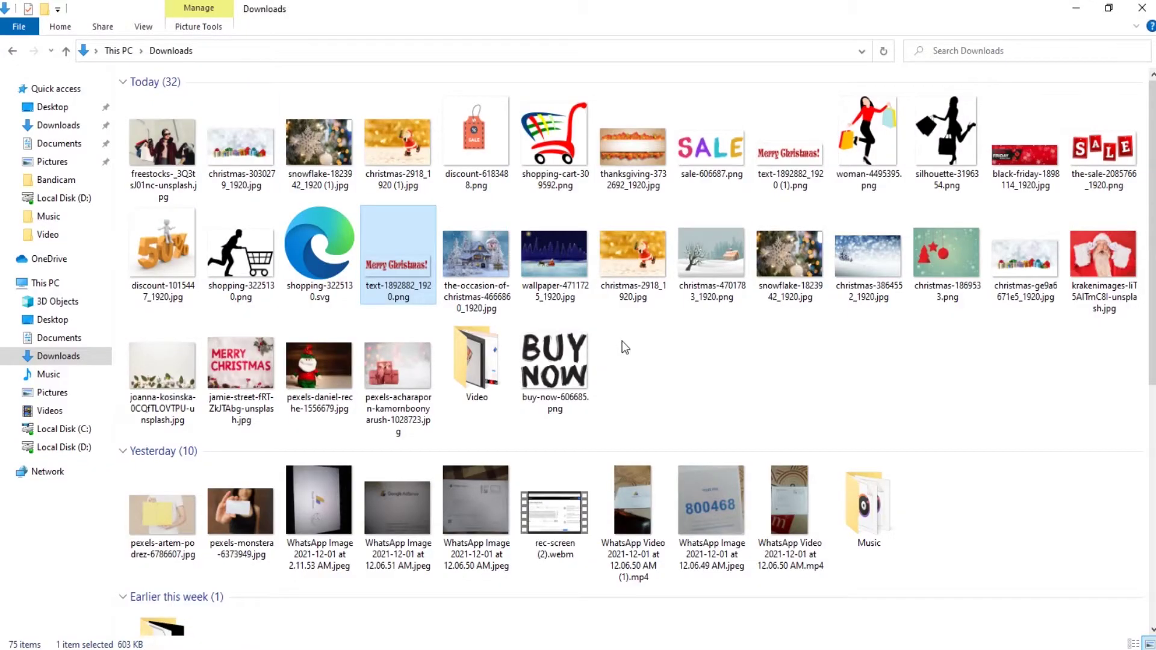
Step: Open buy-now-606685.png from the Downloads folder and transfer its artwork into the Untitled-1 banner as a new layer
drag(554, 364, 413, 610)
drag(596, 105, 596, 62)
drag(456, 282, 330, 396)
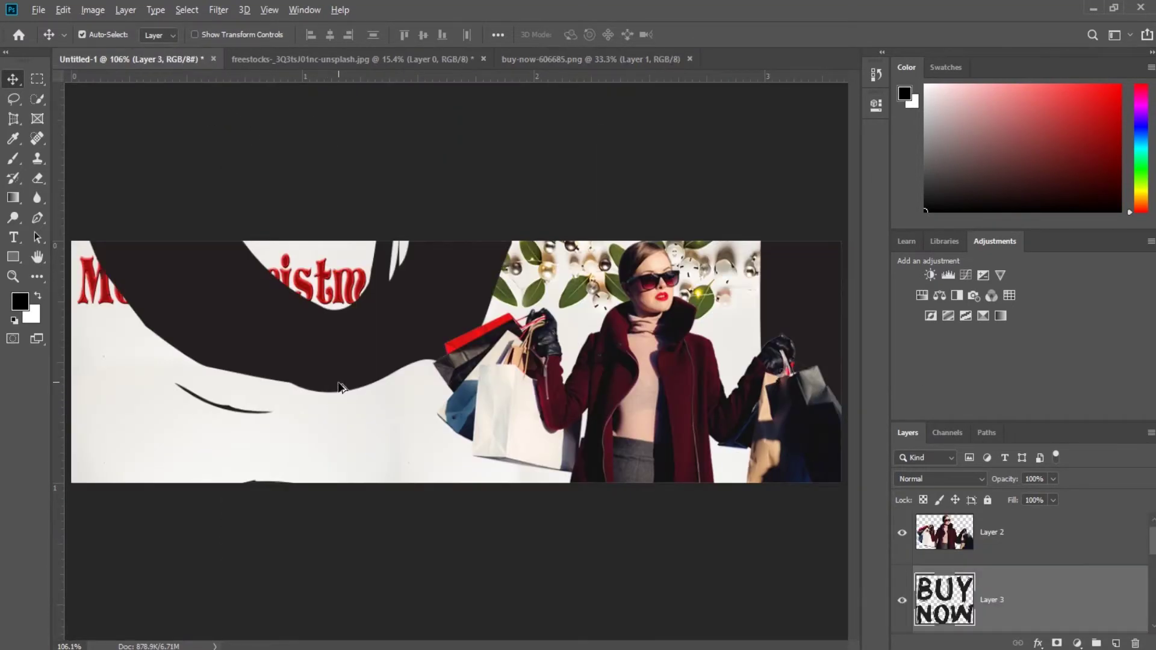
Step: Scale the BUY NOW layer to about 12.73% and position it below the Merry Christmas text at the banner's left edge
scroll(337, 338, down, 5)
key(ctrl+t)
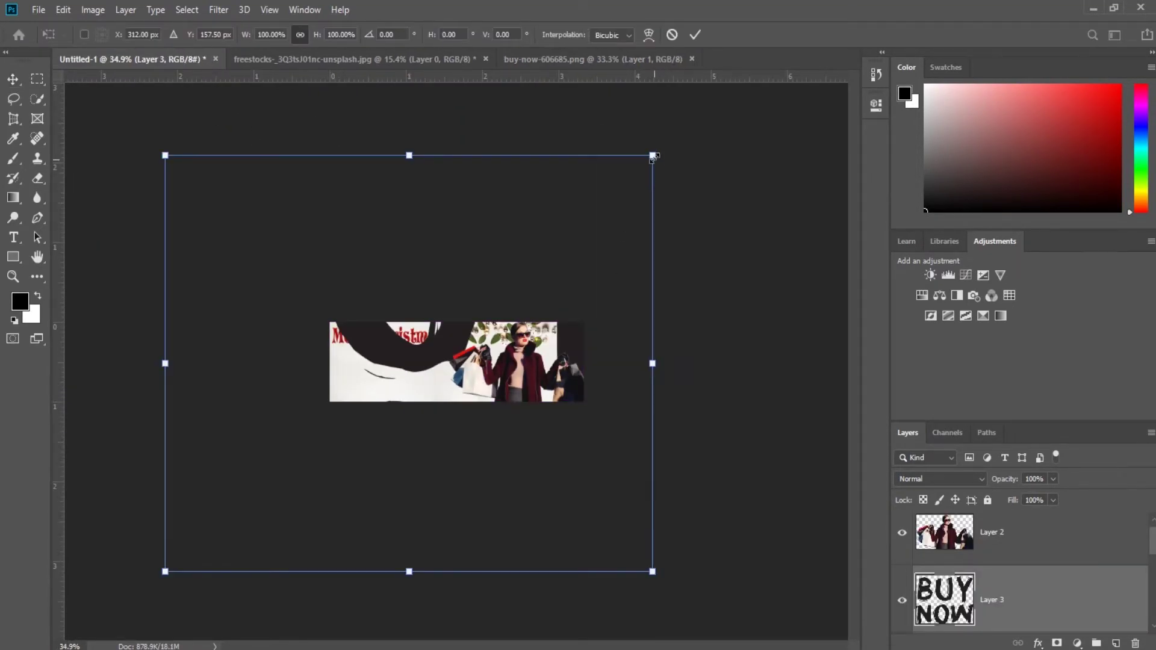
drag(654, 157, 413, 356)
drag(413, 568, 403, 421)
drag(373, 384, 373, 373)
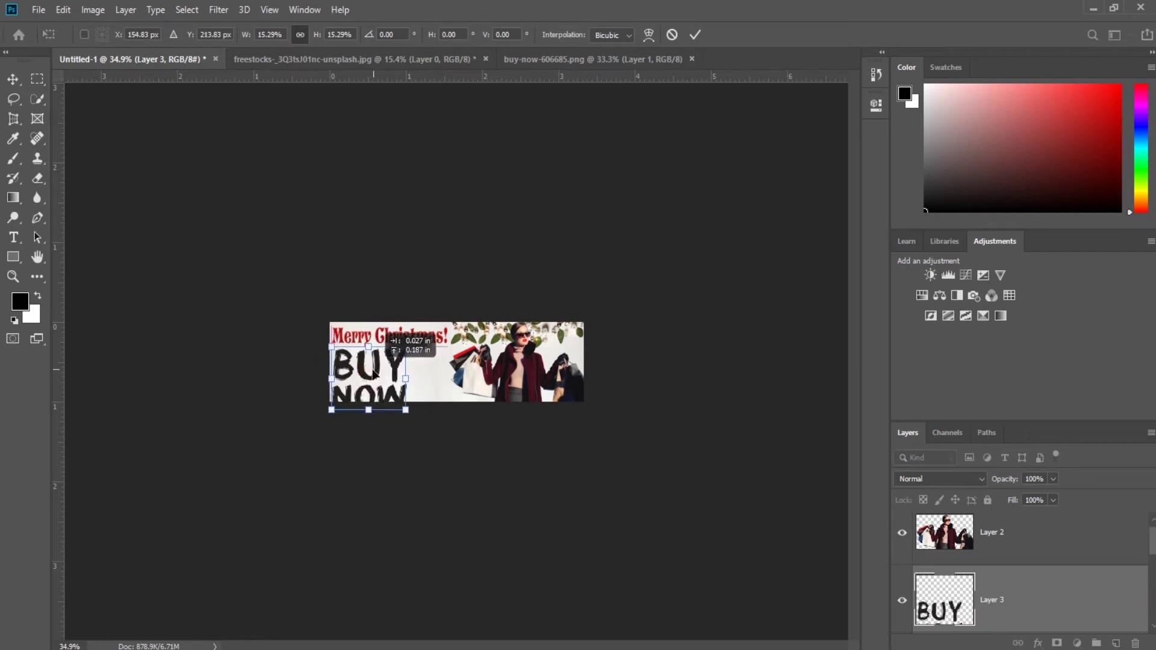
drag(405, 410, 395, 400)
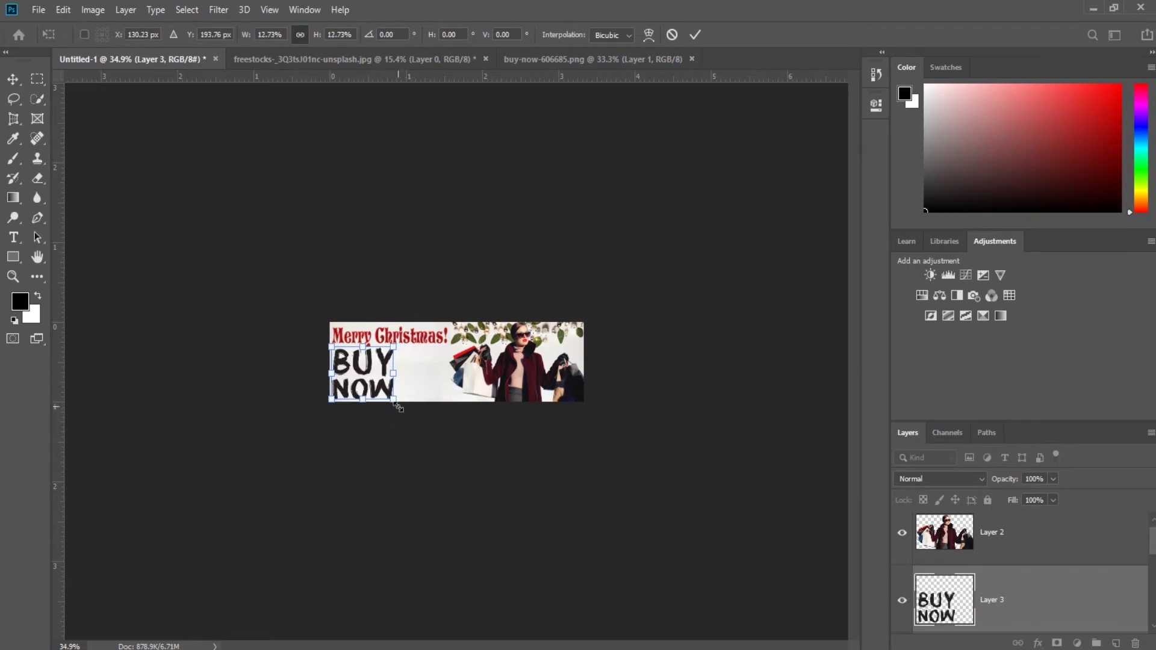
key(Return)
key(ctrl+0)
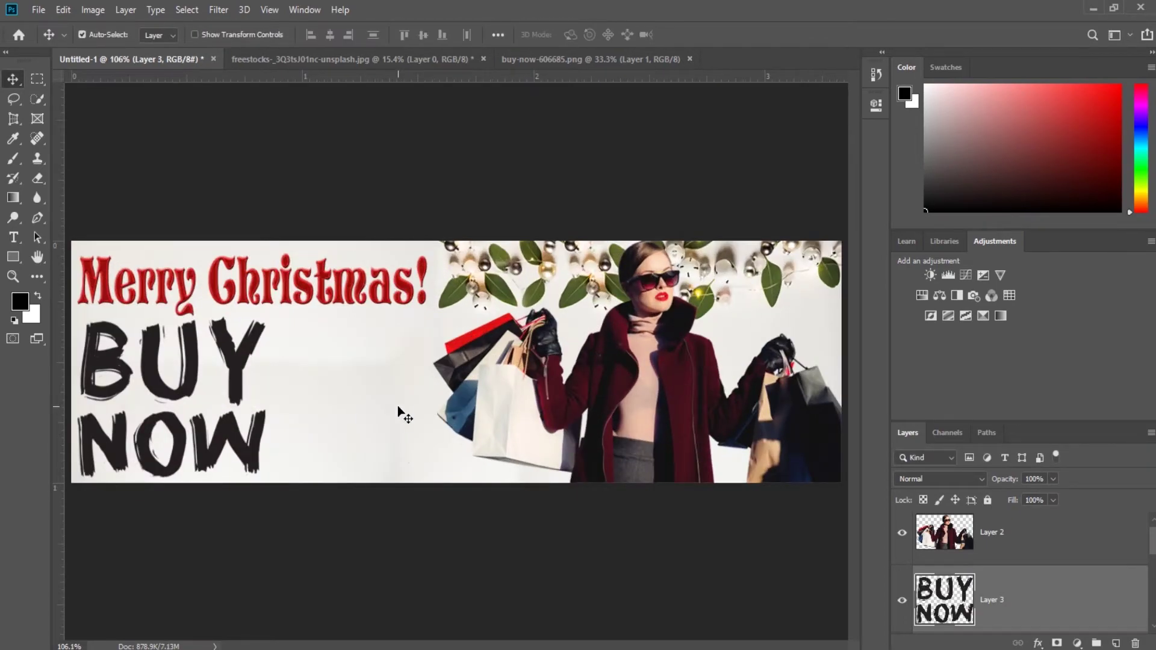
key(ctrl+minus)
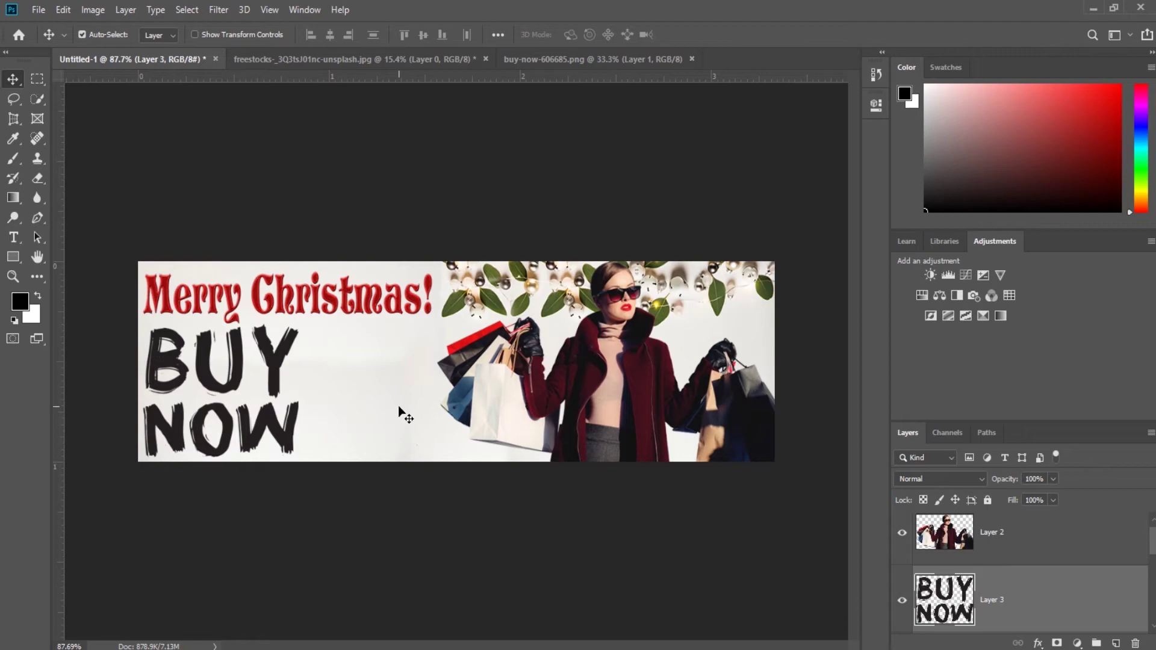
Step: Cut the word NOW out of the BUY NOW layer with a rectangular selection and paste it as a separate layer
click(37, 80)
scroll(143, 482, up, 3)
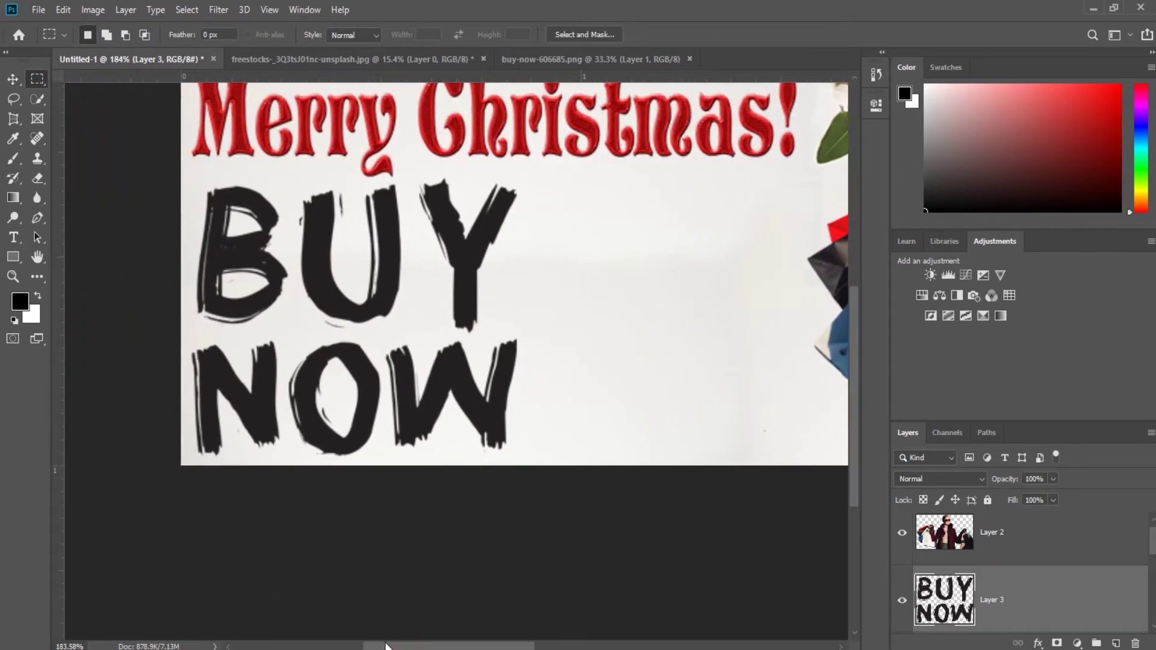
scroll(214, 413, up, 2)
drag(140, 301, 679, 551)
key(ctrl+x)
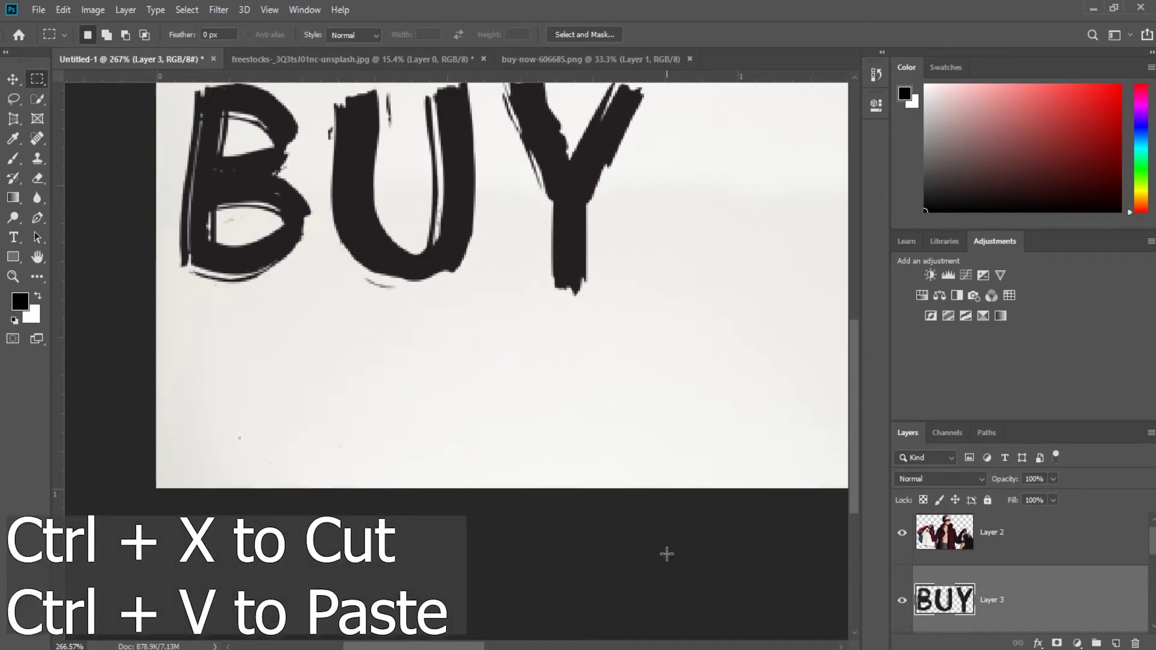
key(ctrl+v)
Step: Move the NOW layer diagonally below and to the right of the word BUY
scroll(515, 483, down, 2)
key(v)
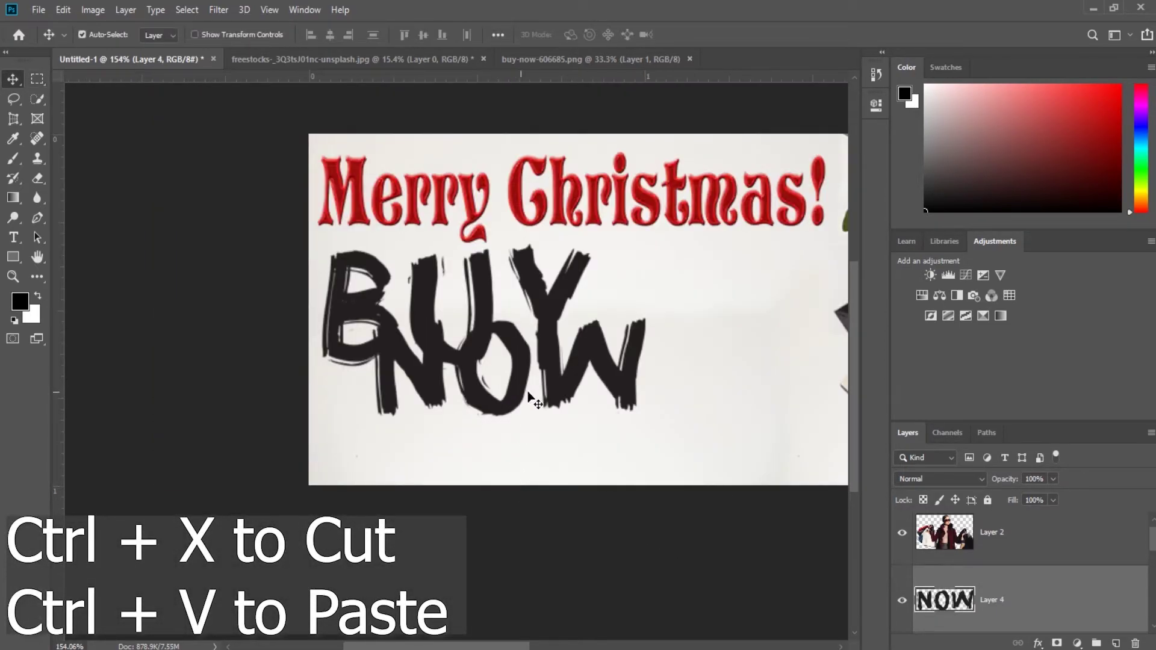
drag(553, 389, 741, 451)
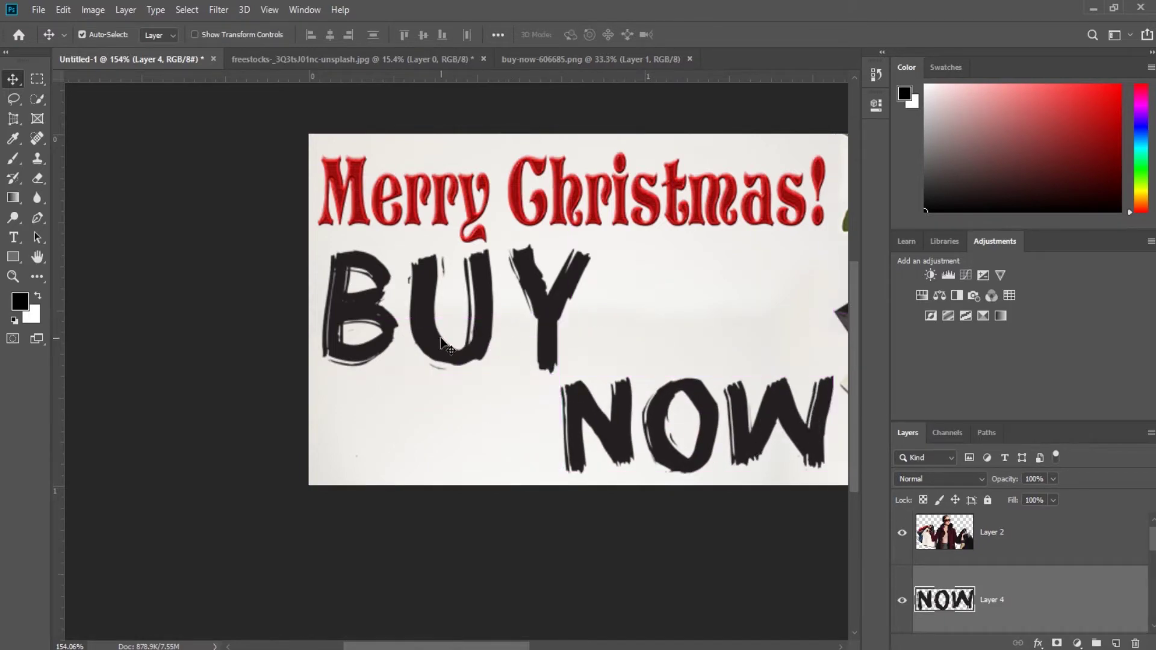
Step: Move the word BUY down beside NOW at the banner's lower edge and scale both word layers together to 55.17%
drag(423, 334, 431, 451)
scroll(394, 452, down, 2)
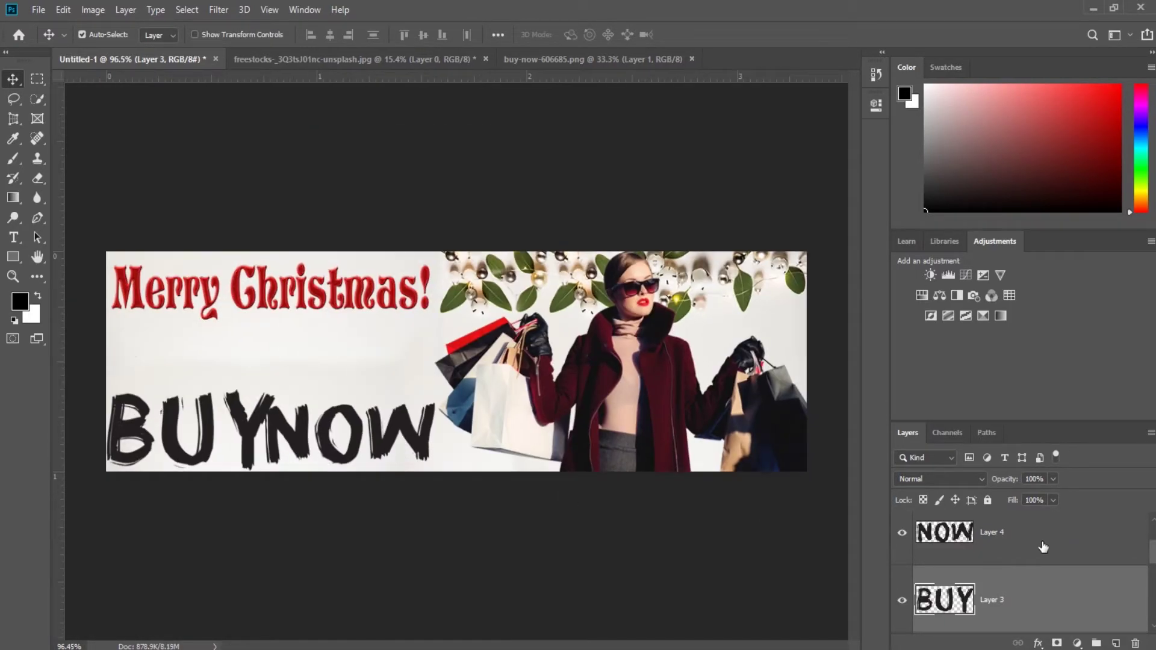
shift+click(1024, 542)
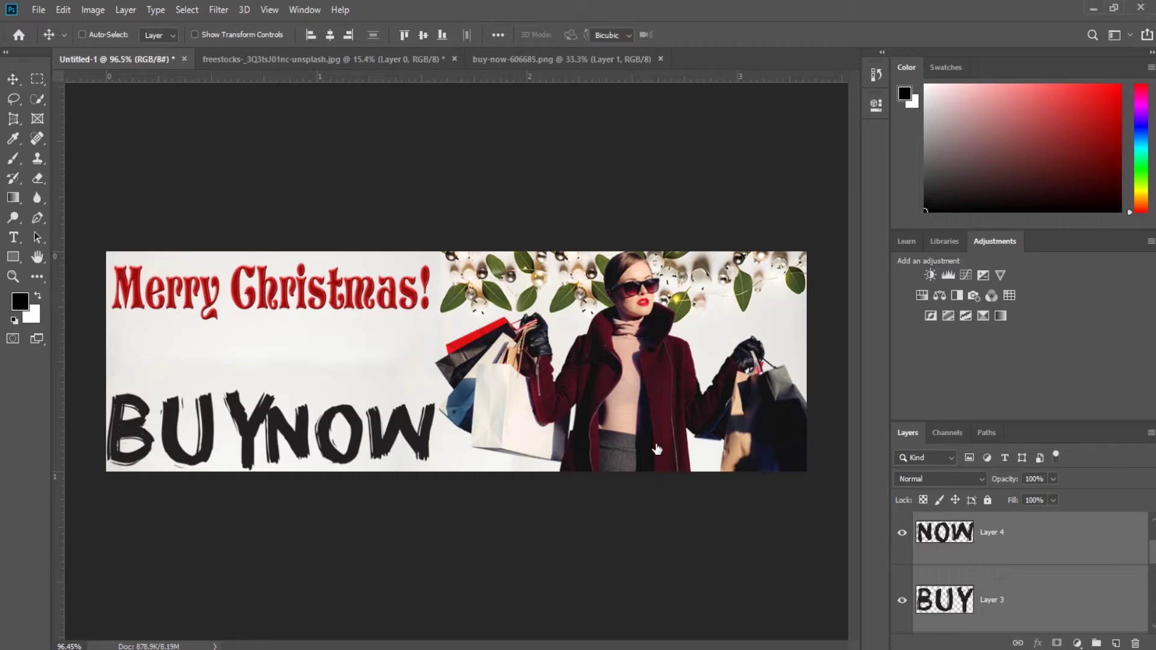
key(ctrl+t)
drag(433, 386, 296, 456)
key(Return)
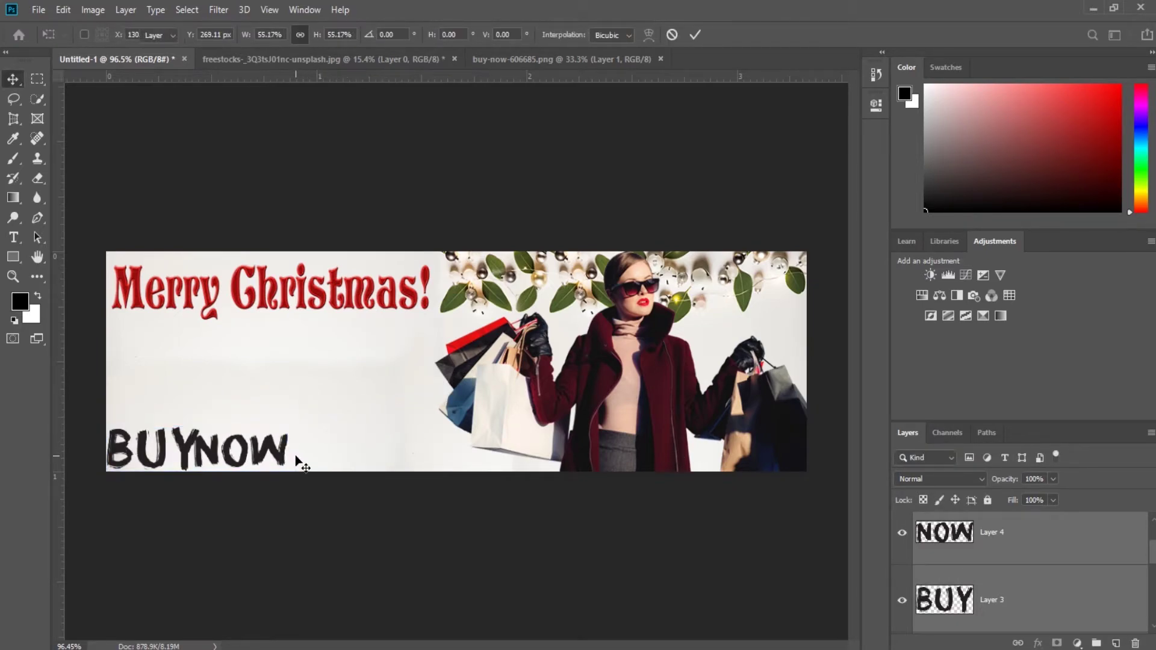
Step: Lock the merged ornament background layer so that it cannot be moved
click(246, 501)
click(239, 466)
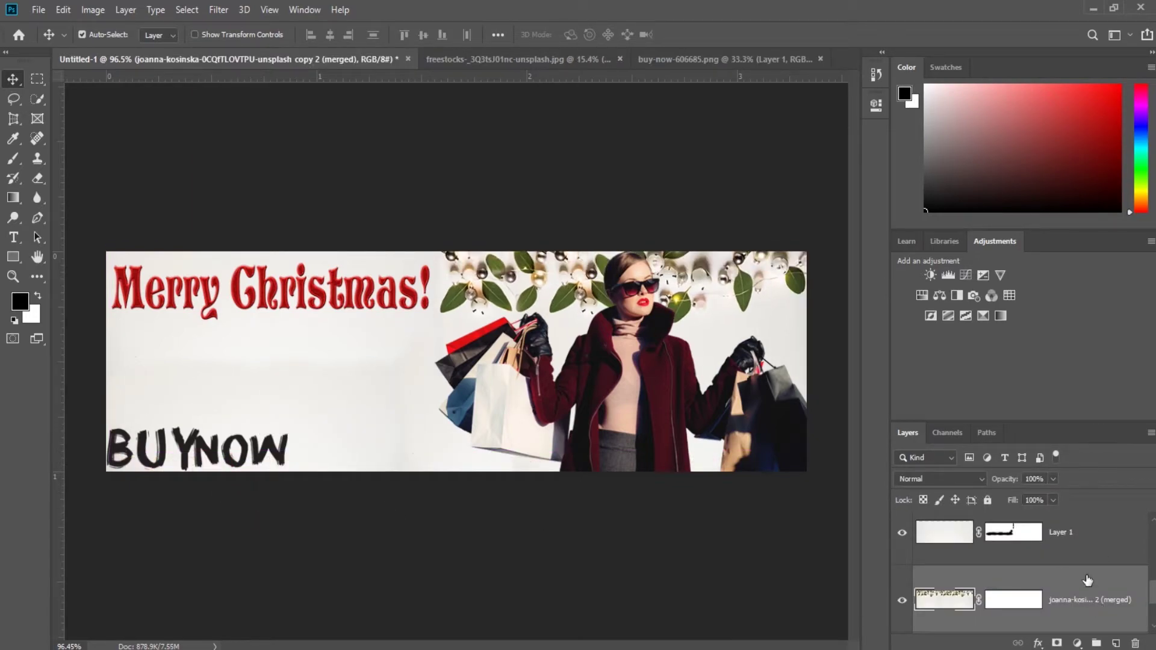
click(988, 500)
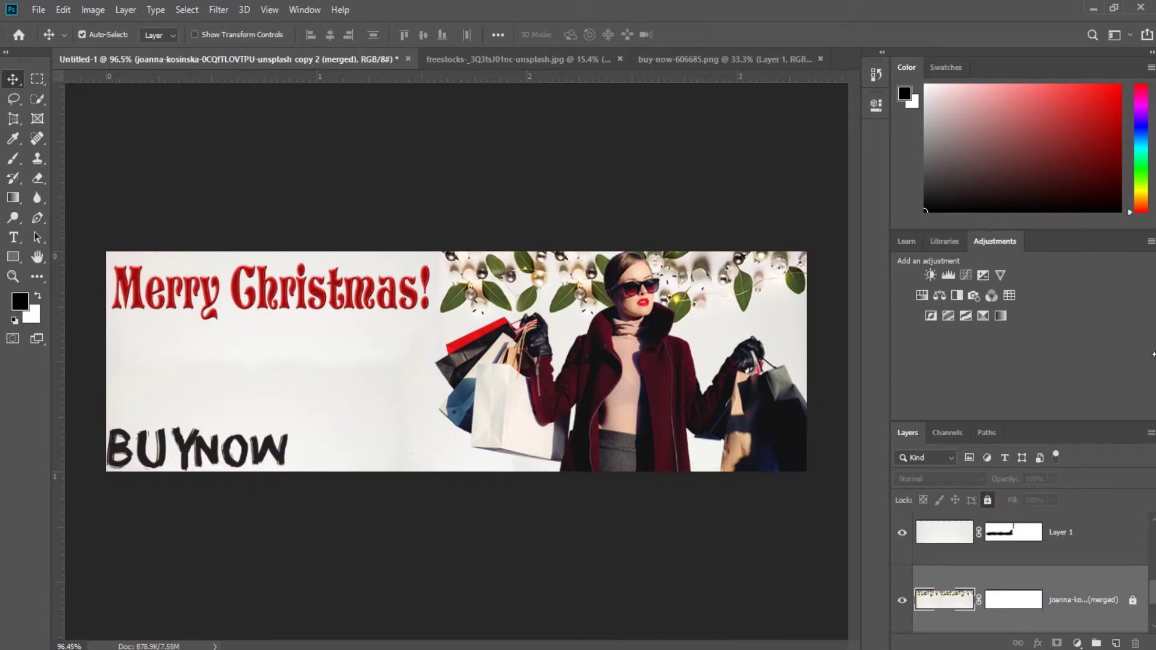
Step: Shift the word NOW slightly to the right of BUY and enlarge it to 124.13%
scroll(218, 471, up, 2)
drag(208, 455, 234, 457)
scroll(232, 458, down, 3)
key(ctrl+t)
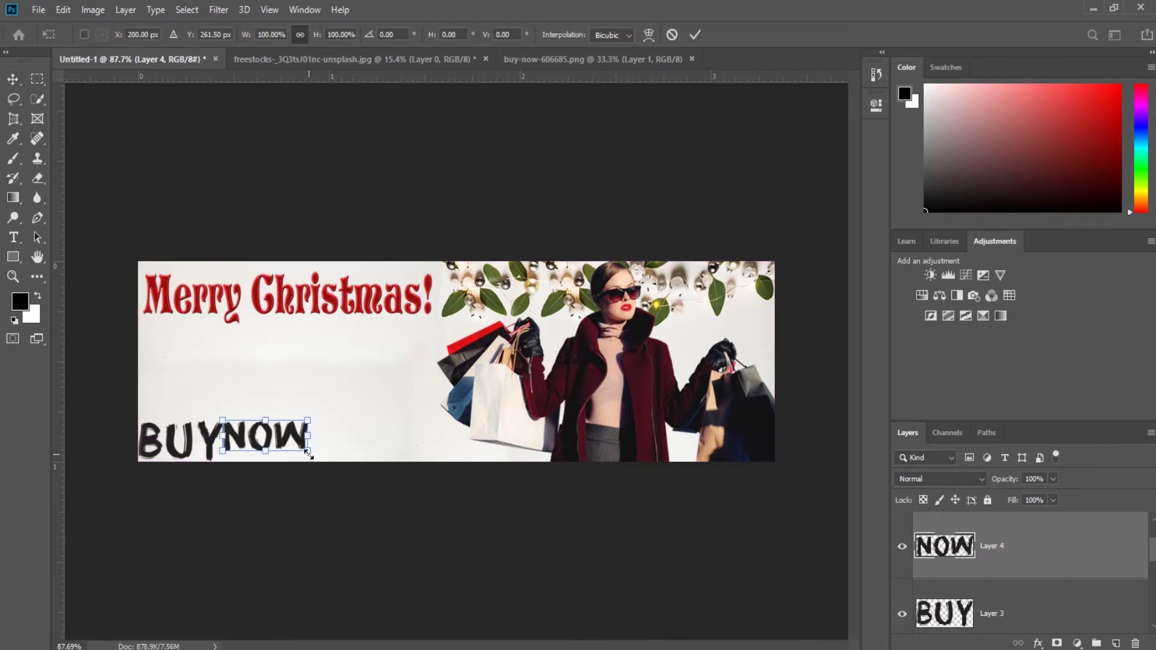
drag(308, 453, 328, 464)
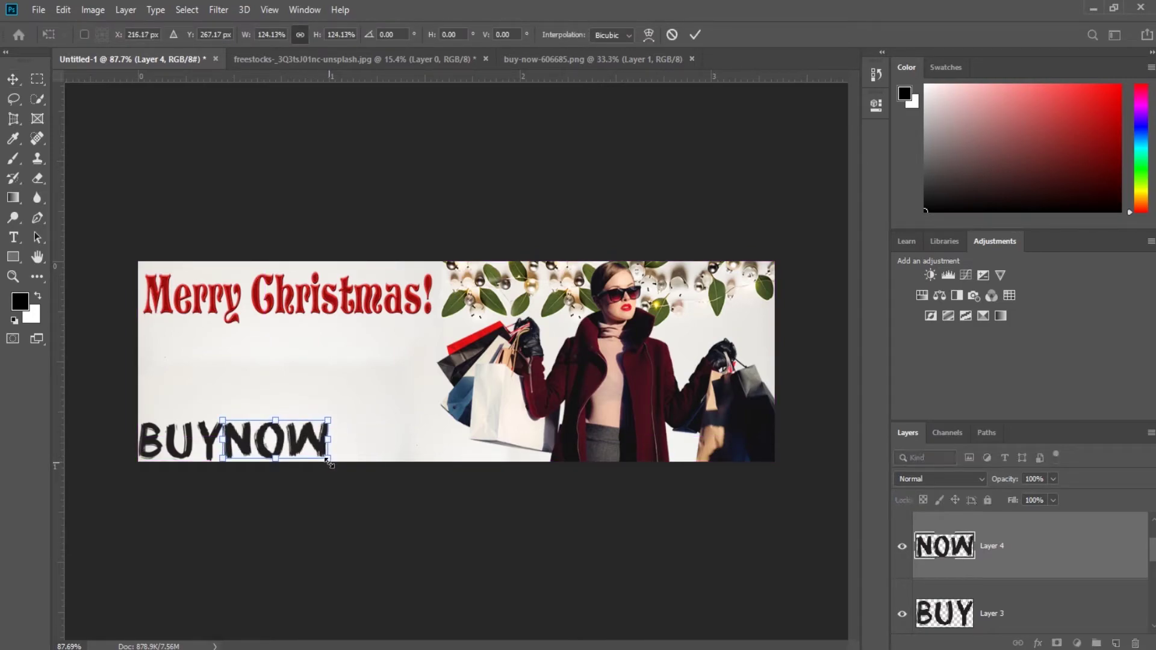
key(Return)
Step: Nudge the enlarged word NOW about 8 px to the right, away from BUY
key(Right)
key(Right)
key(Right)
key(Right)
key(Right)
key(Right)
key(Right)
key(Right)
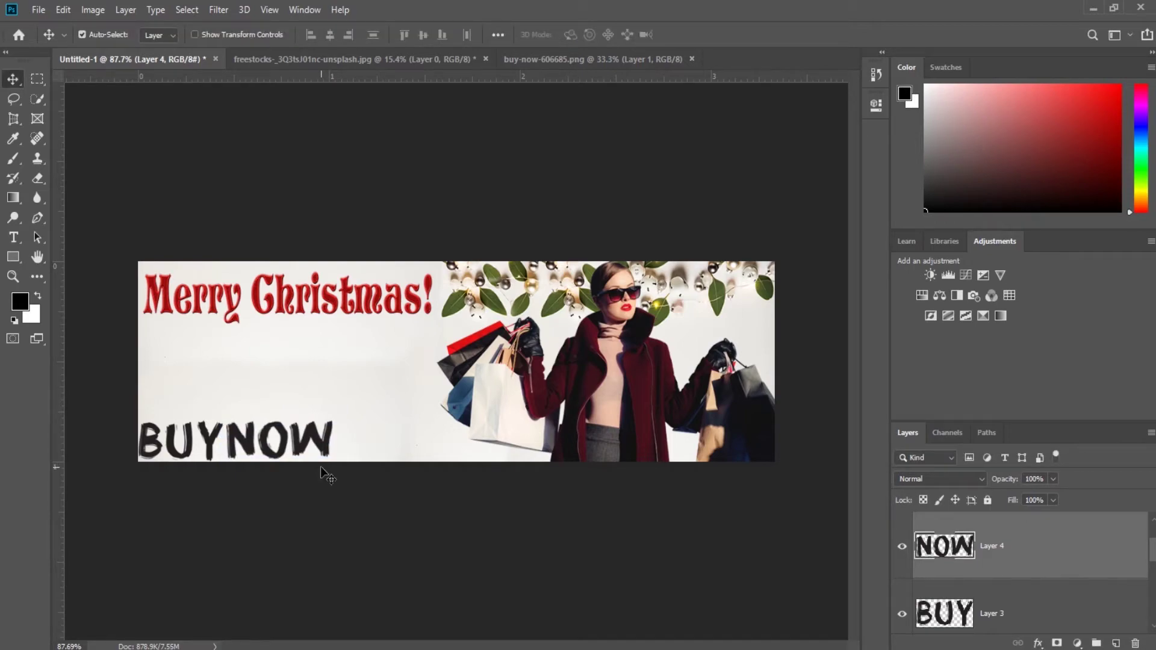
Step: Nudge the word BUY about 5 px to the right, away from the banner's left edge
click(191, 452)
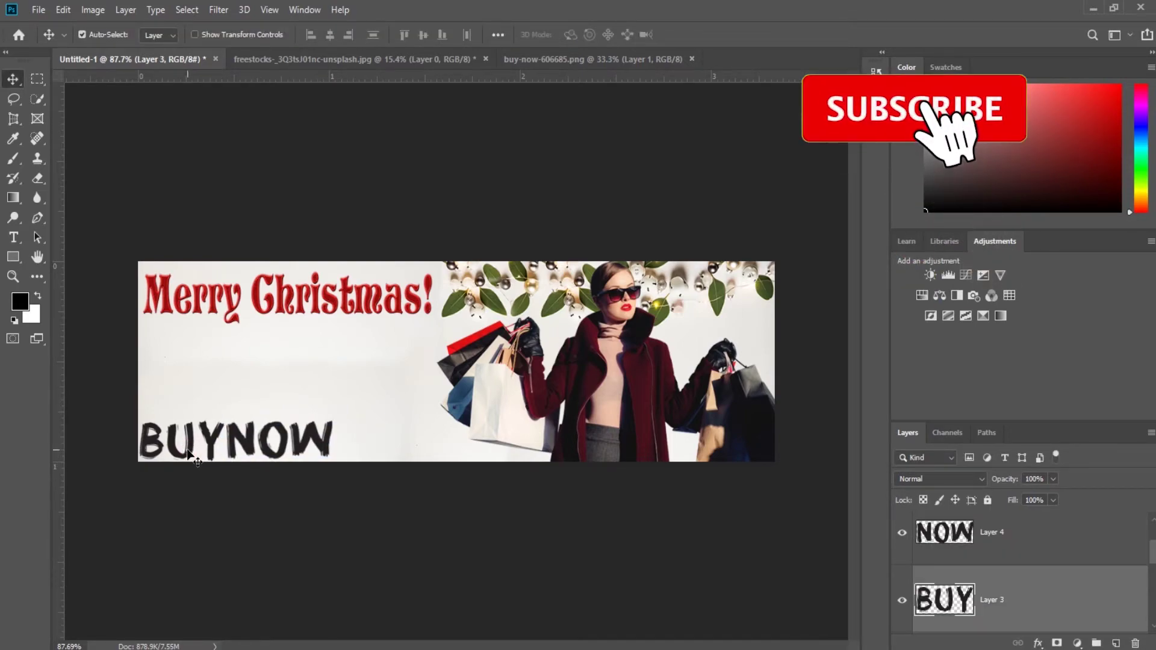
key(Right)
key(Right)
key(Right)
key(Right)
key(Right)
Step: Nudge the word NOW about 12 px further right to leave a clear word gap after BUY
click(265, 446)
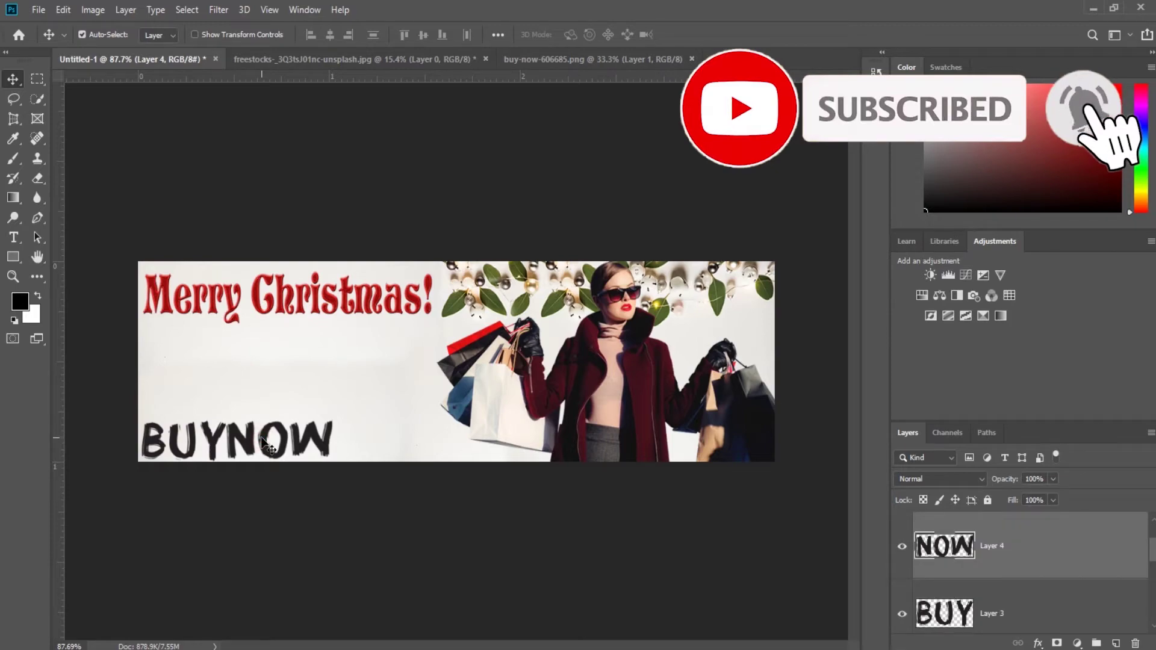
key(Right)
key(Right)
key(Right)
key(Right)
key(Right)
key(Right)
key(Right)
key(Right)
key(Right)
key(Right)
key(Right)
key(Right)
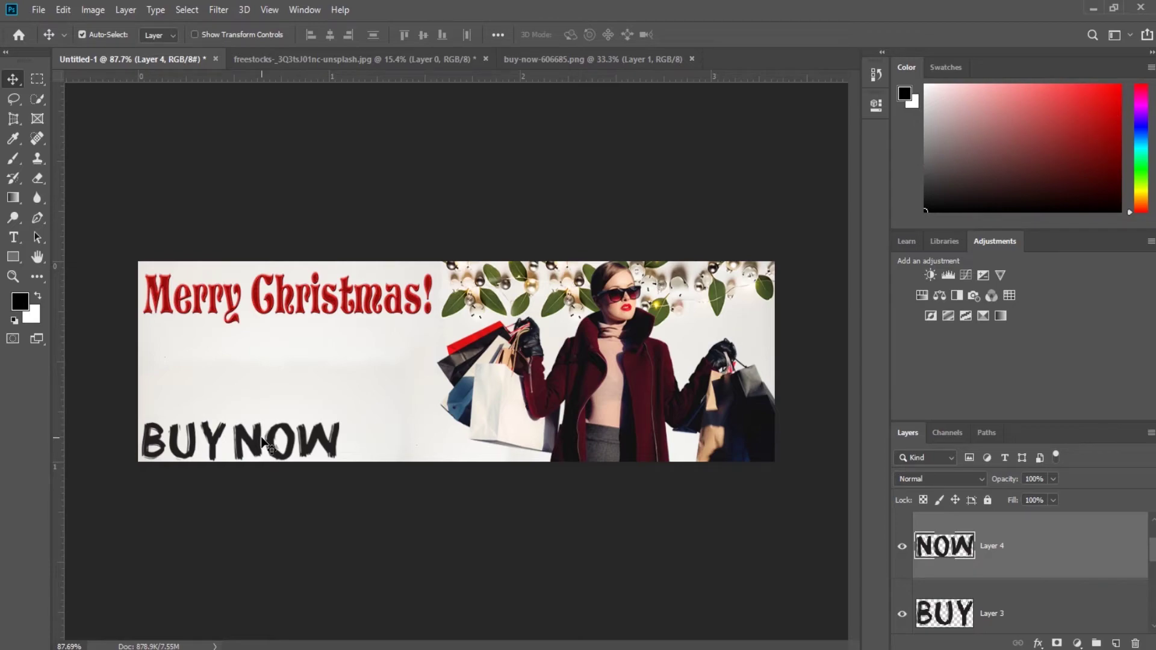
Step: Place shopping-3225130.png from the Downloads folder into the banner and scale it down directly to the right of NOW
key(alt+Tab)
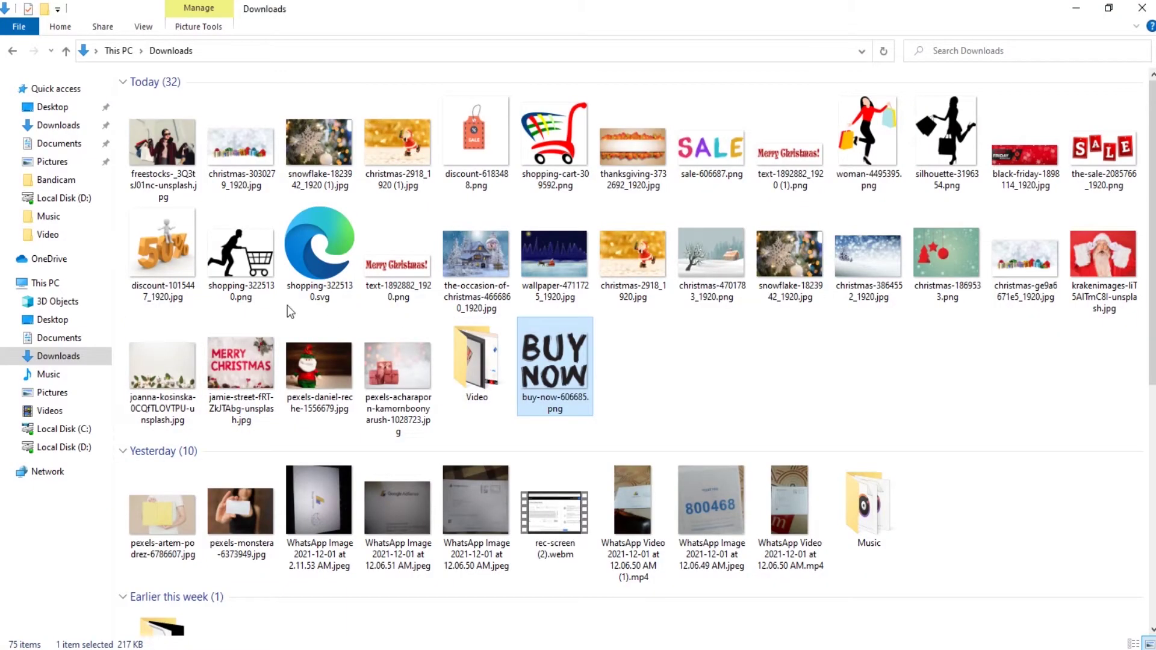
drag(241, 253, 400, 472)
drag(595, 263, 405, 444)
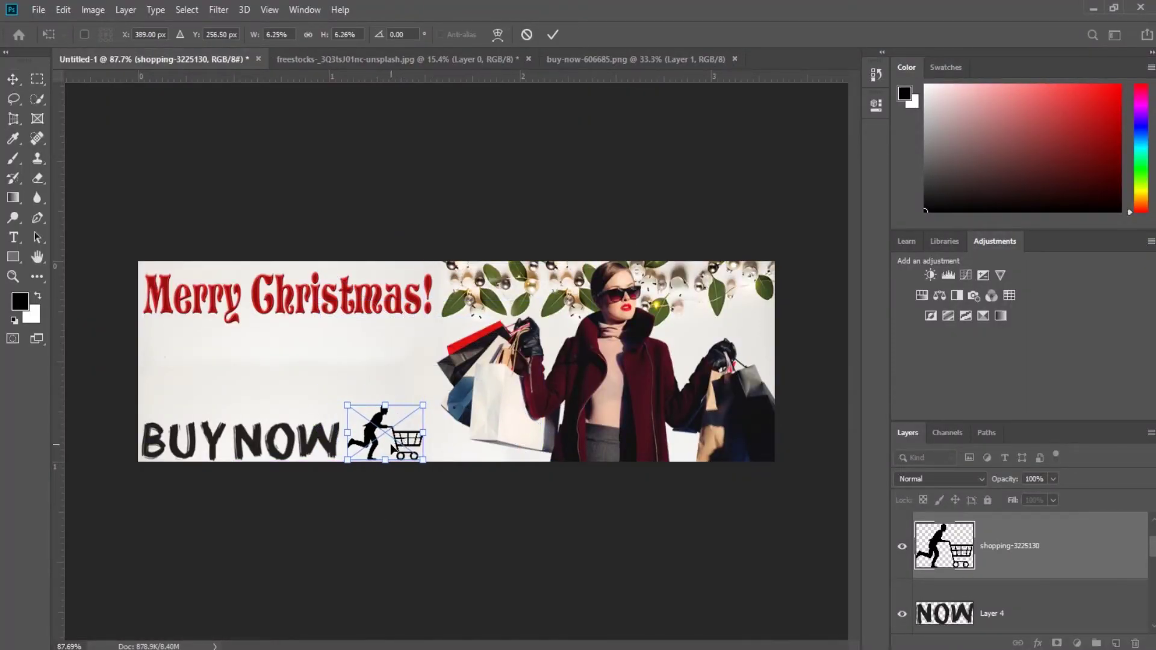
drag(424, 405, 406, 417)
key(Return)
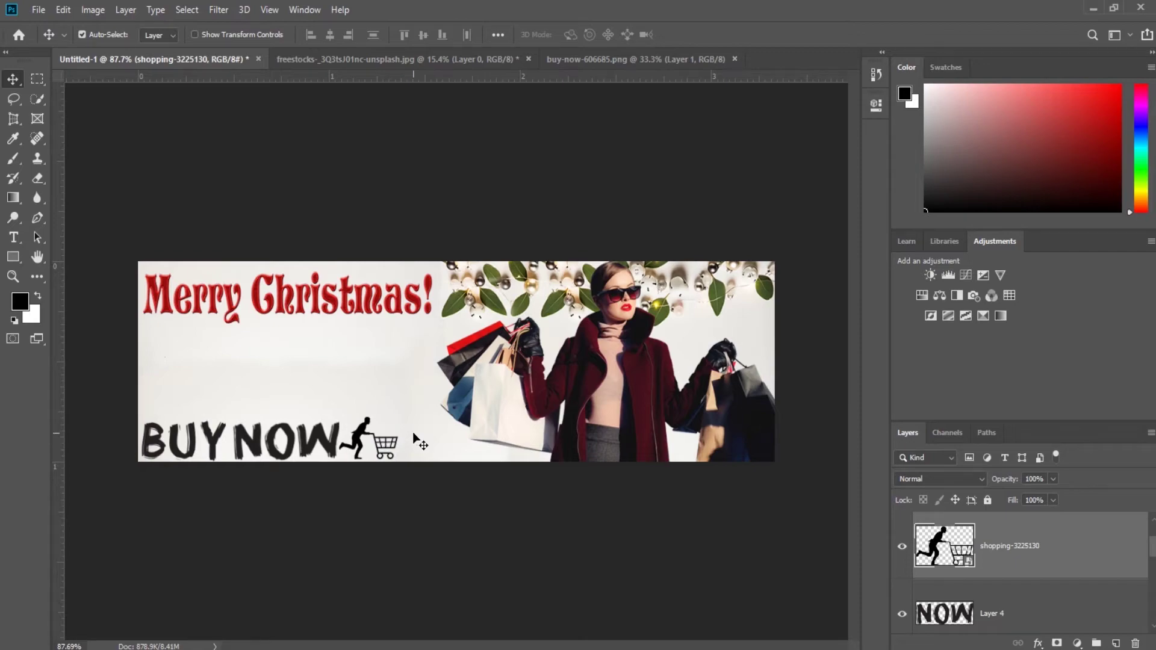
scroll(420, 443, up, 2)
scroll(419, 443, down, 1)
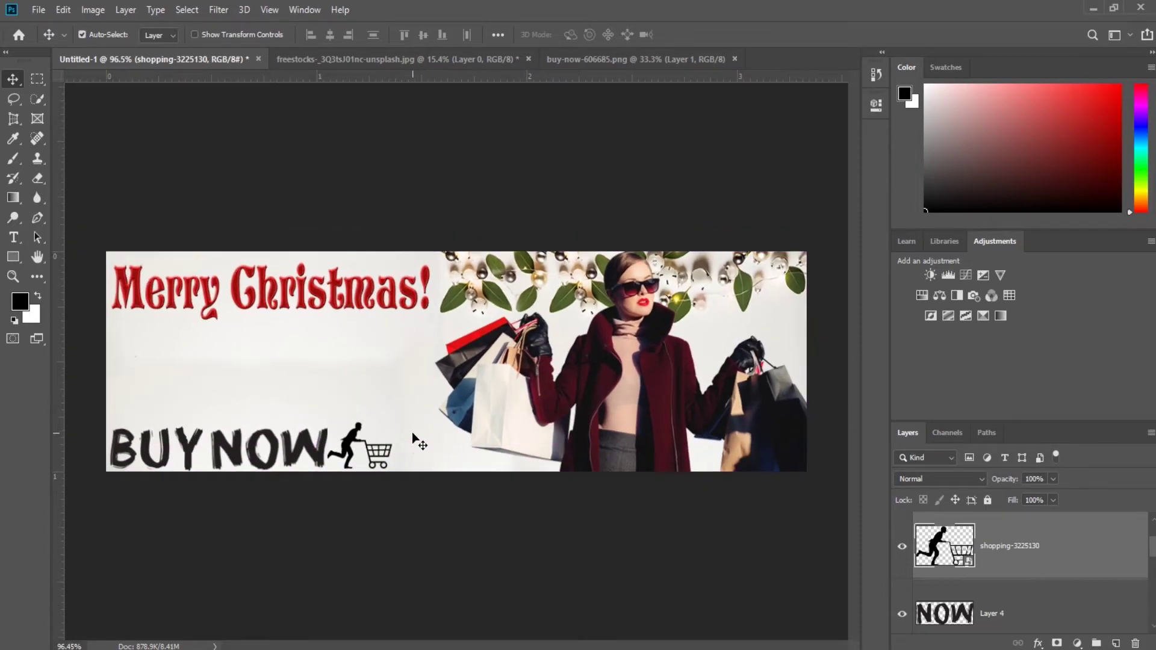
Step: Place the-sale-2085766_1920.png from the Downloads folder at 2.70% scale, below the left part of the Merry Christmas text
key(alt+Tab)
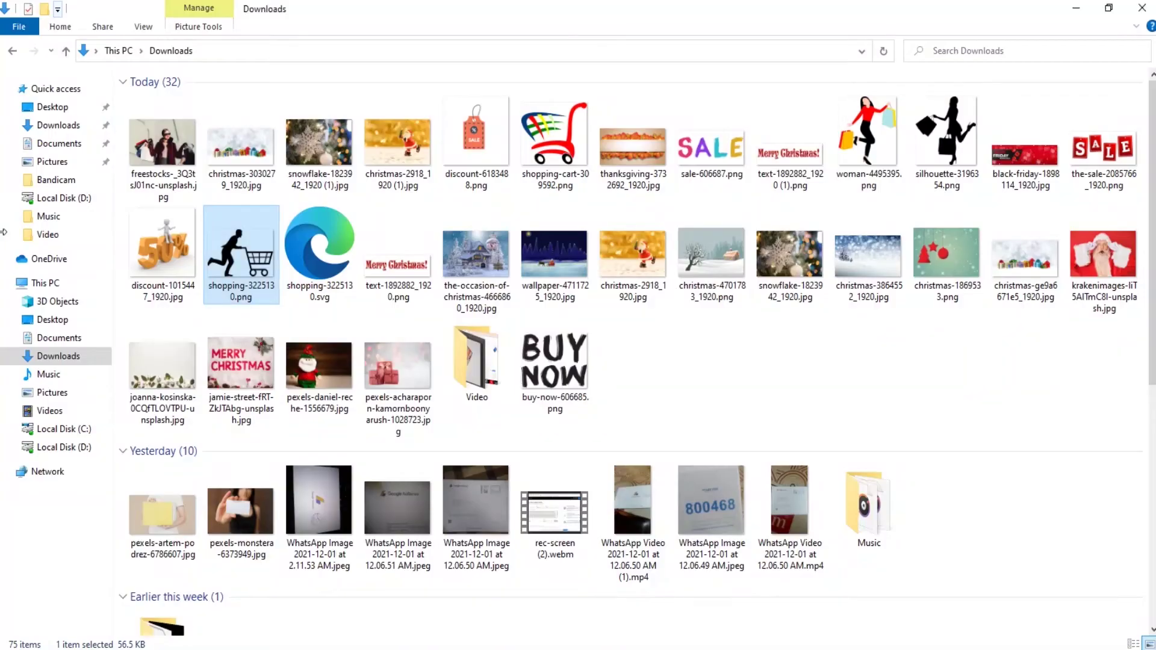
drag(1104, 142, 271, 420)
drag(673, 252, 387, 392)
drag(328, 434, 203, 365)
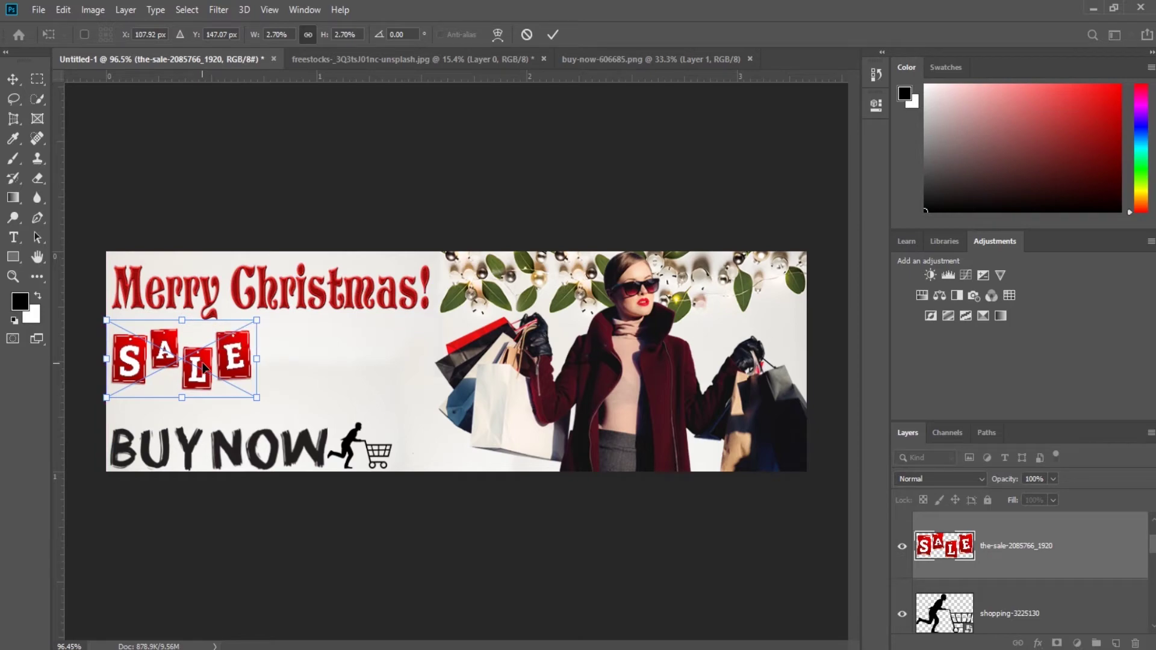
key(Return)
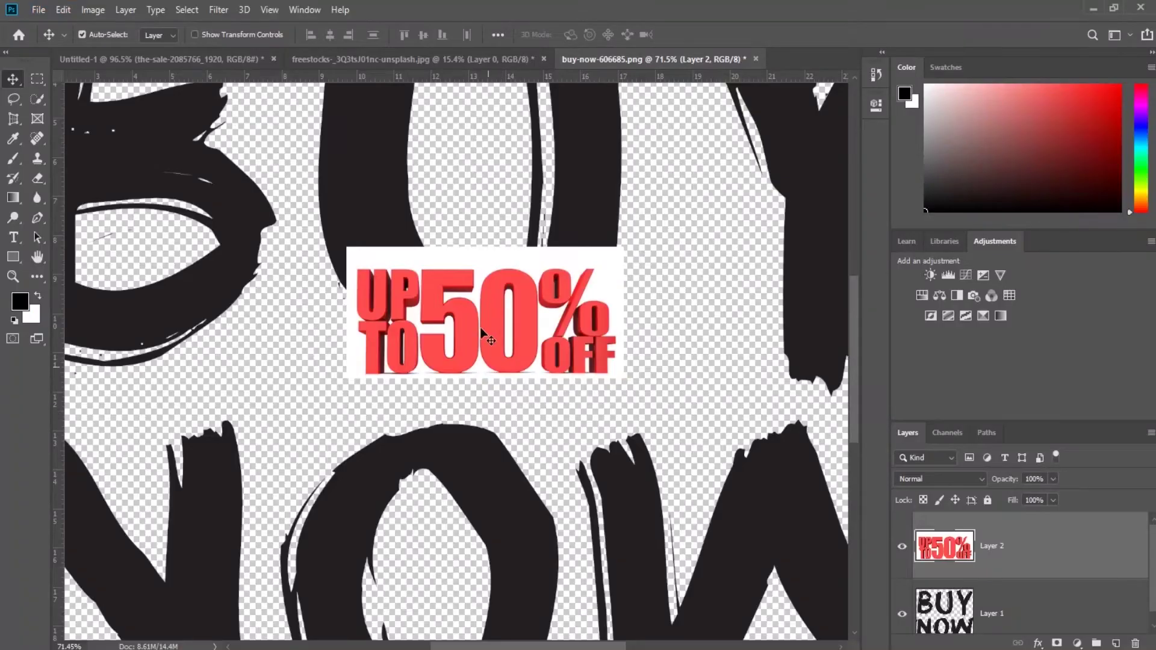
Step: Transfer the UP TO 50% OFF image from buy-now-606685.png into the banner and hide the woman, SALE, cart, BUY, Merry Christmas and background layers
drag(486, 258, 372, 381)
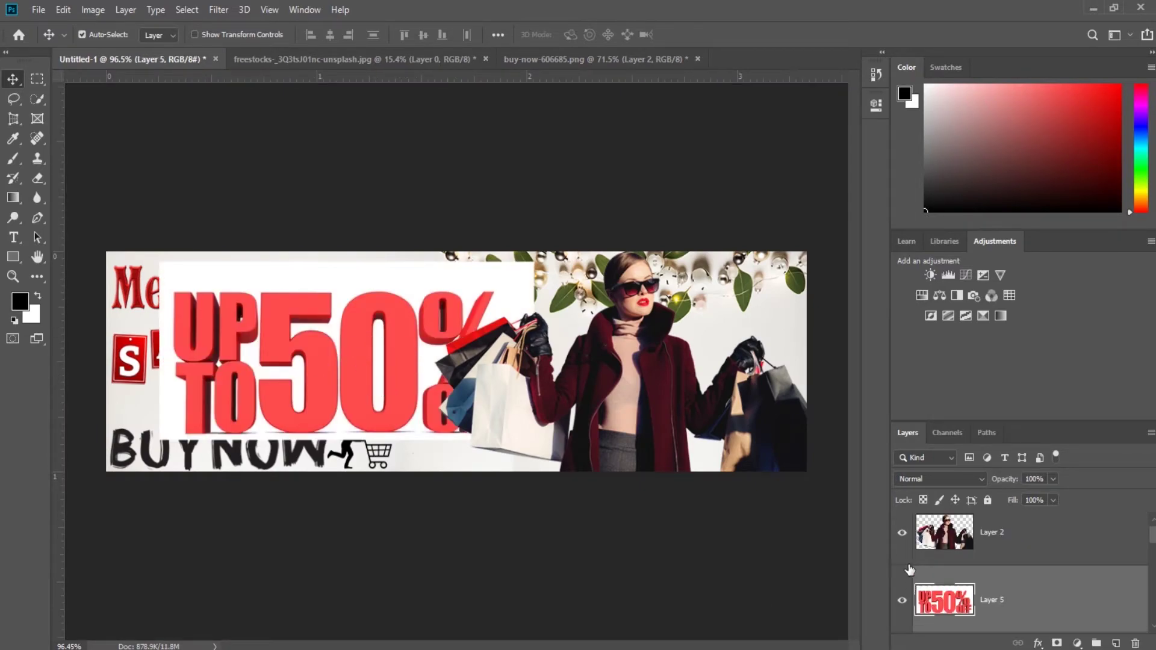
click(902, 532)
scroll(904, 578, down, 2)
scroll(917, 596, down, 2)
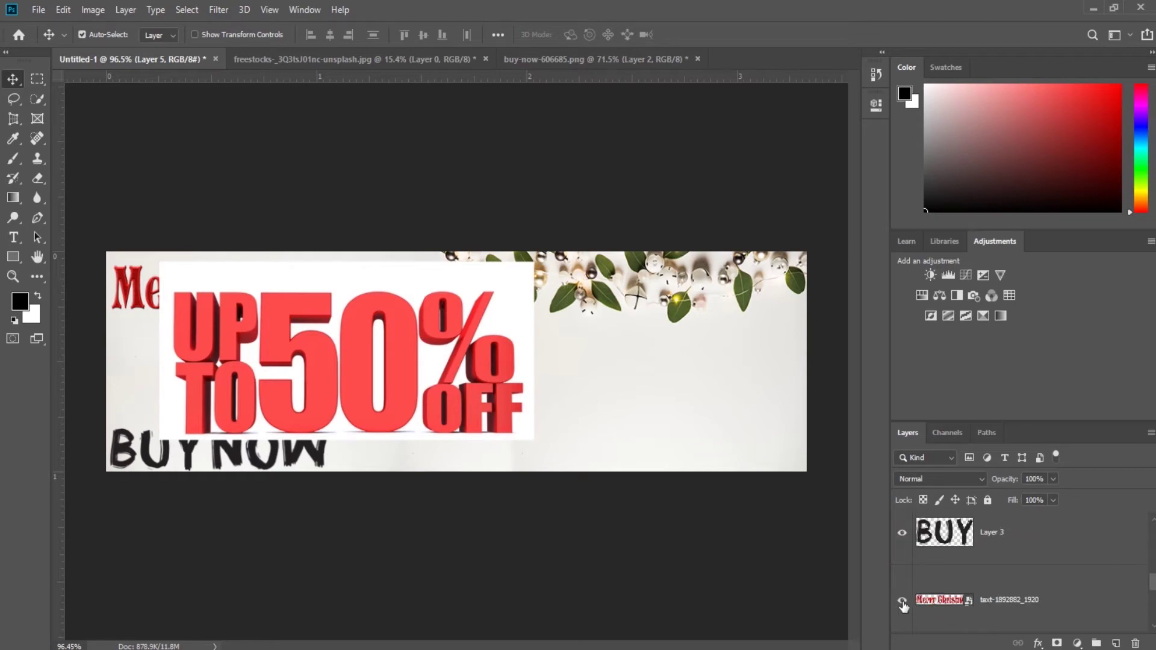
click(902, 601)
click(902, 535)
scroll(903, 602, down, 3)
click(903, 532)
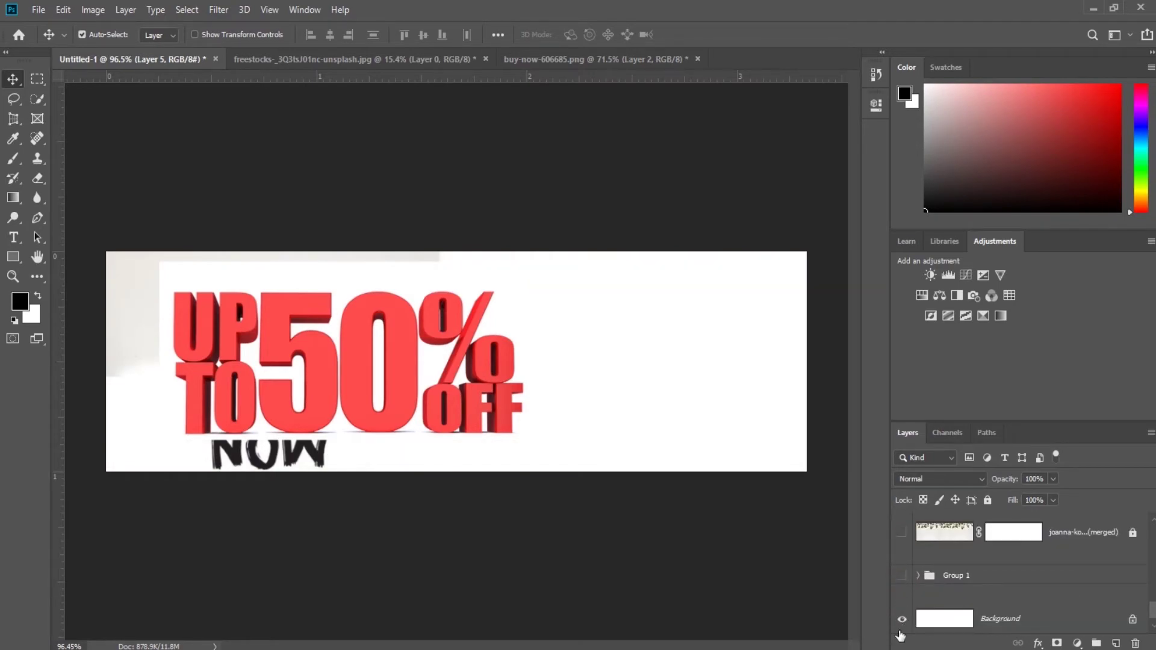
click(902, 620)
Step: Move the UP TO 50% OFF image to the banner's right side and delete its white background using a Color Range selection with increased fuzziness
drag(456, 383, 663, 396)
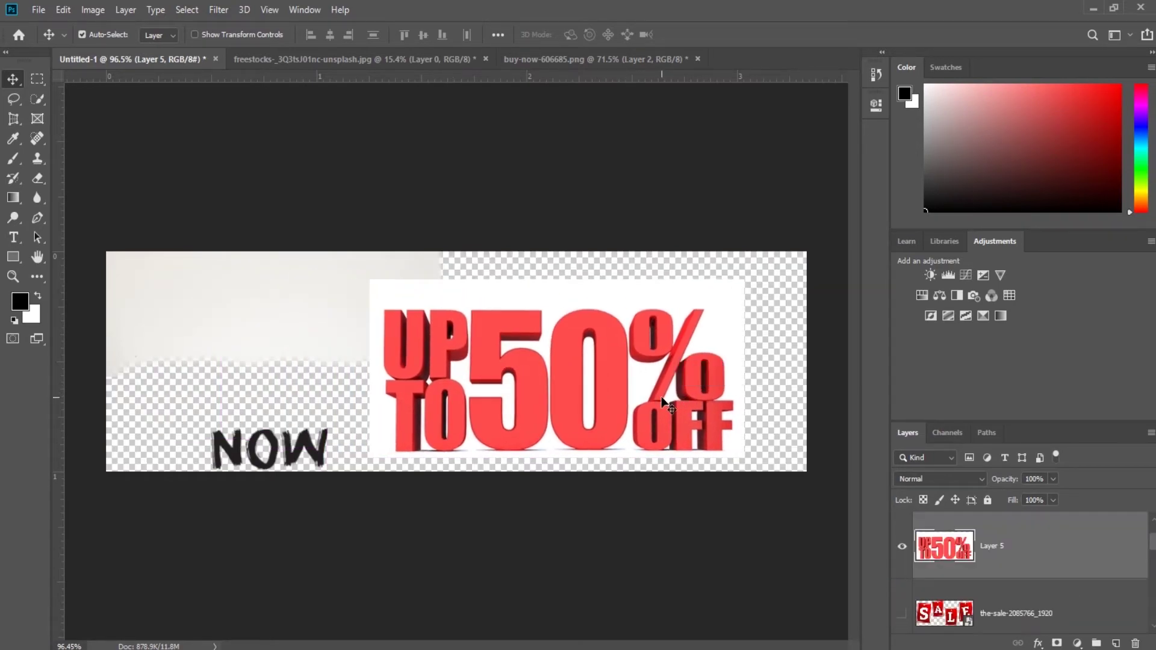
drag(596, 326, 642, 310)
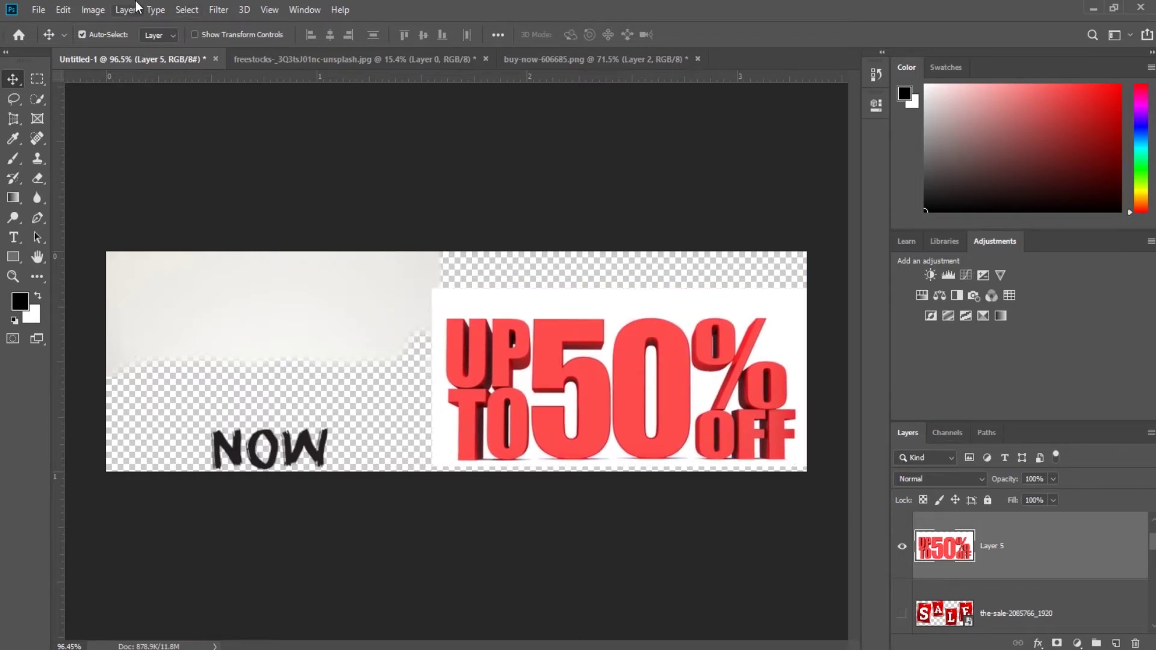
click(186, 10)
click(210, 156)
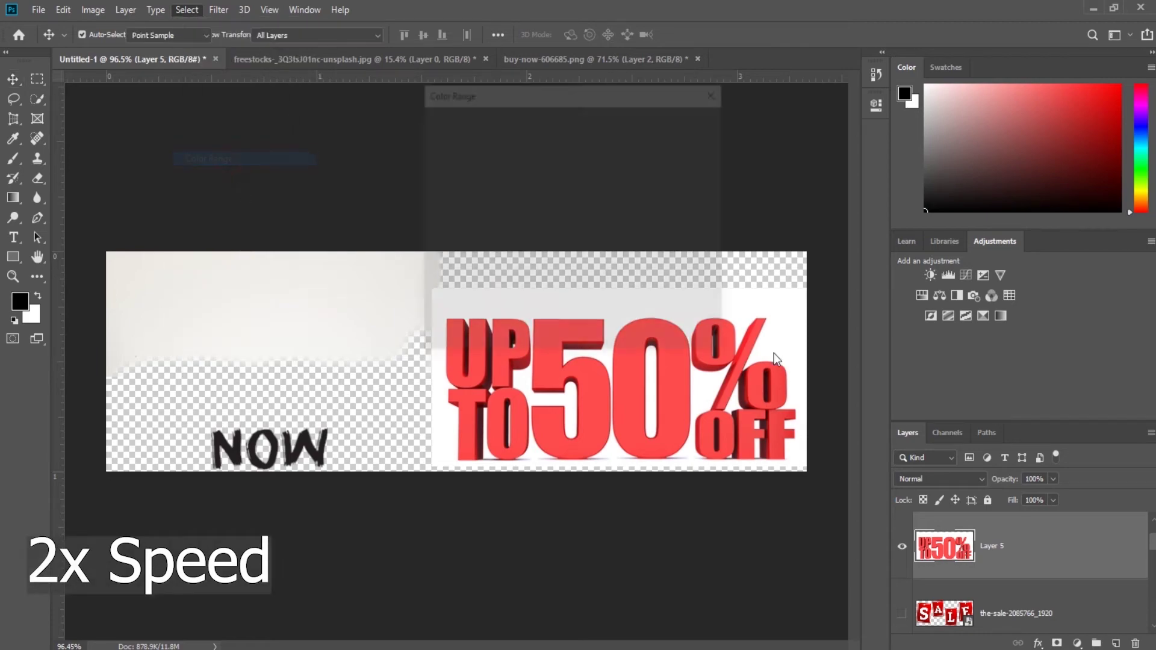
drag(582, 93, 265, 139)
click(563, 303)
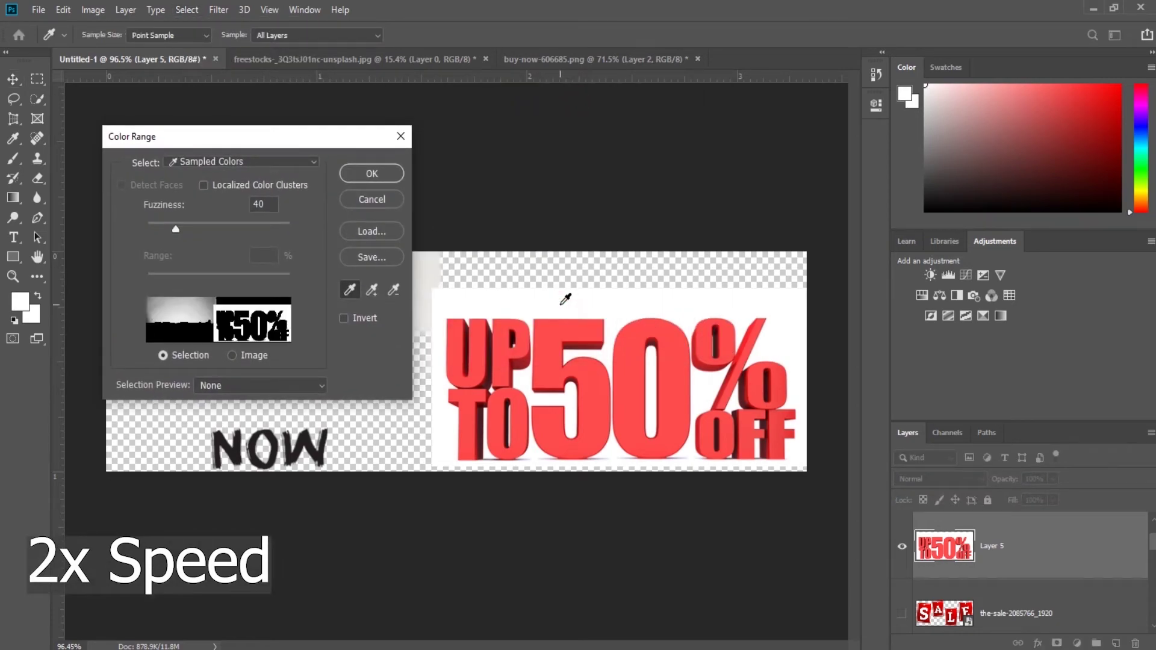
drag(176, 230, 196, 230)
click(368, 174)
key(v)
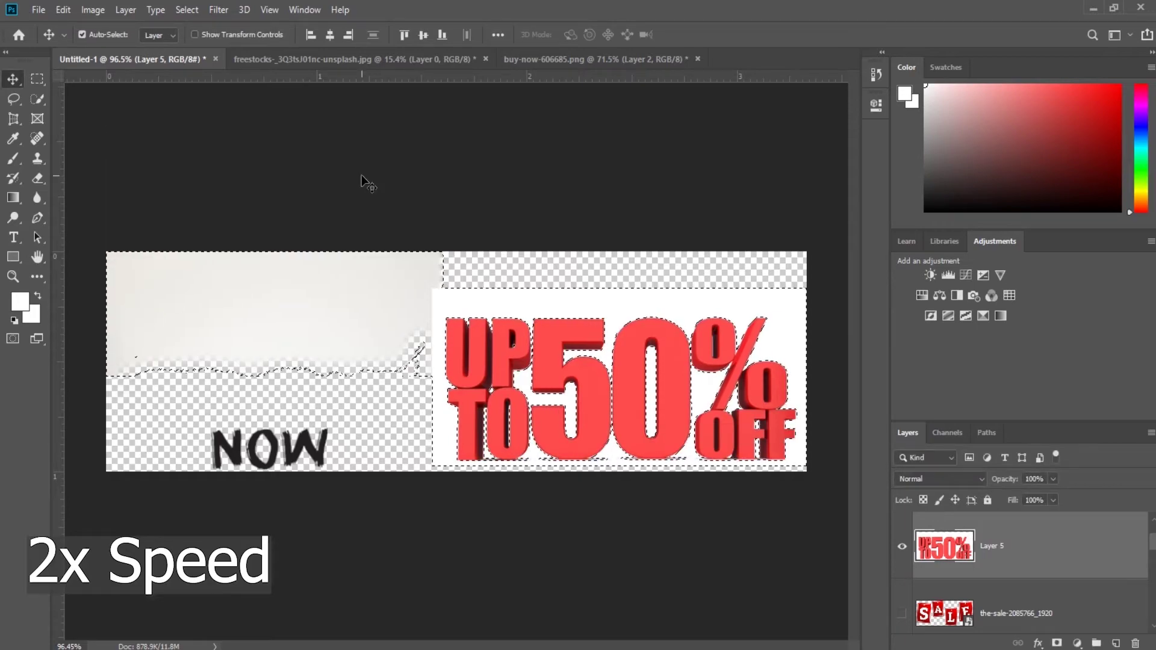
key(Delete)
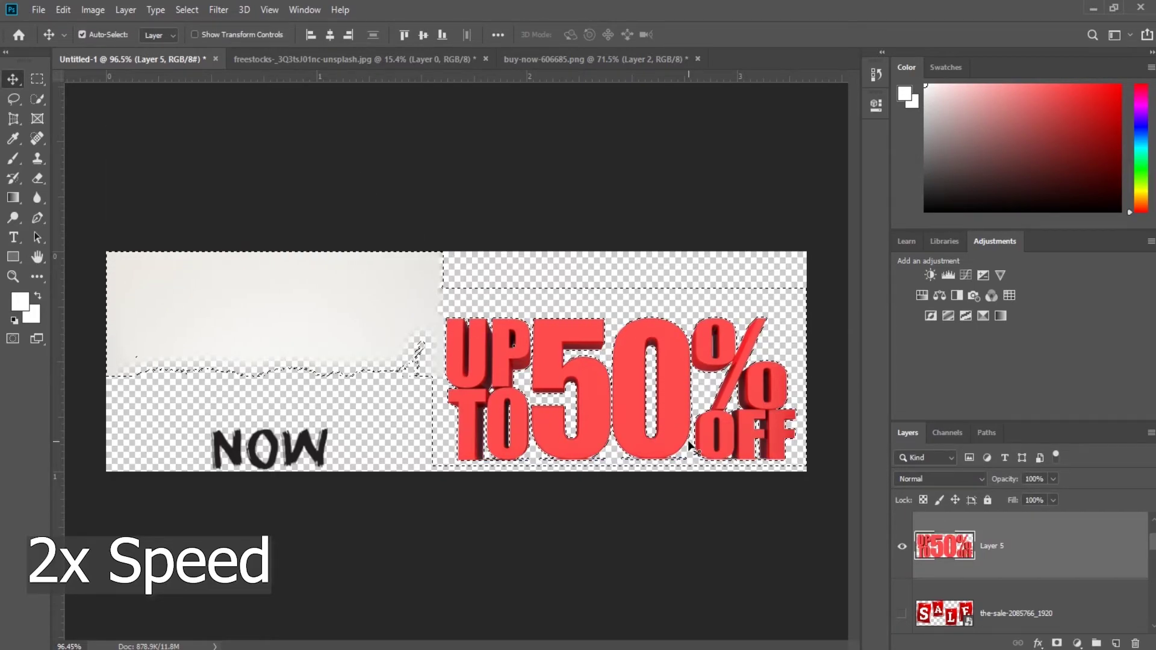
key(ctrl+d)
Step: Make the SALE, shopping cart, Merry Christmas, ornament background, white Background and woman layers visible again
click(902, 613)
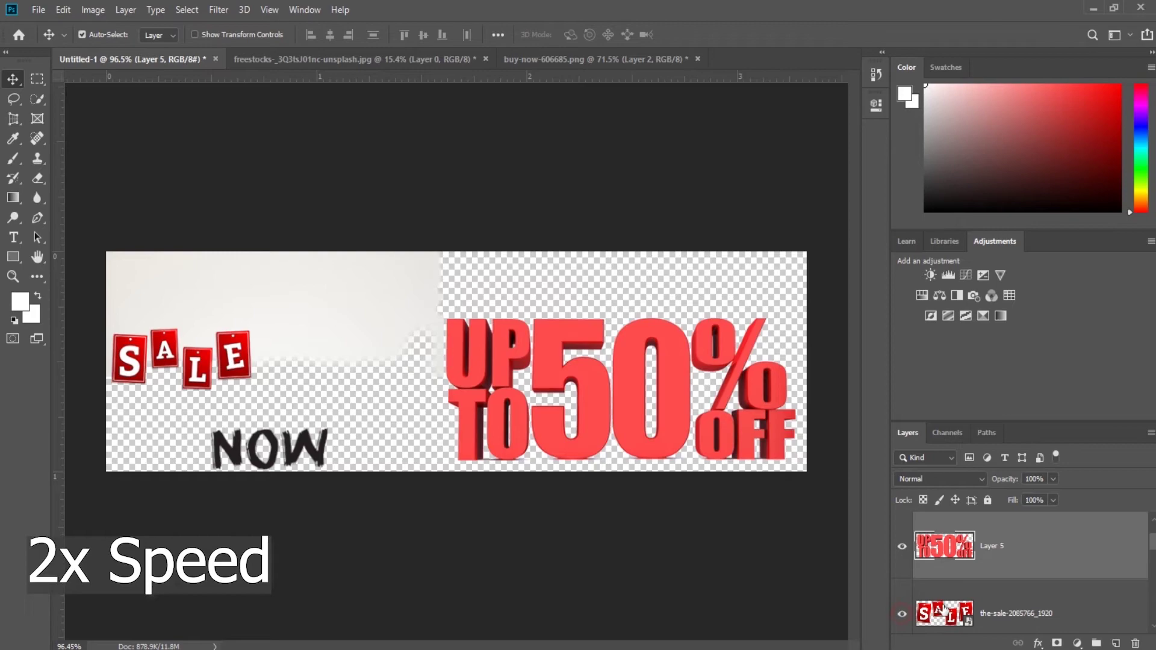
scroll(943, 611, up, 2)
click(903, 614)
scroll(939, 602, down, 2)
click(902, 614)
scroll(939, 602, down, 2)
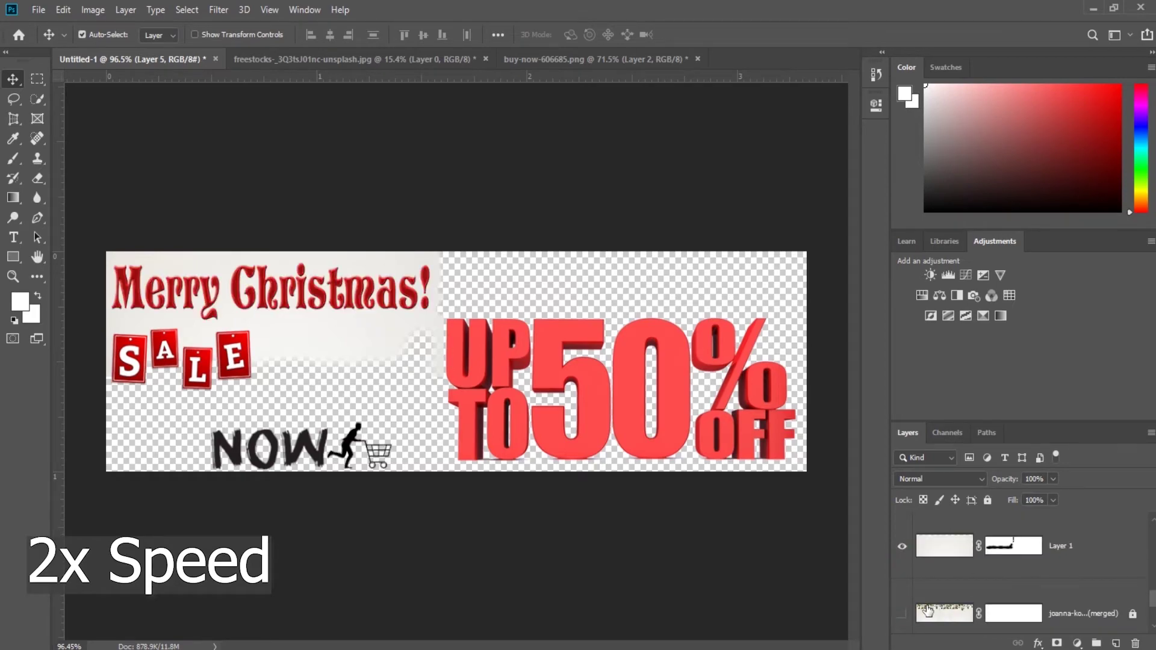
click(903, 614)
scroll(940, 608, down, 2)
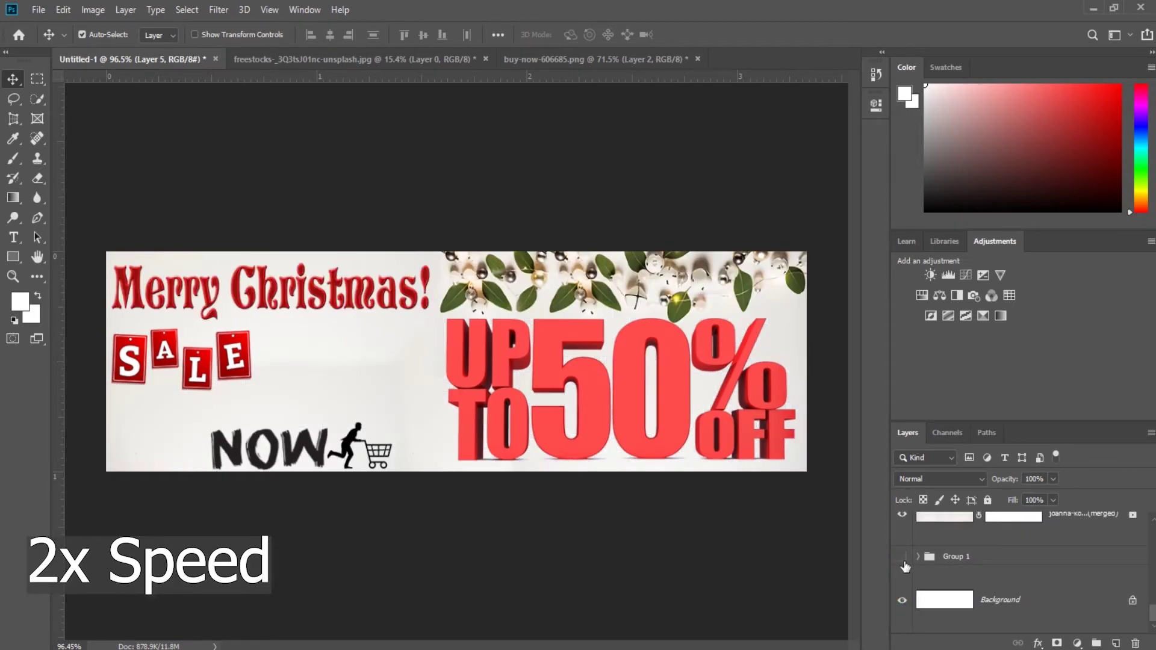
scroll(905, 567, up, 3)
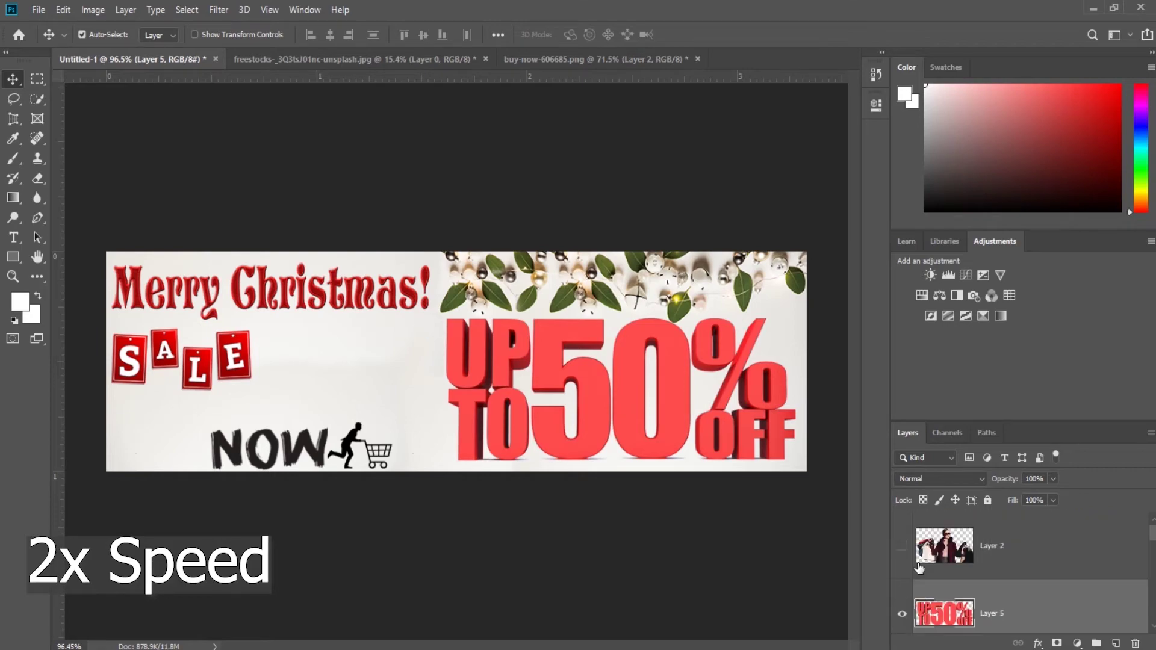
click(902, 546)
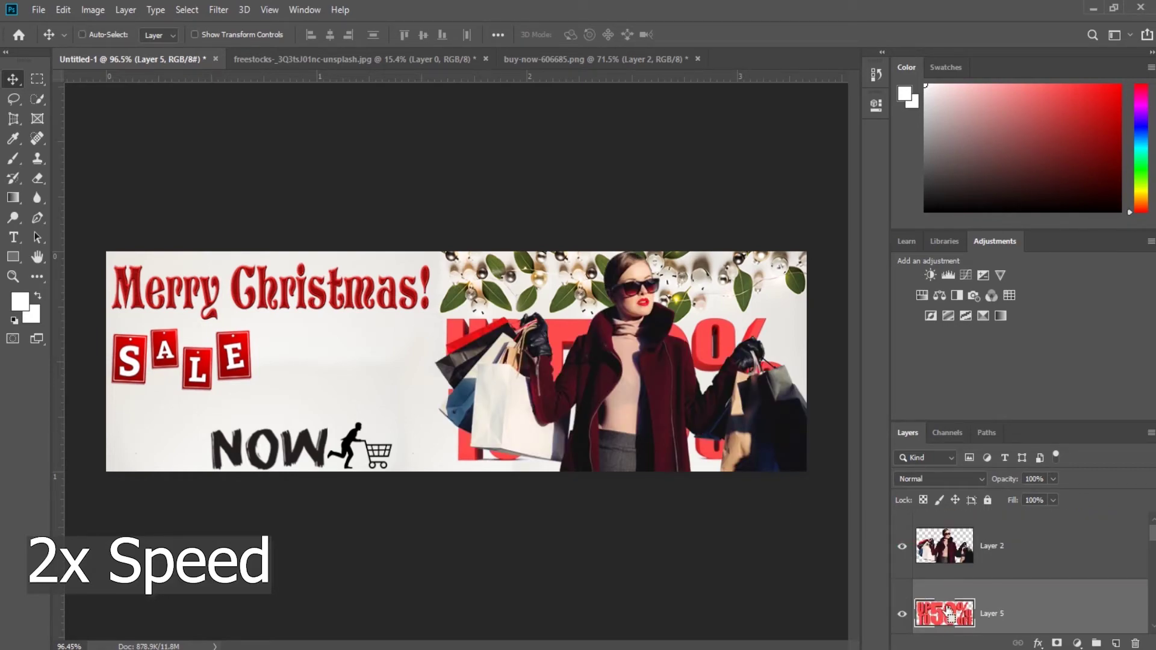
Step: Scale down the UP TO 50% OFF layer and position it right of the SALE tags, below the Merry Christmas text
key(ctrl+t)
drag(798, 466, 617, 389)
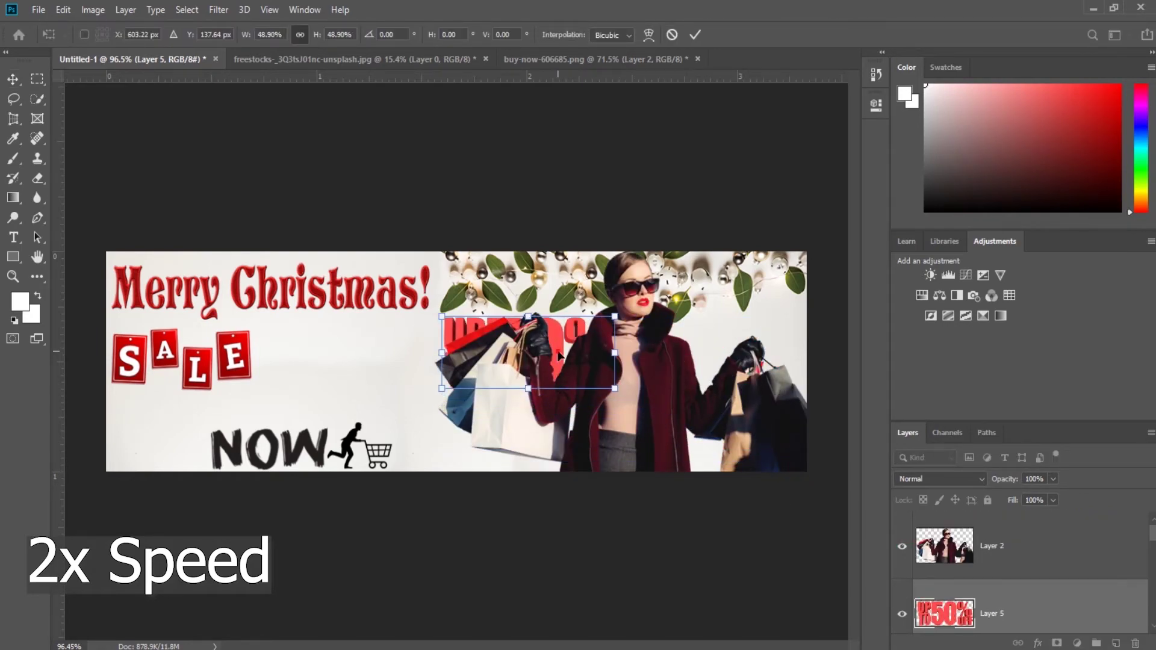
drag(557, 352, 373, 371)
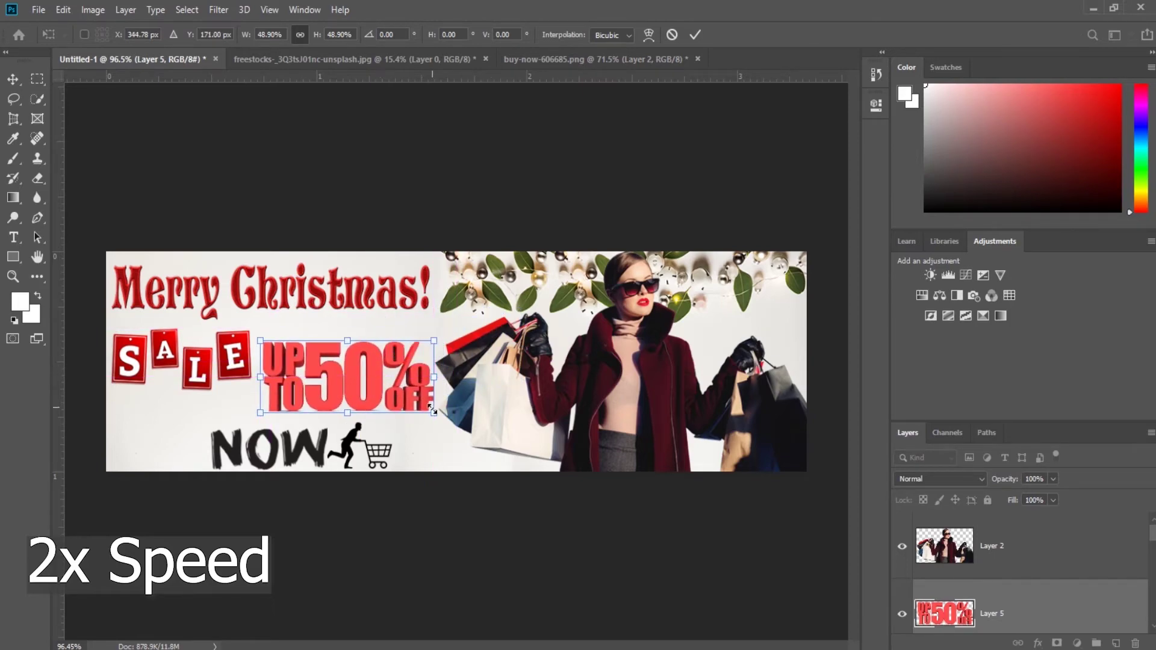
drag(435, 413, 409, 395)
drag(359, 392, 359, 397)
key(Return)
scroll(1018, 611, down, 5)
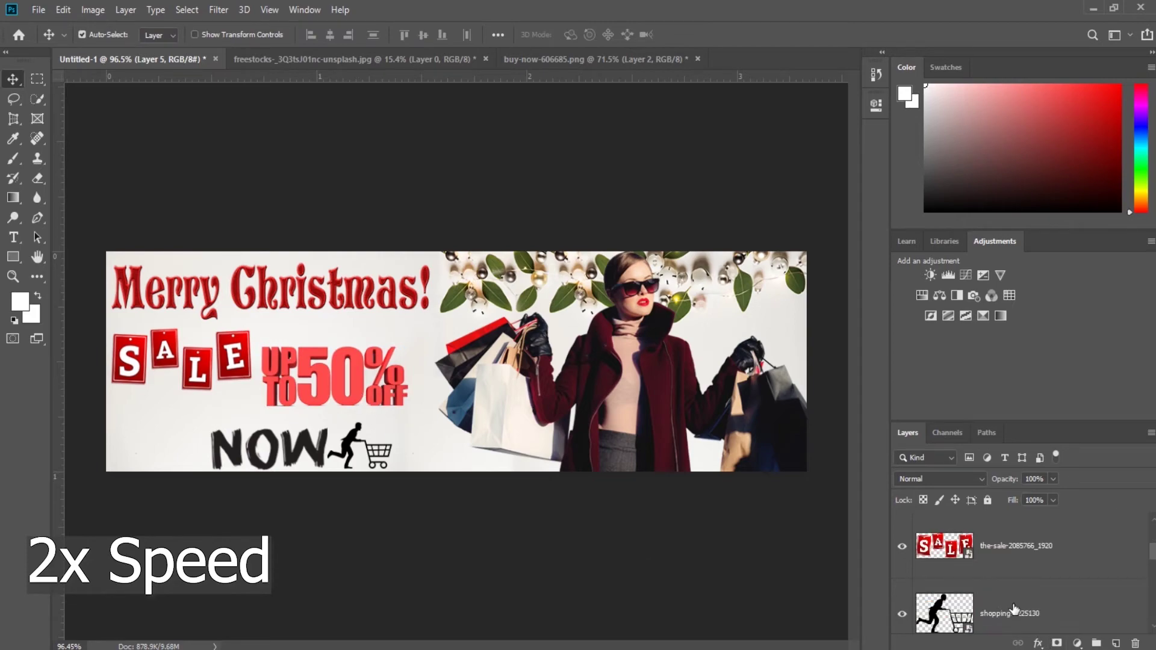
Step: Show the BUY layer and rearrange the layout with SALE and UP TO 50% OFF above the Merry Christmas text
click(903, 613)
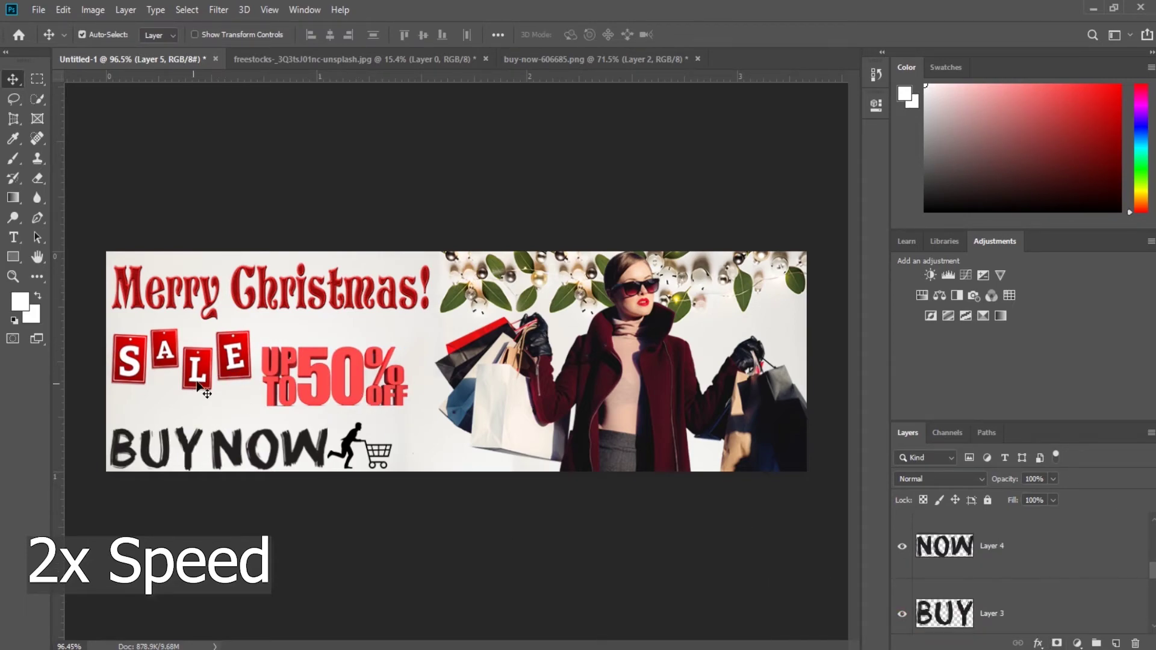
drag(199, 386, 200, 378)
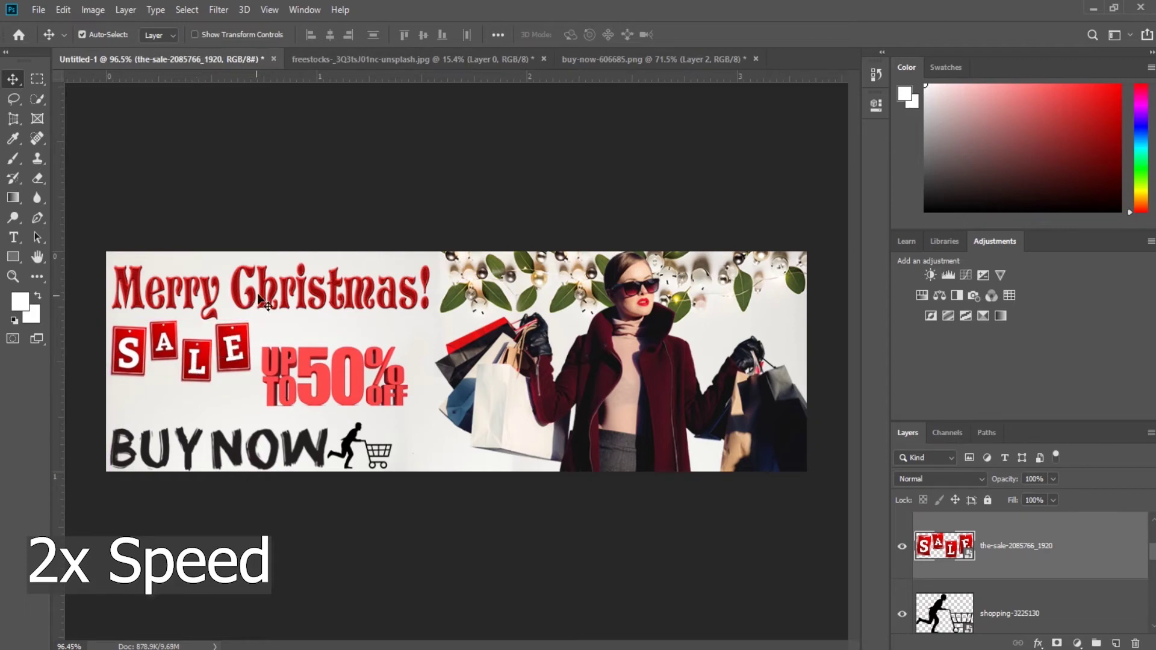
drag(257, 295, 256, 394)
drag(195, 357, 205, 307)
drag(313, 389, 313, 335)
Step: Scale down the UP TO 50% OFF layer and the SALE tags, shifting the Merry Christmas text slightly up
key(ctrl+t)
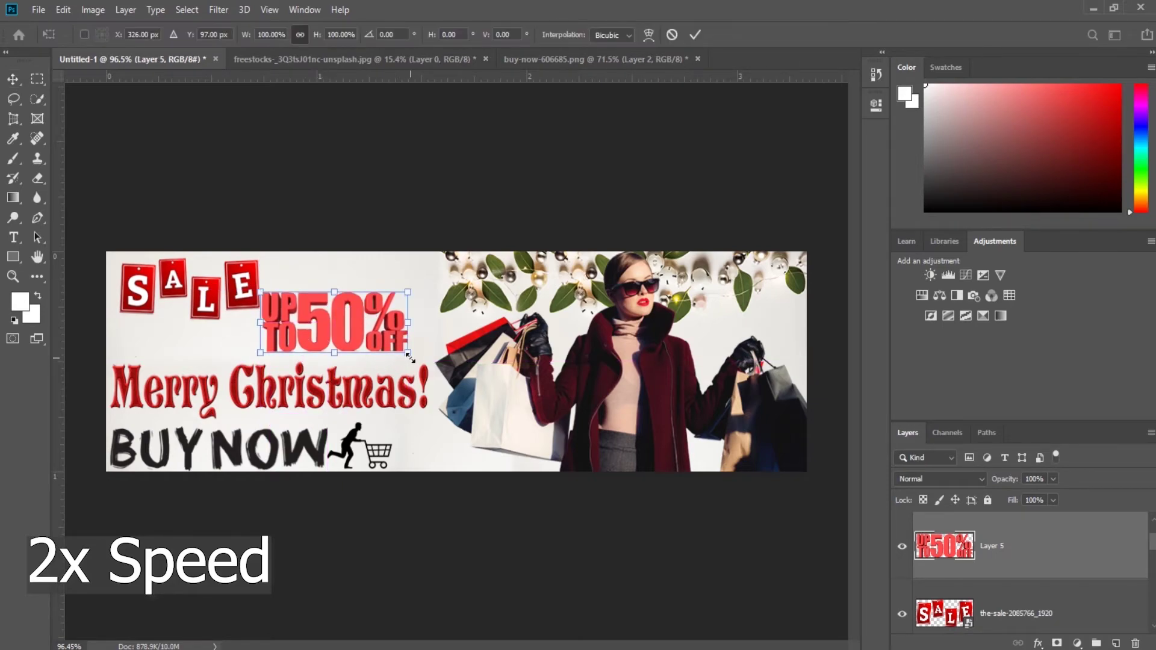
drag(408, 354, 377, 340)
key(Return)
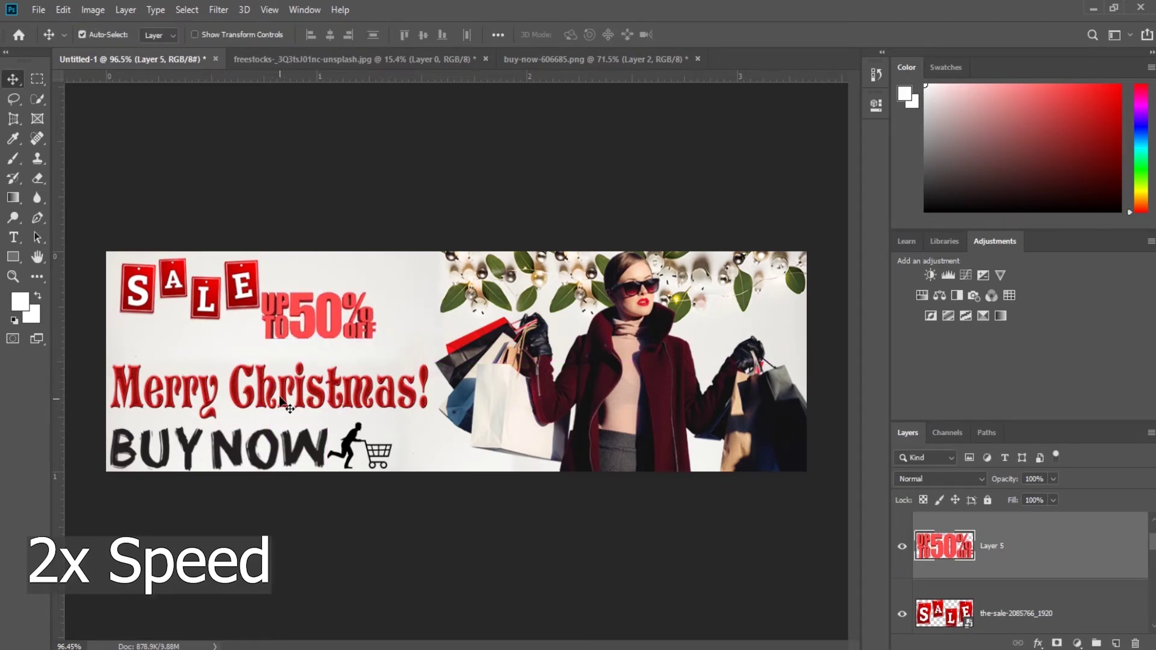
drag(308, 363, 217, 302)
click(208, 299)
key(ctrl+t)
key(Return)
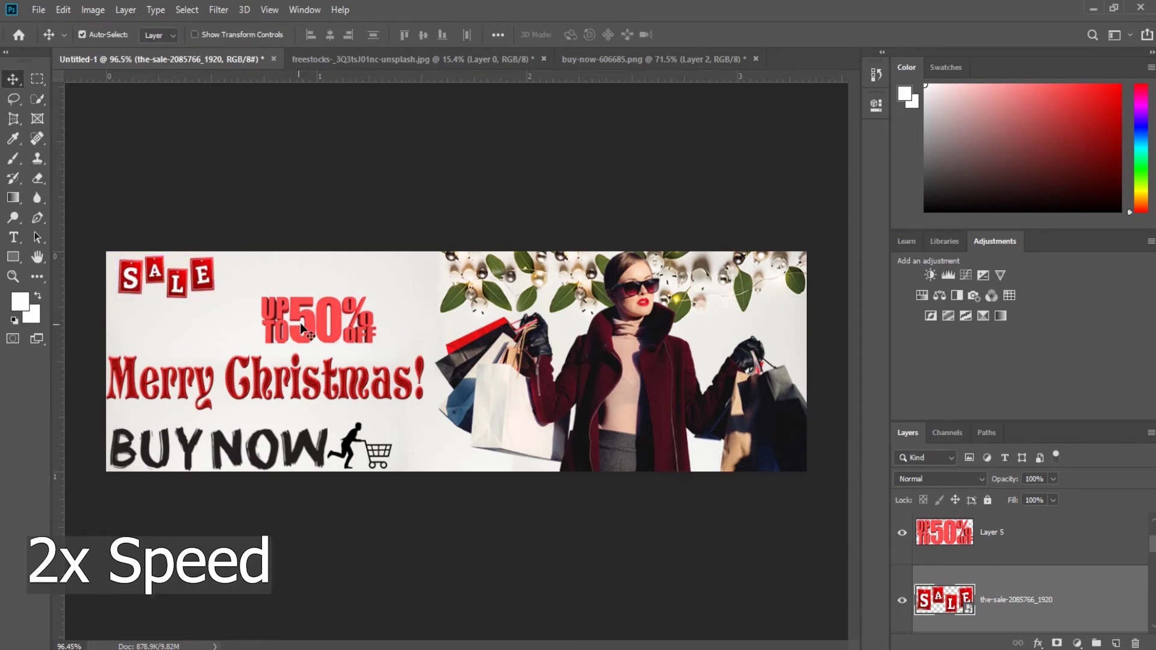
Step: Lock the white background Layer 1 and move UP TO 50% OFF and Merry Christmas closer to the SALE tags
click(308, 335)
click(988, 500)
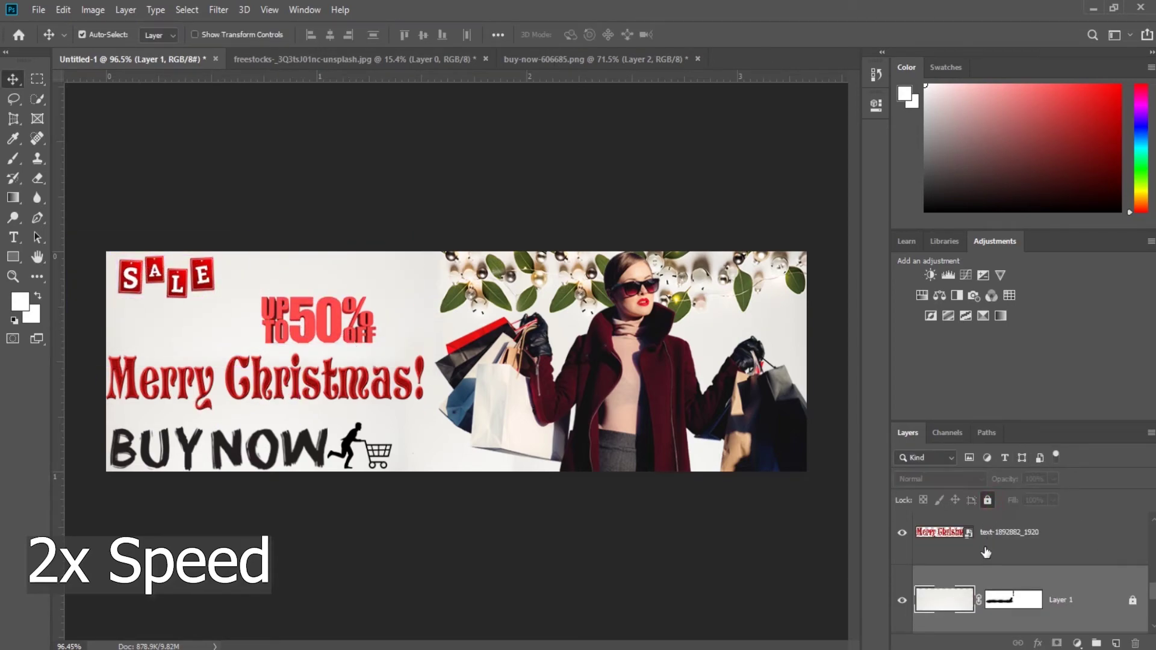
drag(313, 330, 267, 319)
drag(264, 371, 262, 362)
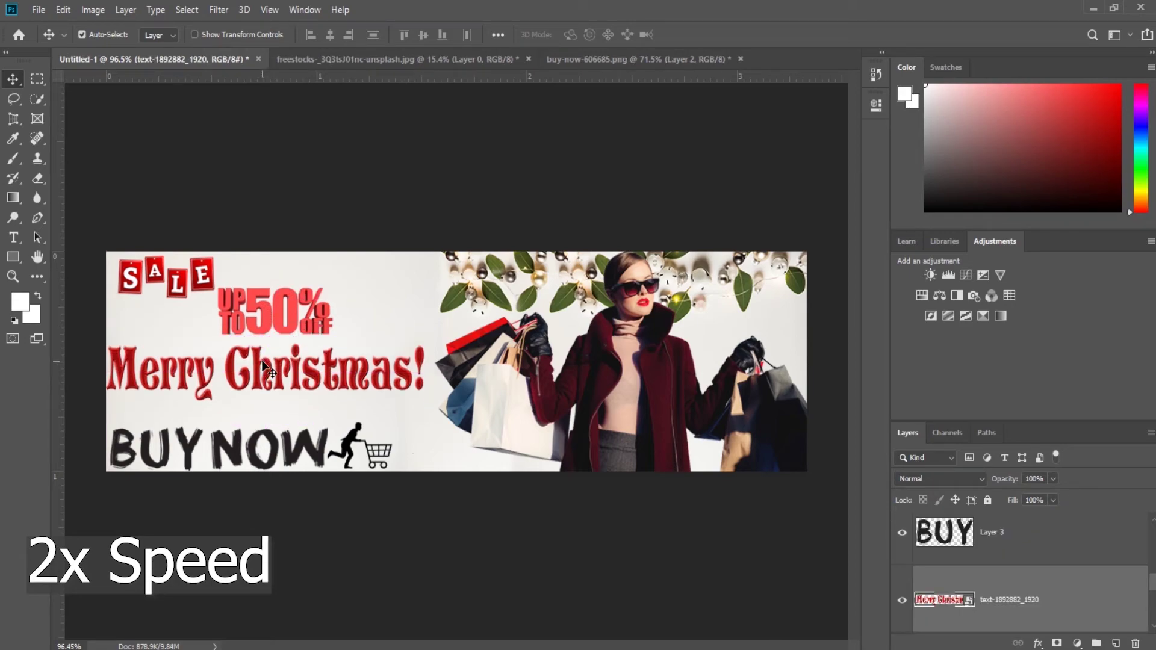
key(Down)
key(Down)
key(Down)
key(Down)
Step: Enlarge the UP TO 50% OFF layer between the SALE tags and the Merry Christmas text
click(274, 316)
key(ctrl+t)
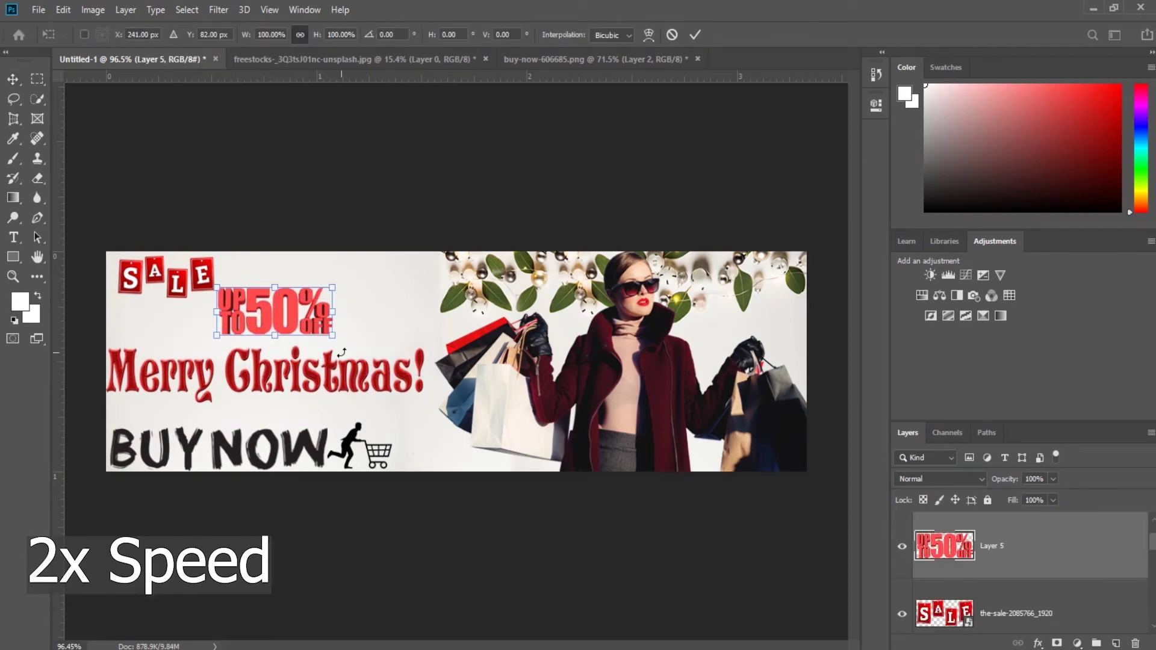
drag(333, 288, 354, 255)
key(Return)
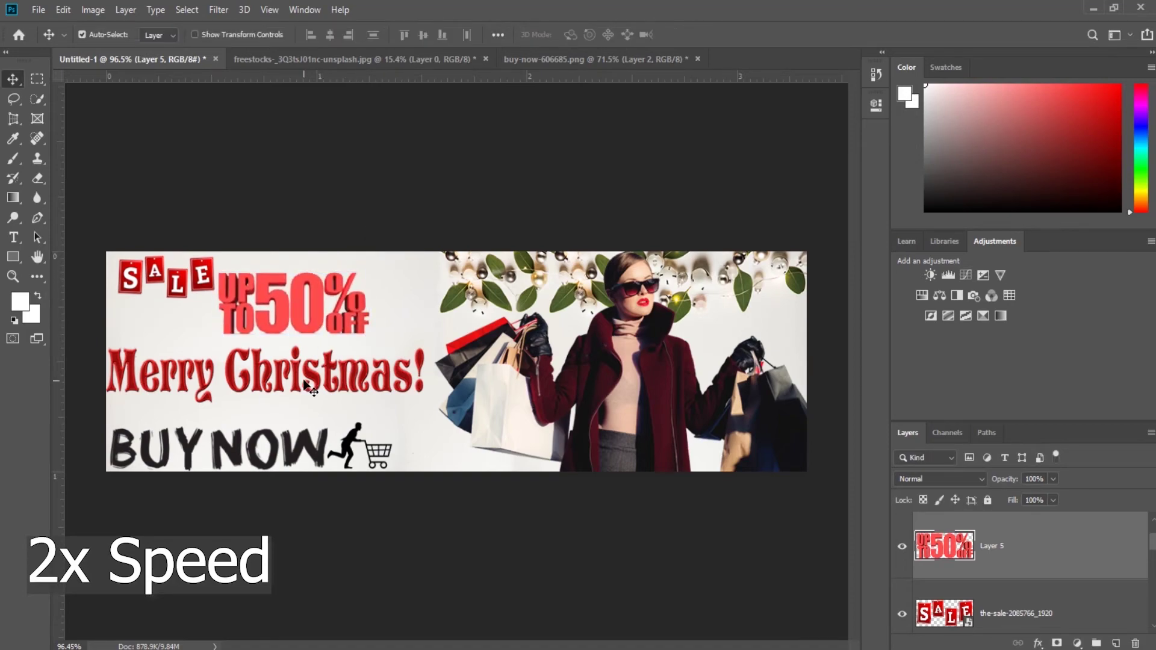
Step: Shrink the SALE tags further and reposition the Merry Christmas text and UP TO 50% OFF around them
drag(268, 373, 267, 376)
drag(274, 312, 209, 299)
click(176, 287)
key(ctrl+t)
key(Return)
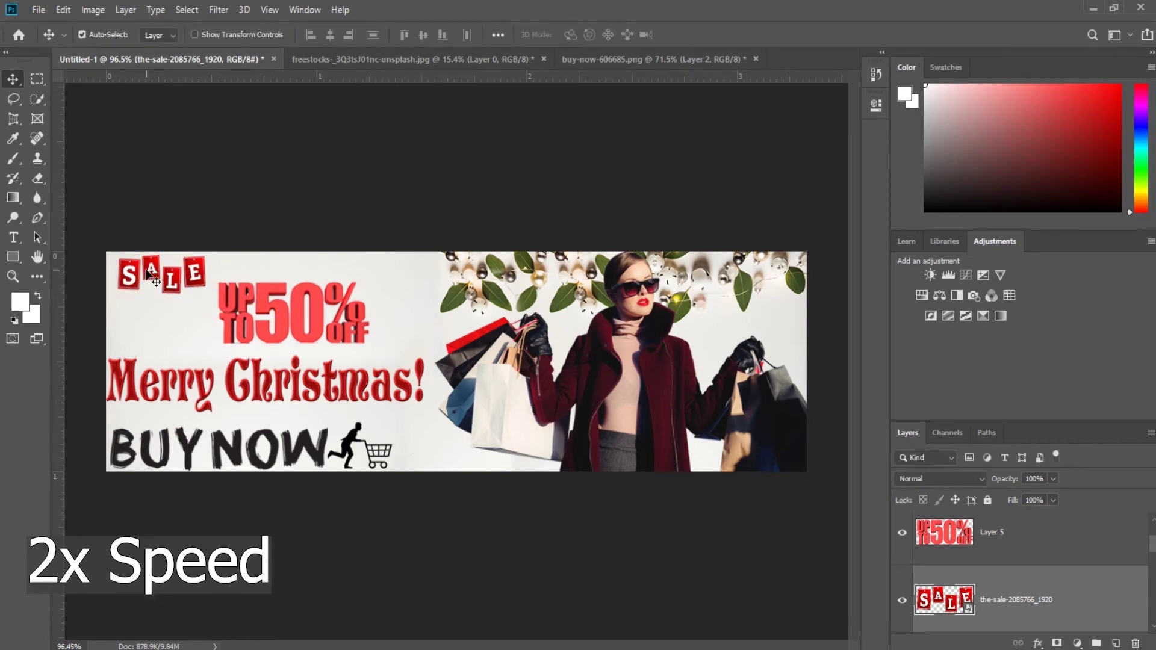
drag(148, 276, 144, 274)
drag(279, 318, 267, 318)
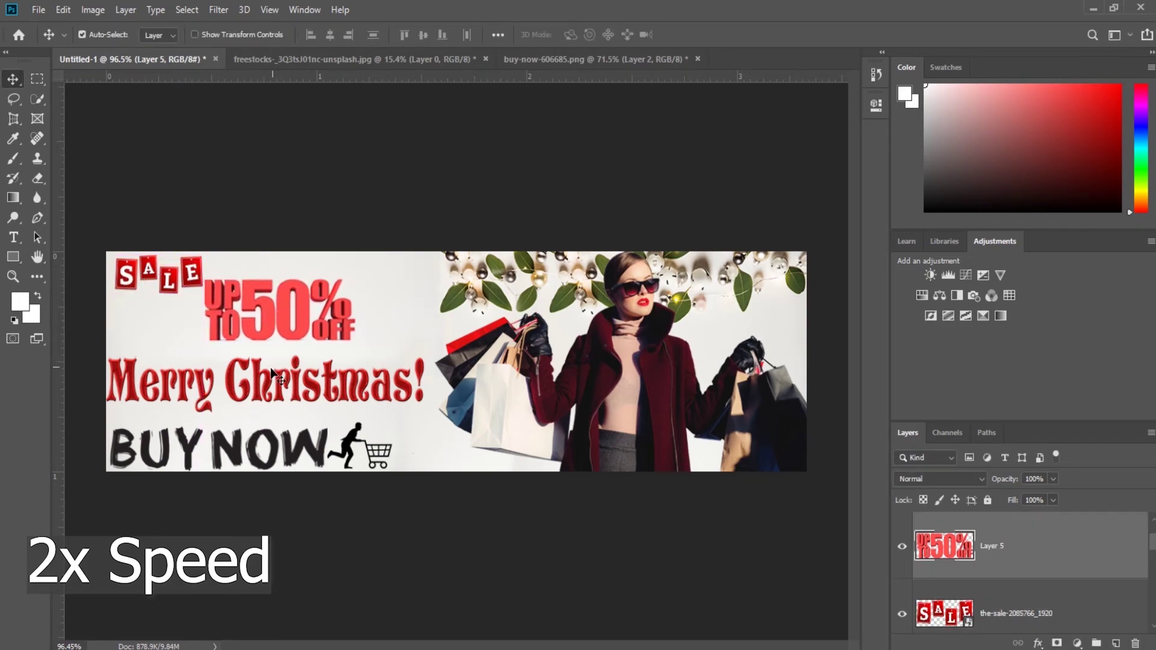
Step: Add a ff0000 solid color fill layer clipped to UP TO 50% OFF and set its blend mode to Soft Light
scroll(1052, 597, up, 1)
scroll(1050, 596, down, 1)
click(1078, 646)
click(988, 382)
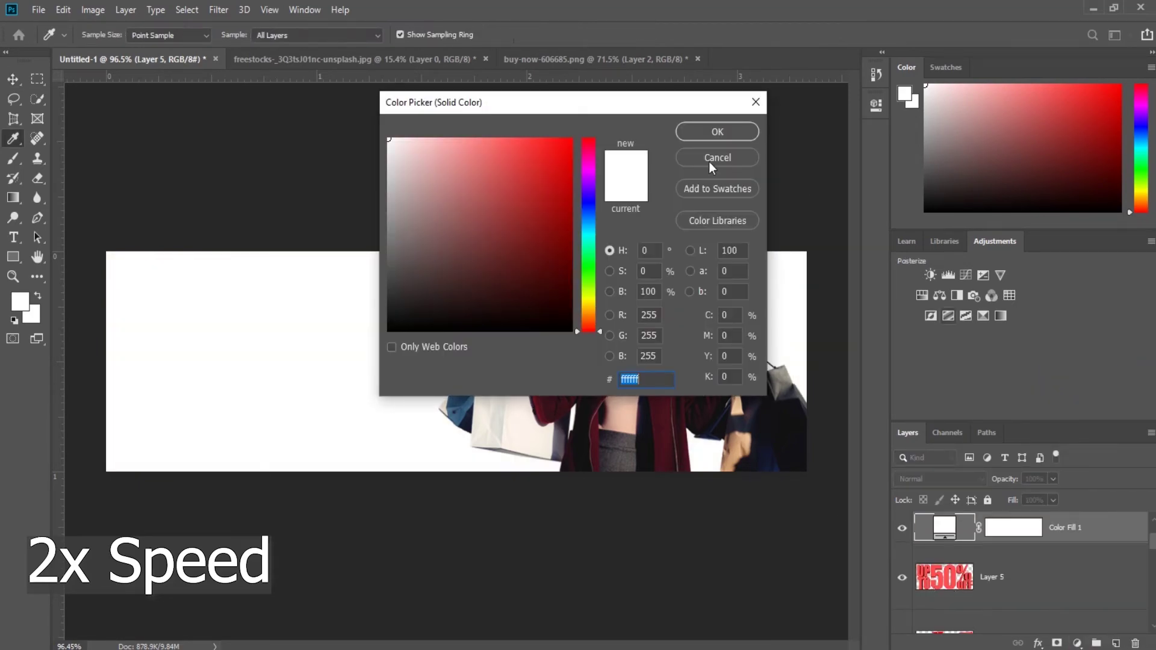
text(ff0000)
click(715, 129)
alt+click(932, 540)
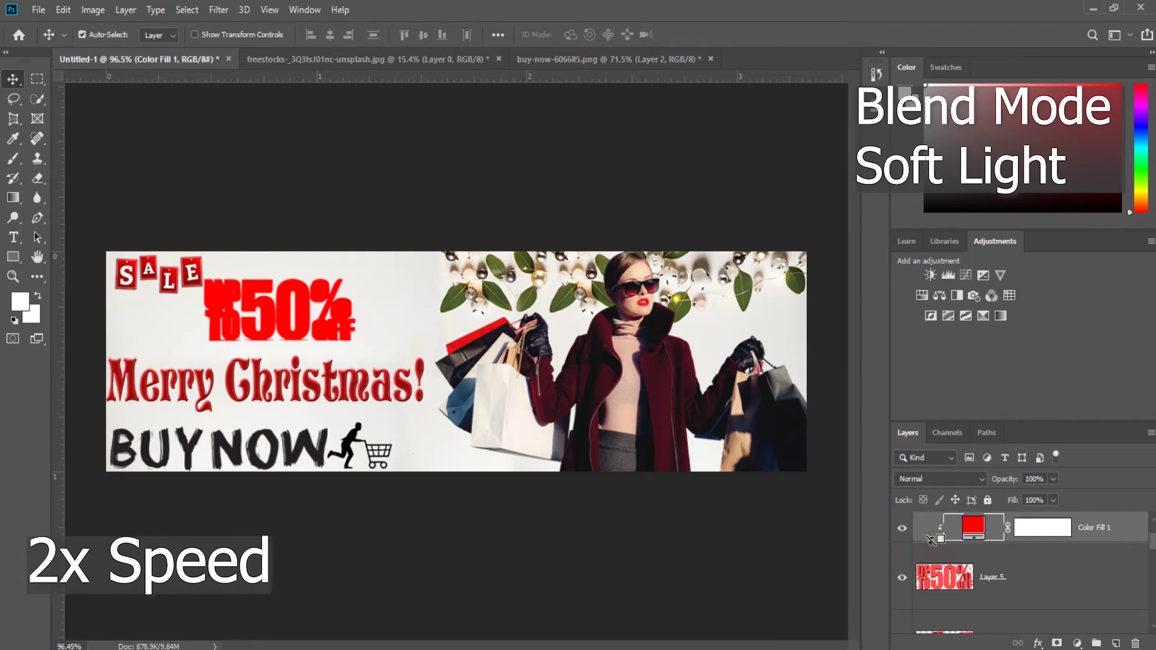
click(939, 479)
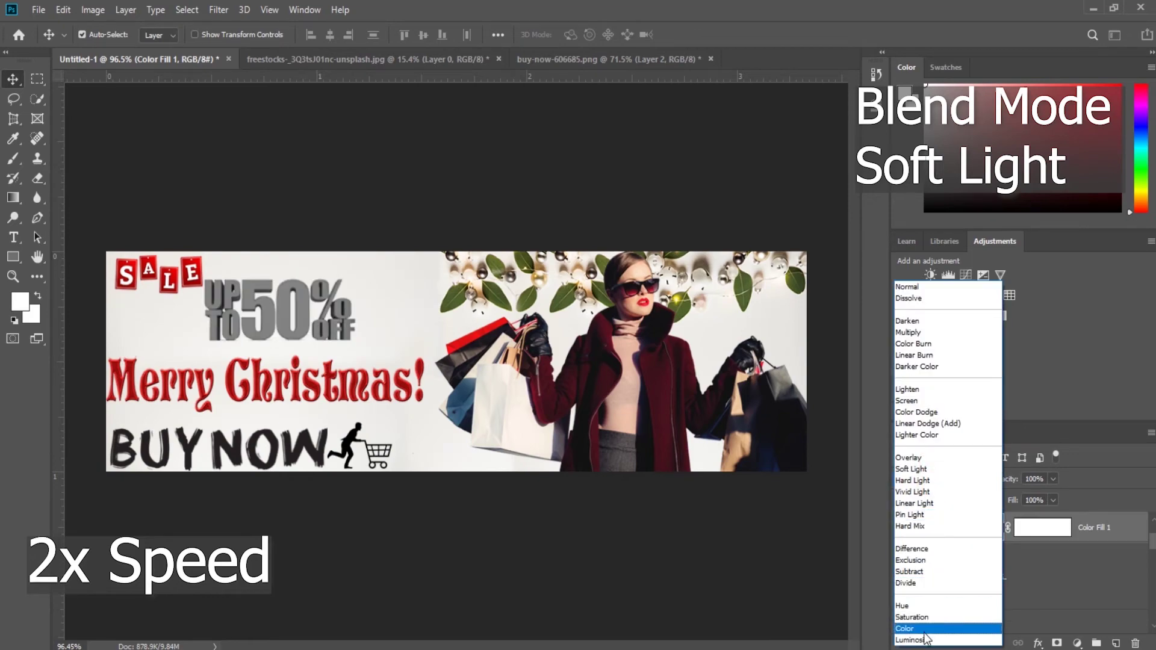
click(916, 476)
Step: Apply an Inner Glow to the UP TO 50% OFF layer with blend mode Multiply and color 000000
click(1077, 577)
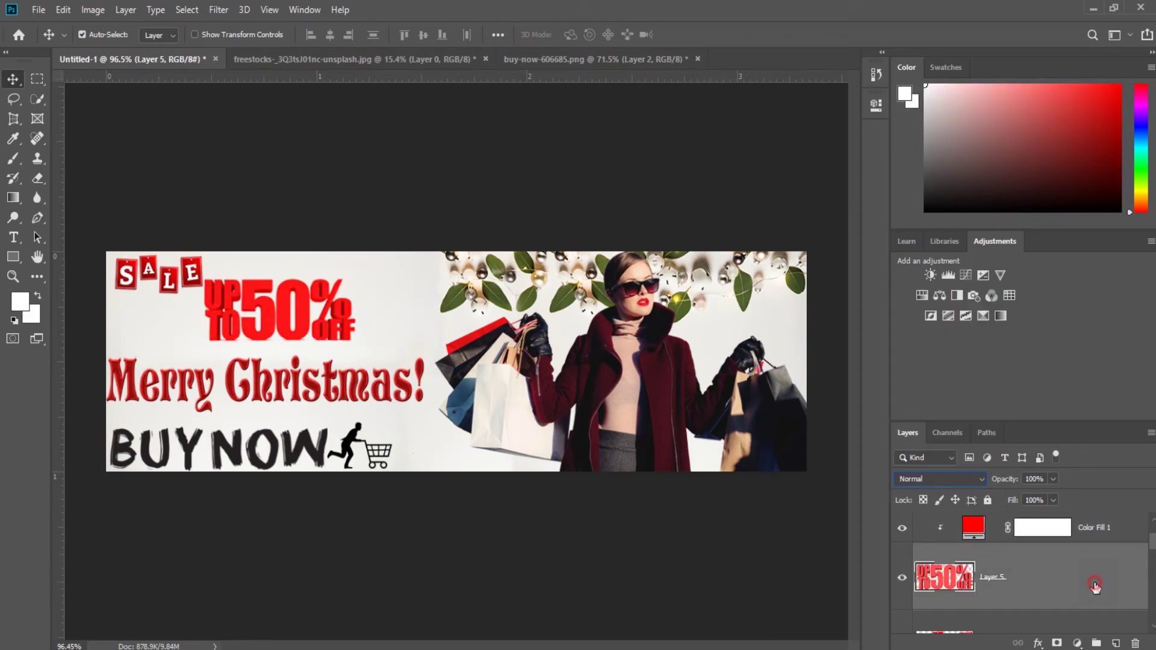
double_click(1094, 589)
click(617, 273)
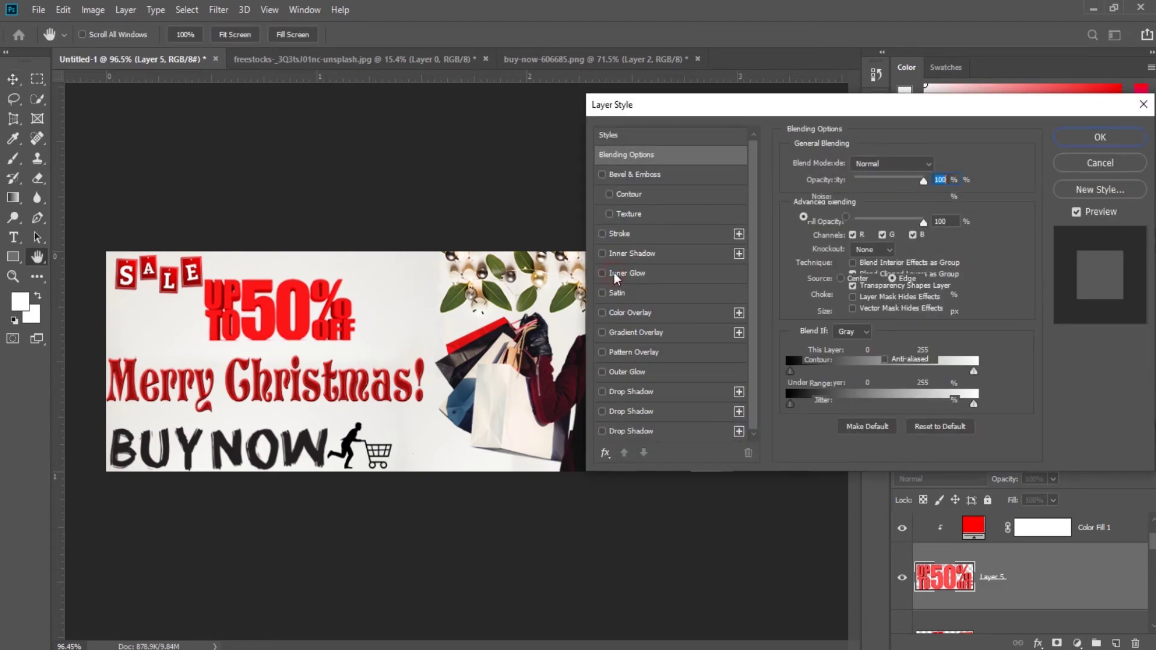
click(879, 163)
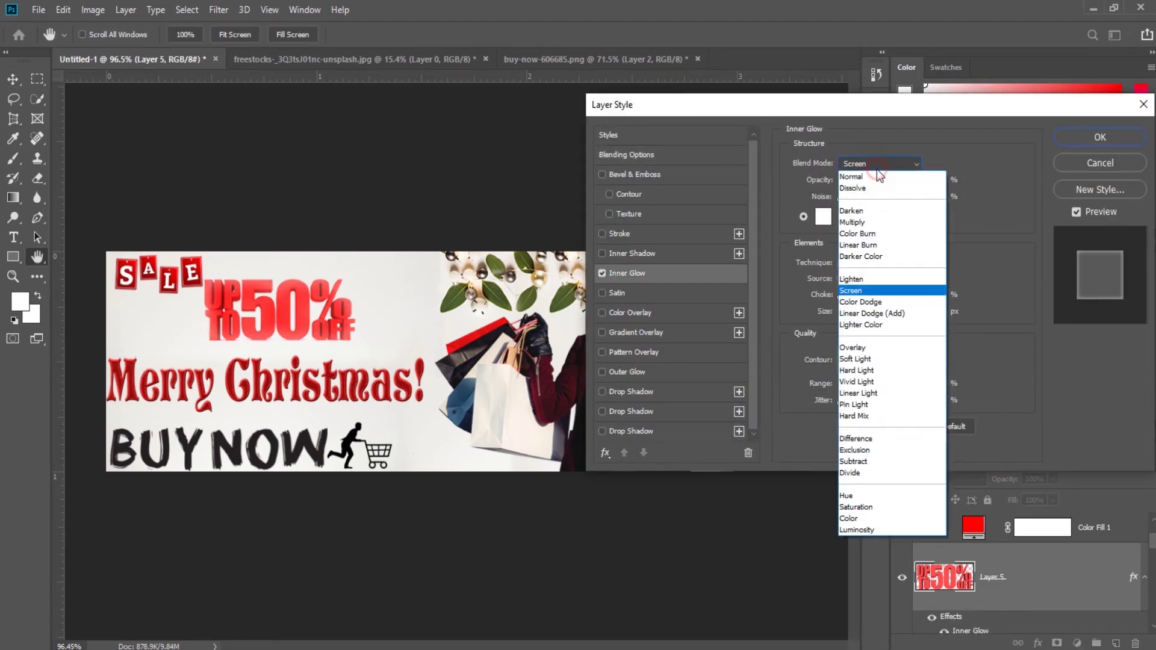
click(856, 205)
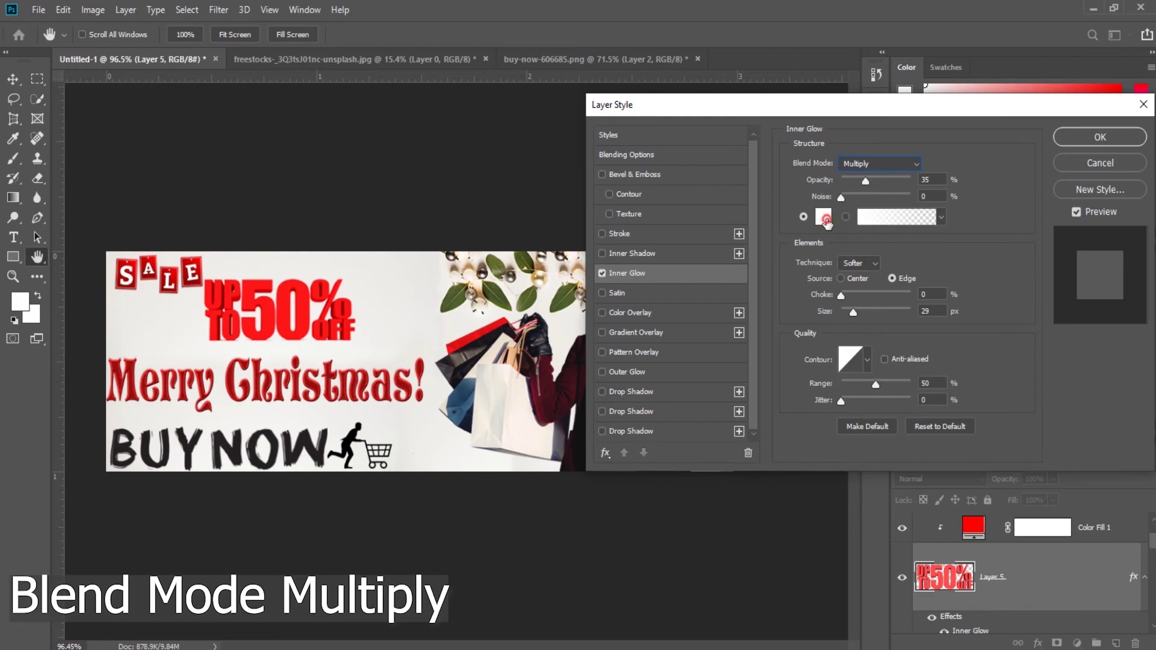
click(824, 218)
text(000000)
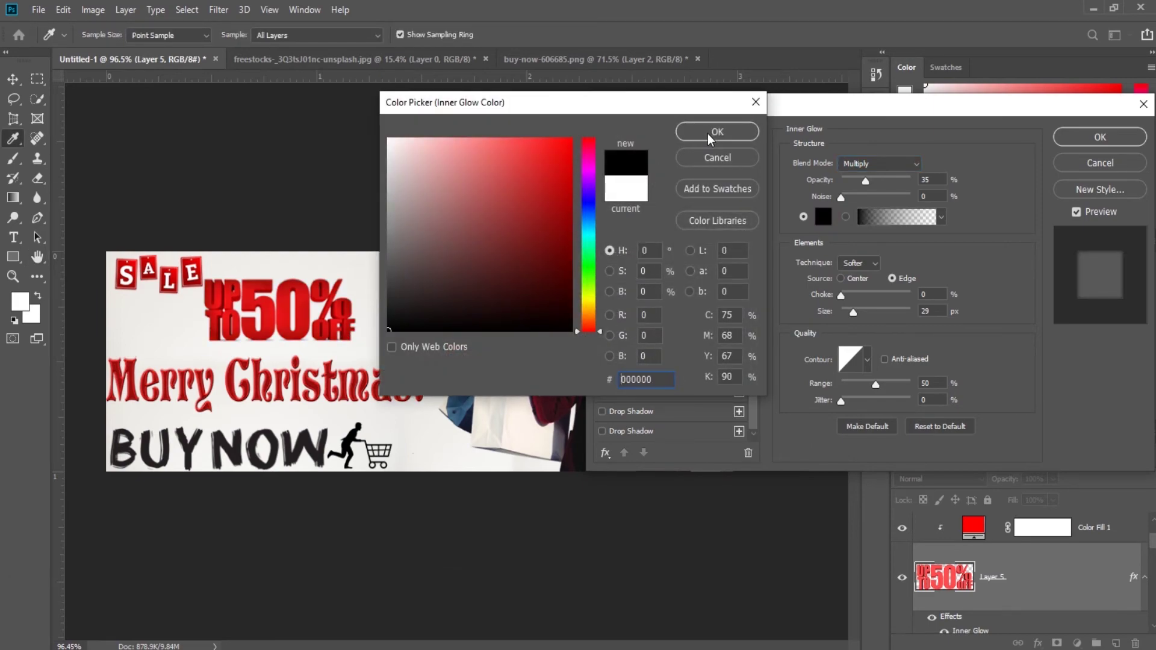
click(716, 132)
click(1090, 140)
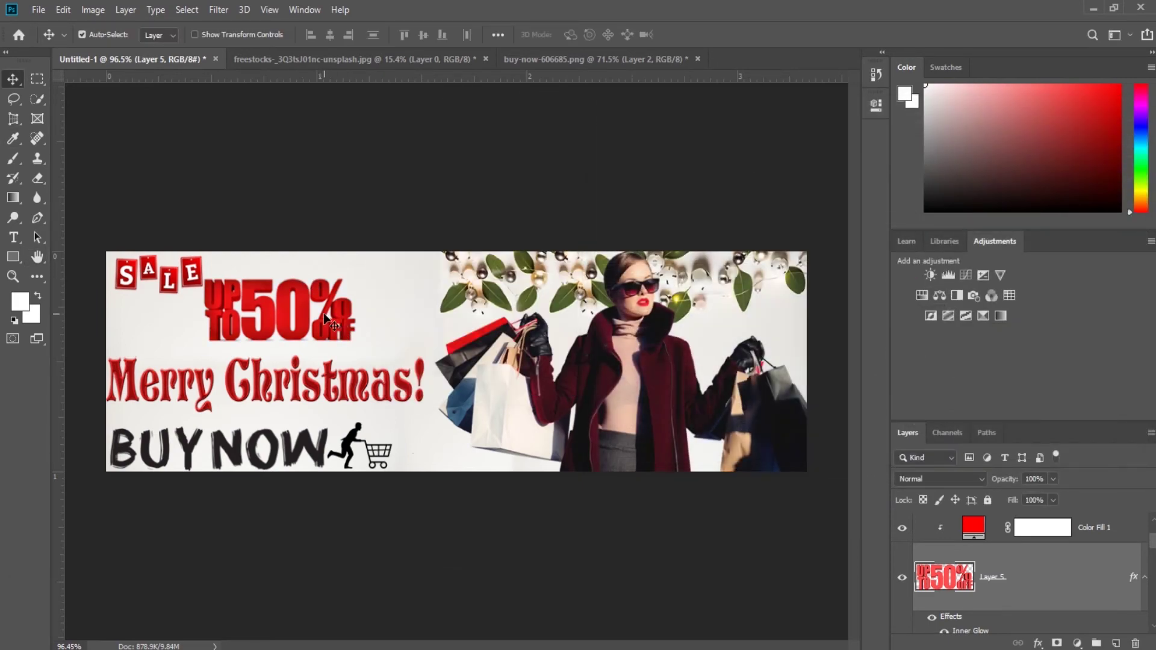
Step: Move the UP TO 50% OFF layer slightly lower, just above the Merry Christmas text
drag(306, 310, 272, 318)
click(974, 583)
key(ctrl)
key(ctrl+t)
key(Up)
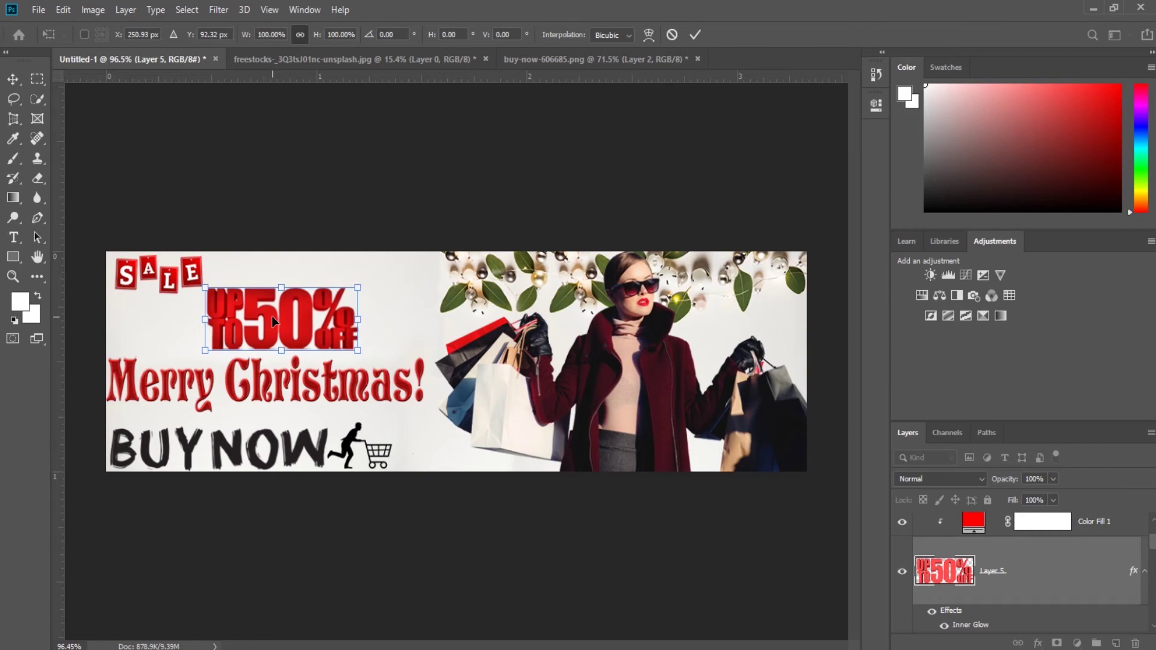
key(Return)
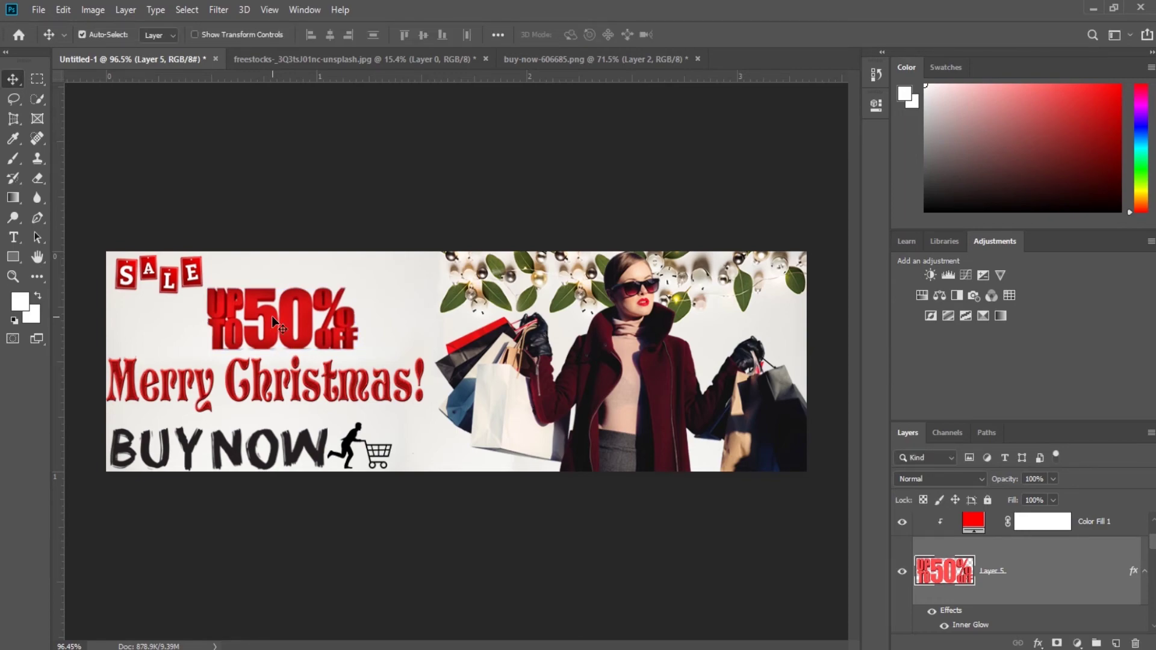
Step: Move the UP TO 50% OFF layer up and left, next to the SALE tags
scroll(272, 318, up, 1)
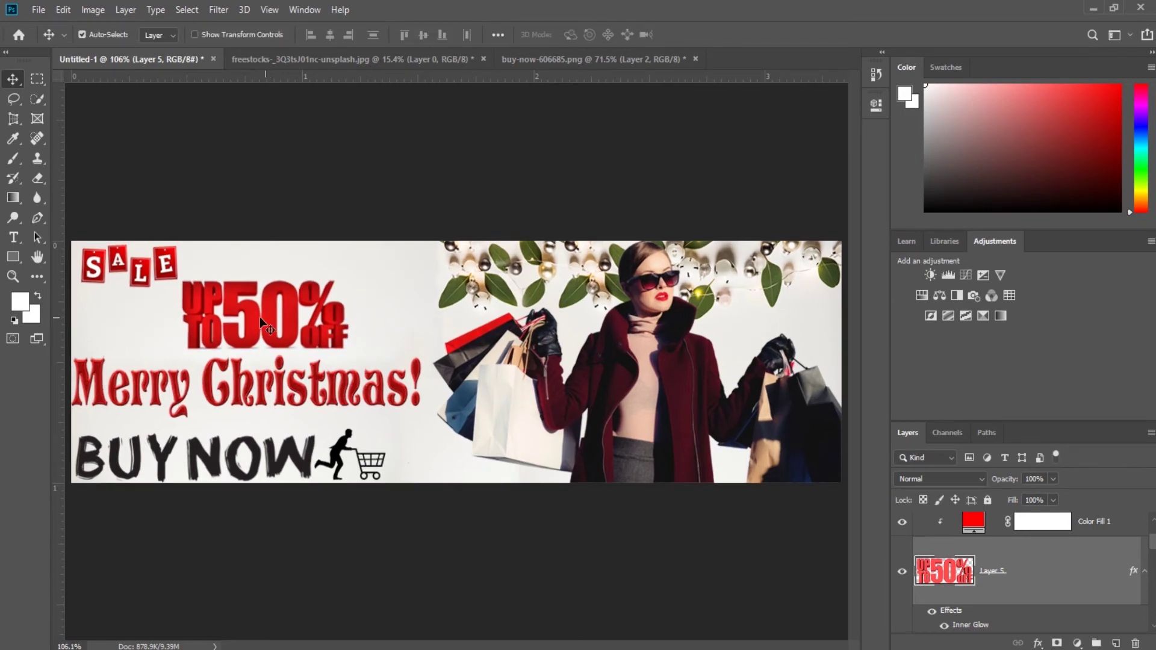
drag(241, 306, 239, 297)
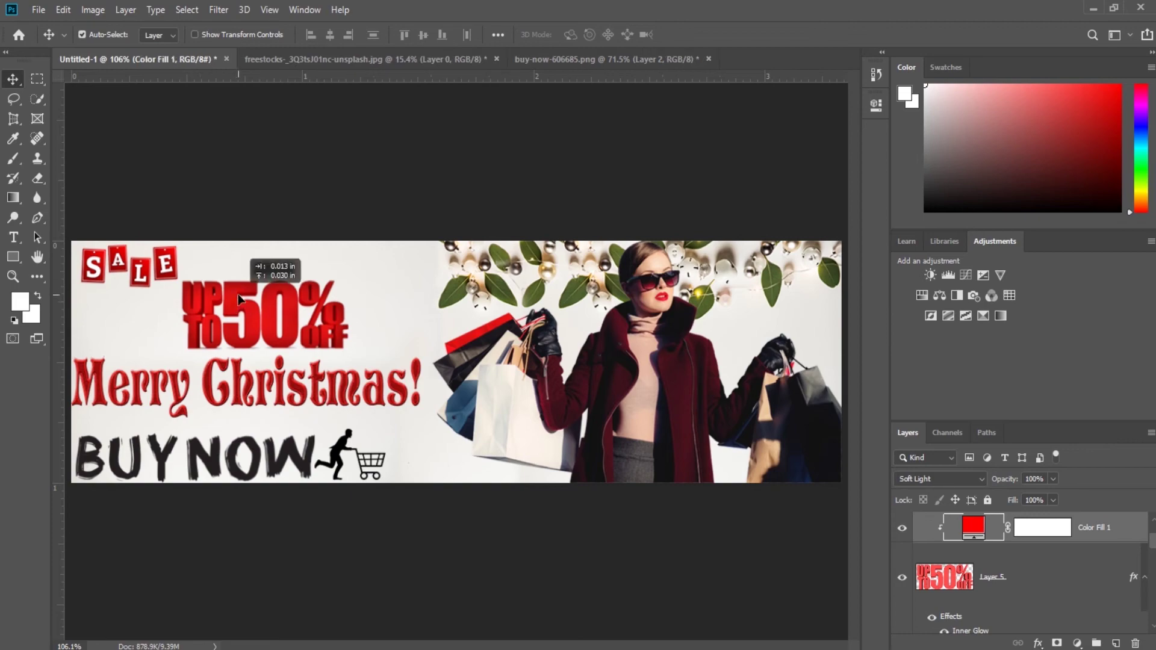
click(952, 577)
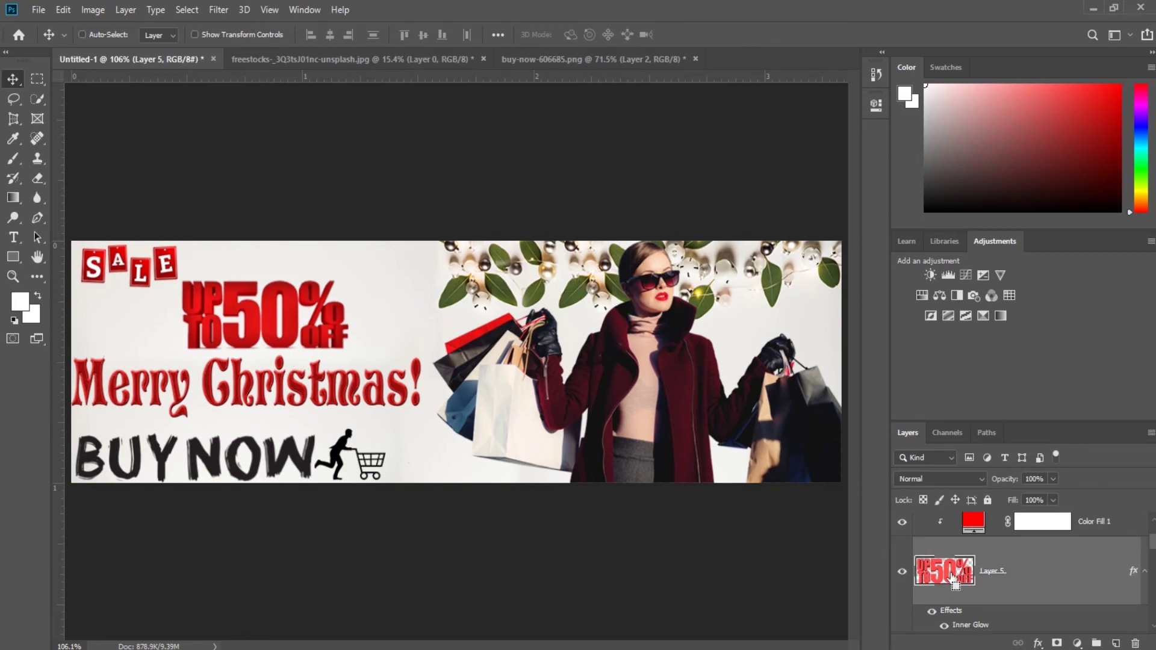
key(ctrl+t)
drag(267, 334, 251, 313)
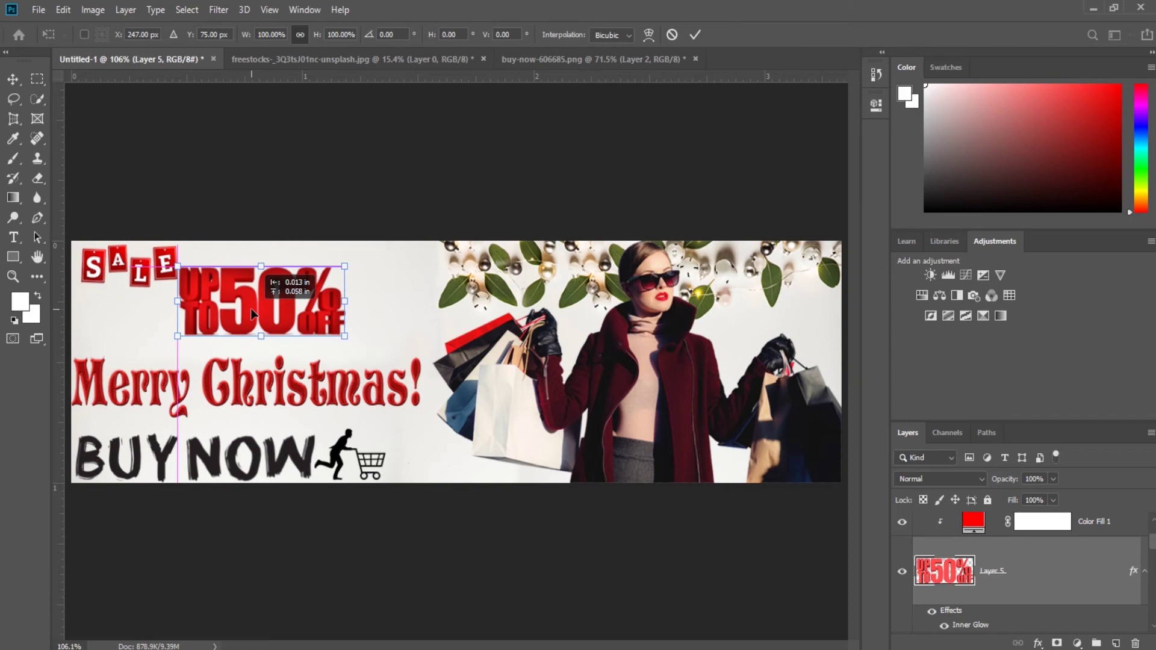
drag(252, 313, 252, 313)
key(Return)
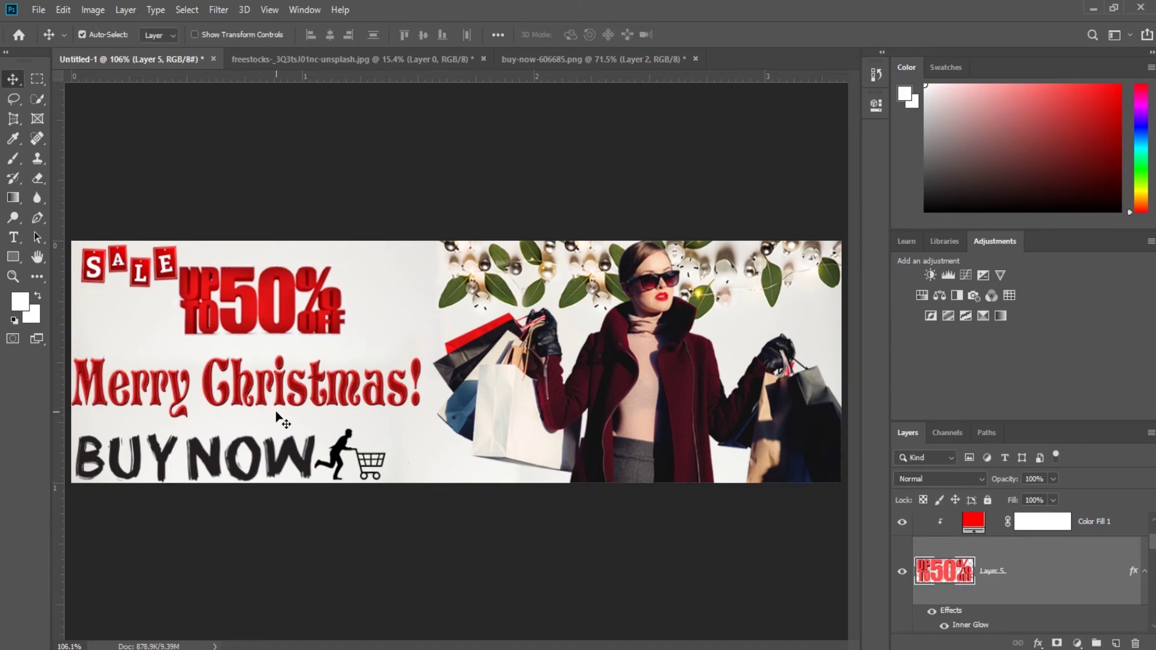
Step: Move the Merry Christmas text to the banner's upper edge and place the SALE tags below it
scroll(277, 413, down, 1)
drag(241, 395, 159, 356)
mouse_move(273, 334)
mouse_down()
mouse_move(273, 378)
mouse_move(281, 346)
mouse_up()
click(1079, 578)
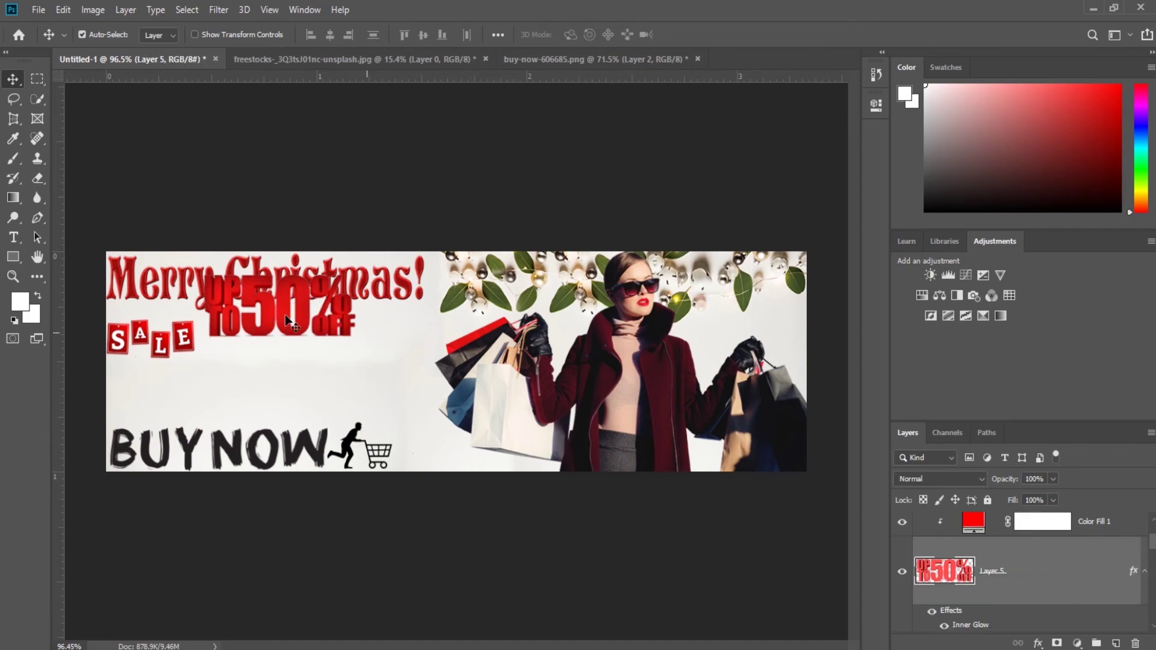
Step: Move the UP TO 50% OFF layer to the right of the SALE tags, just above BUY NOW
key(ctrl+t)
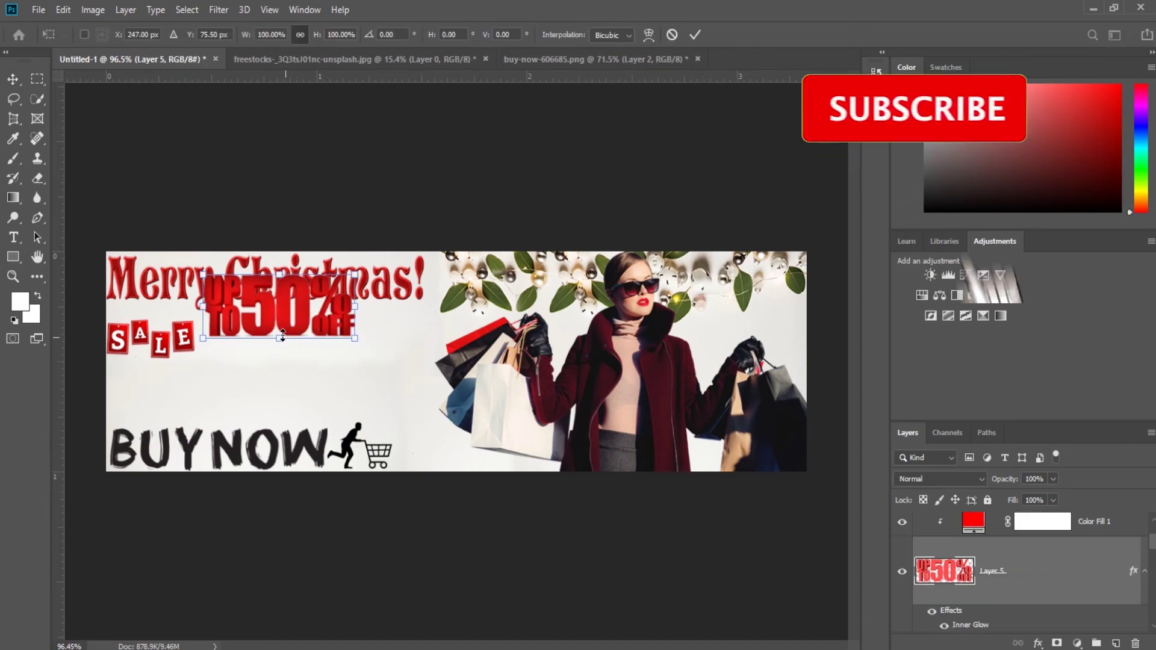
drag(271, 334, 268, 411)
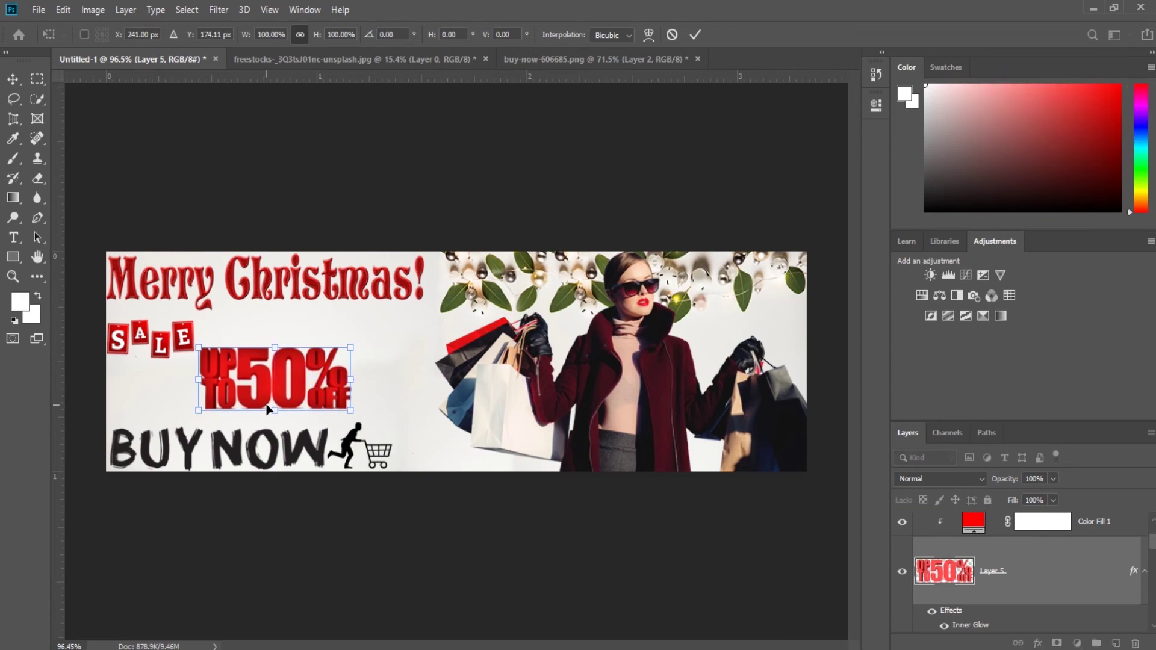
key(Right)
key(Right)
key(Right)
key(Left)
key(Left)
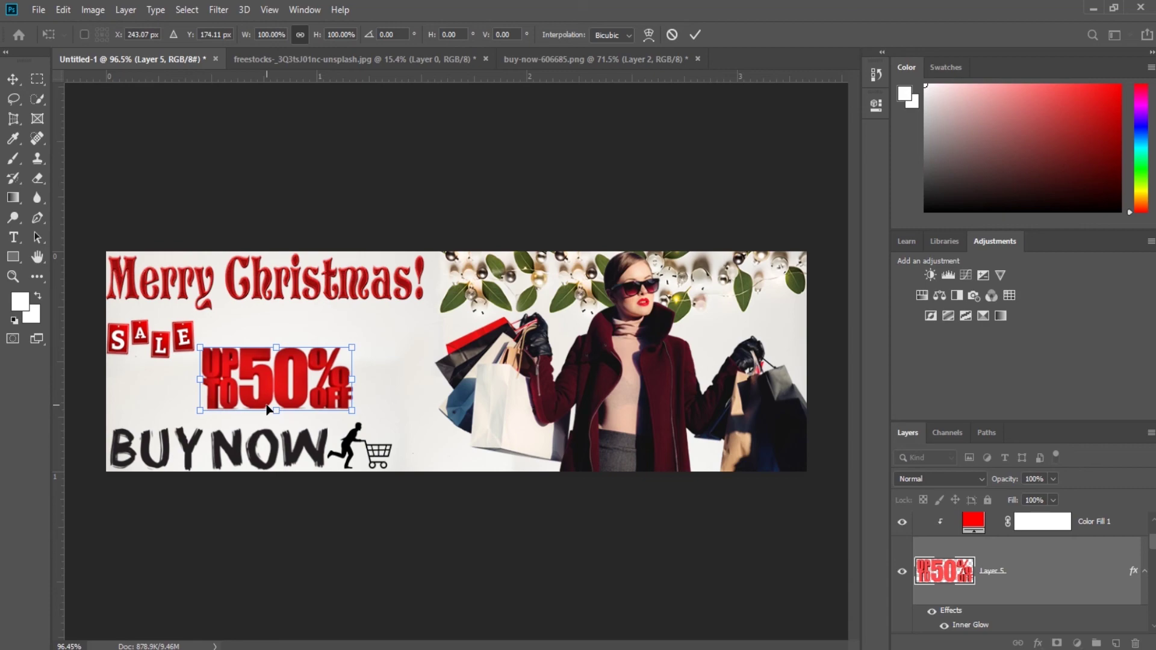
key(Return)
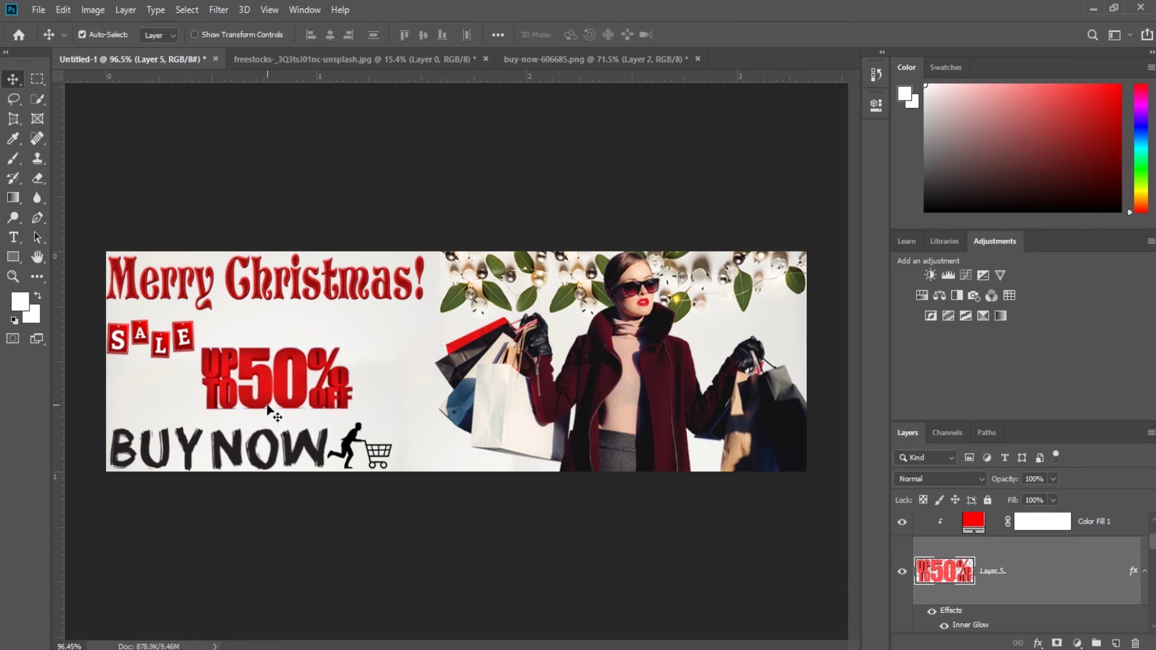
Step: Move the SALE tags slightly lower, keeping them left of UP TO 50% OFF
scroll(268, 410, up, 1)
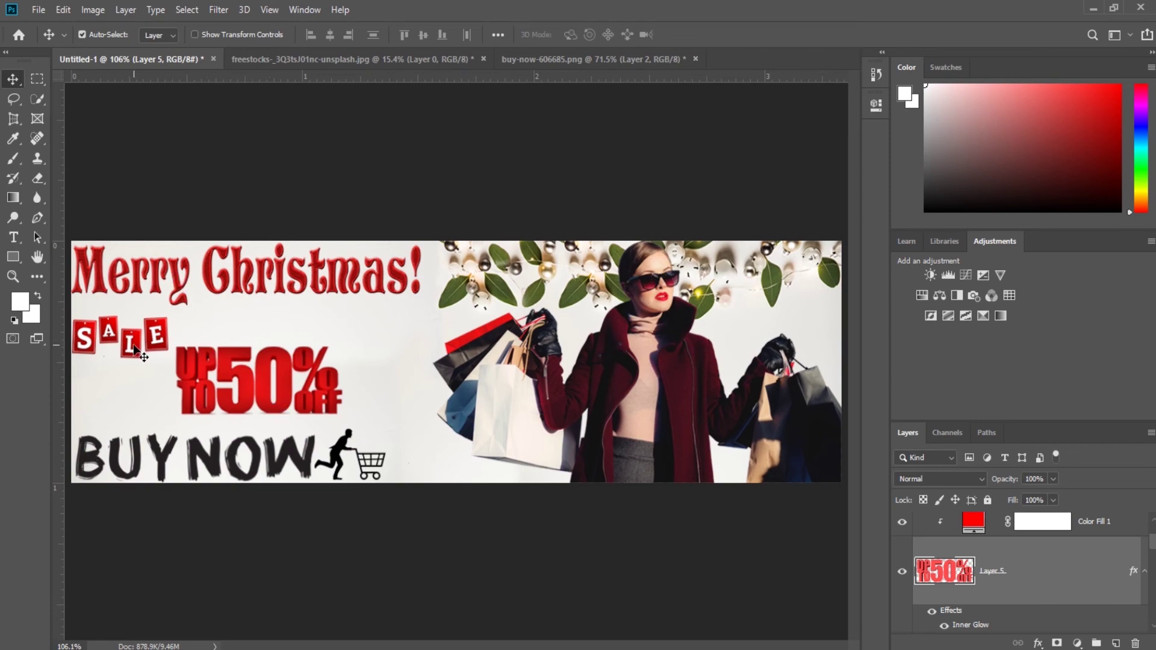
drag(136, 352, 195, 369)
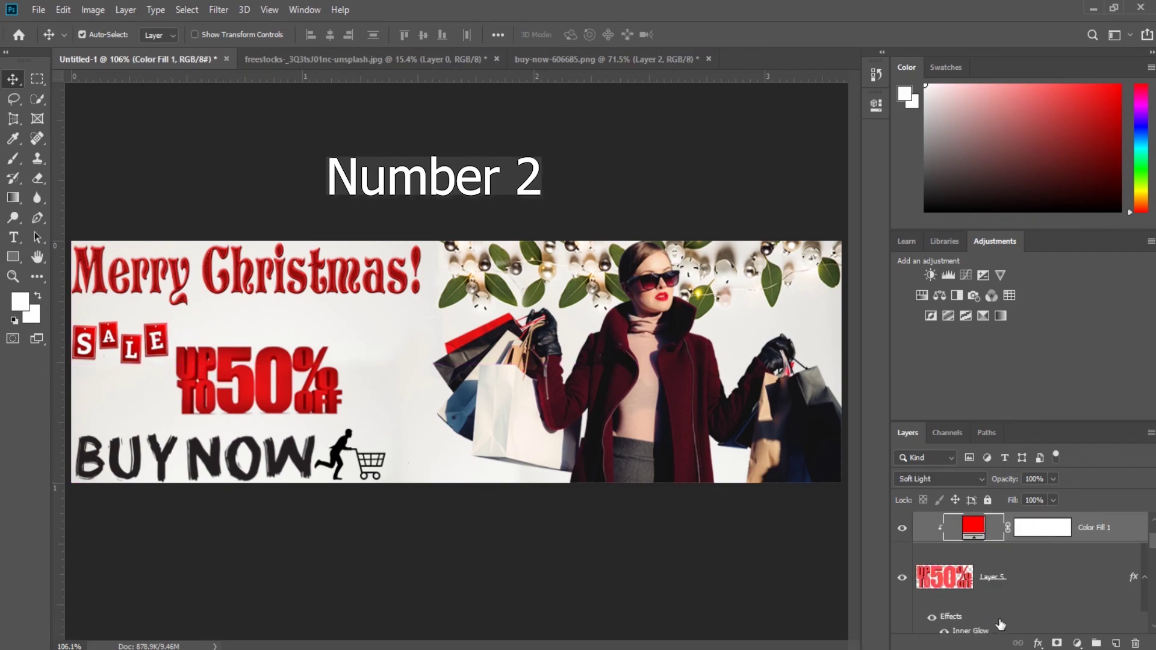
key(ctrl)
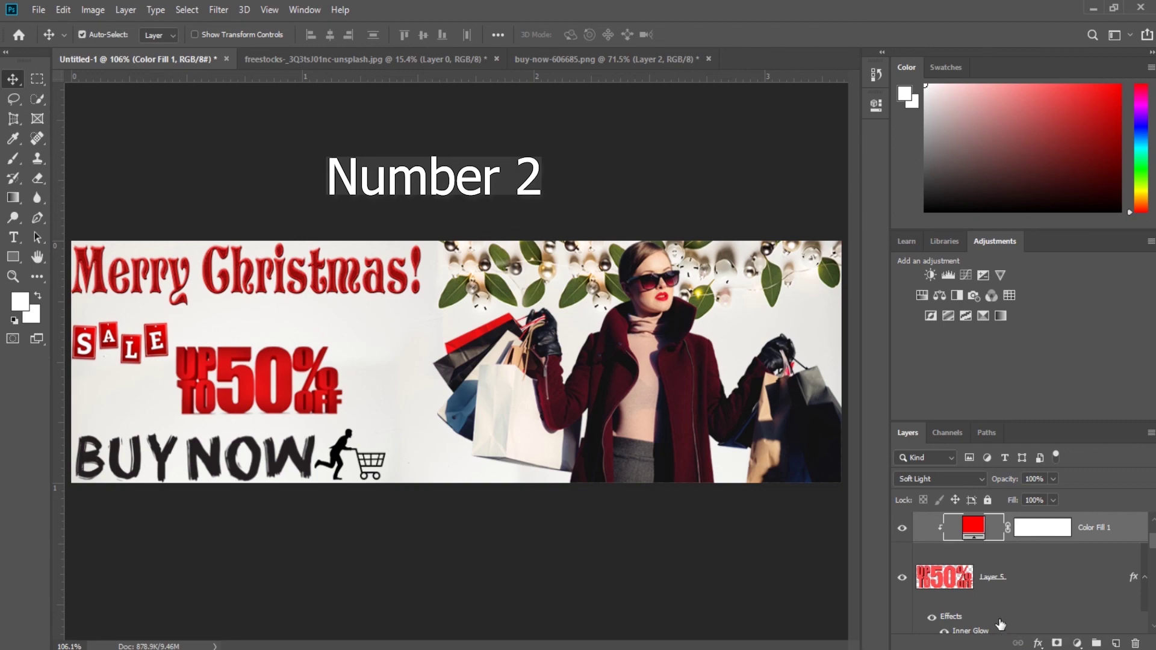